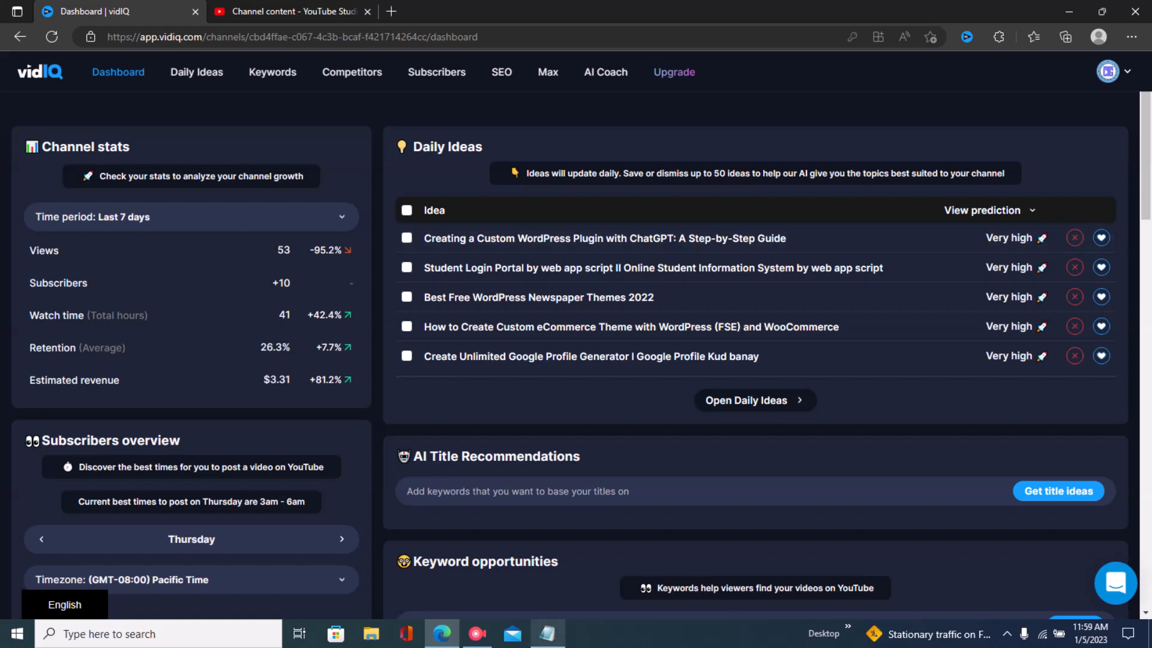
- Review the Section A keyword research and Section B SEO headings of the Notepad outline
click(547, 634)
drag(7, 45, 359, 45)
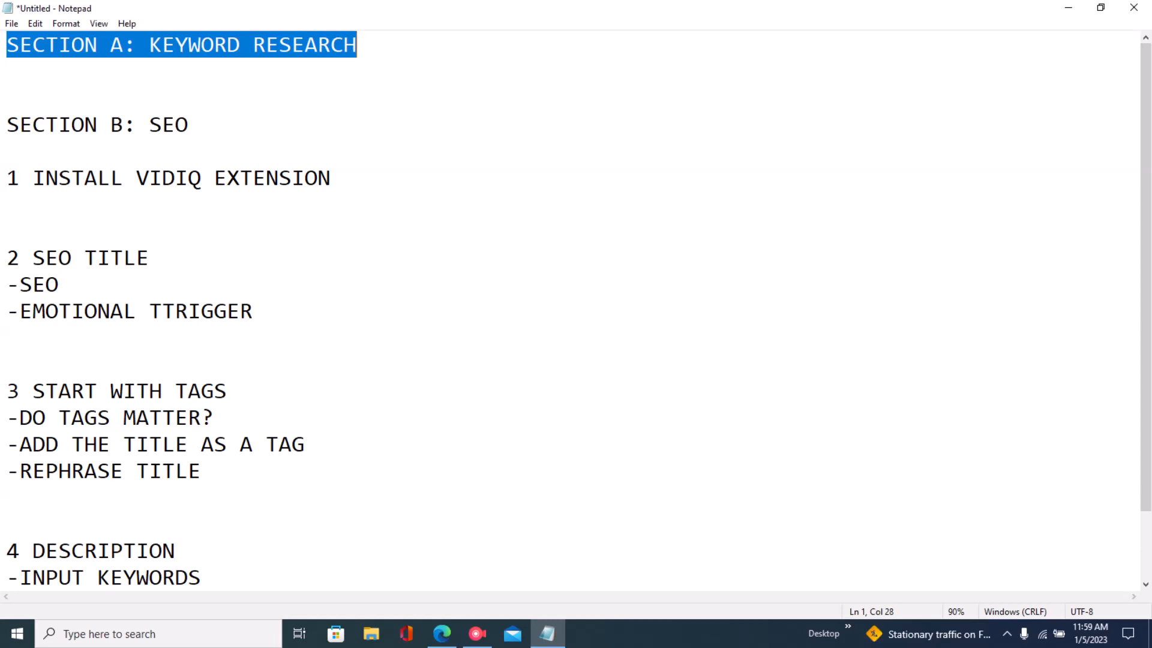
drag(7, 125, 190, 125)
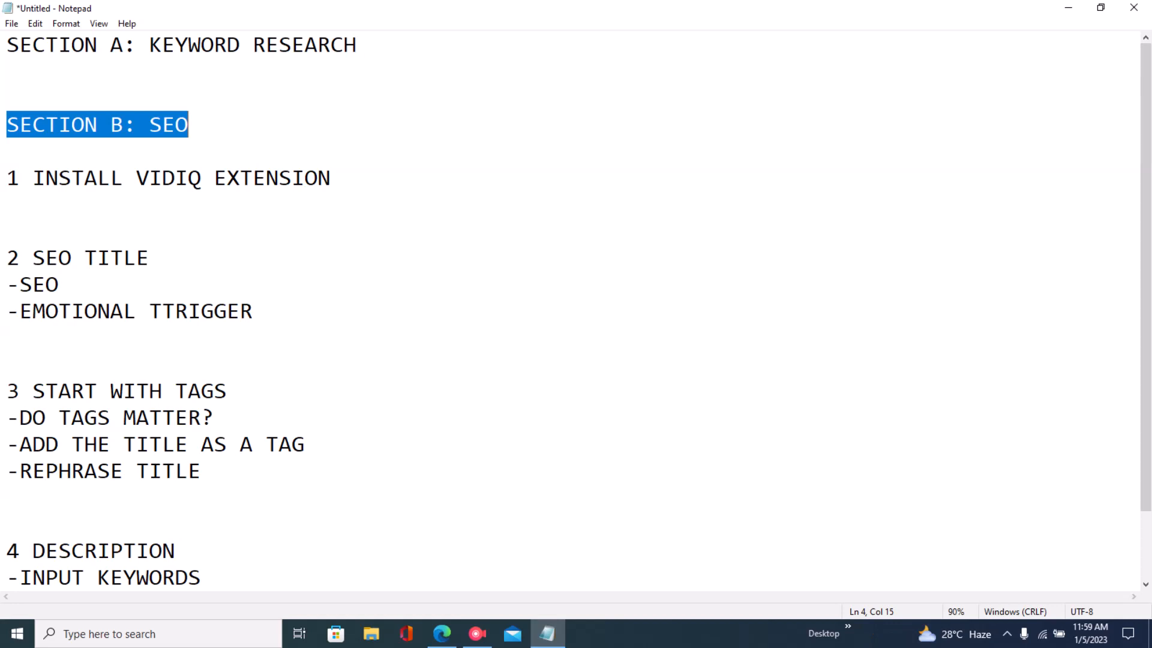
click(190, 125)
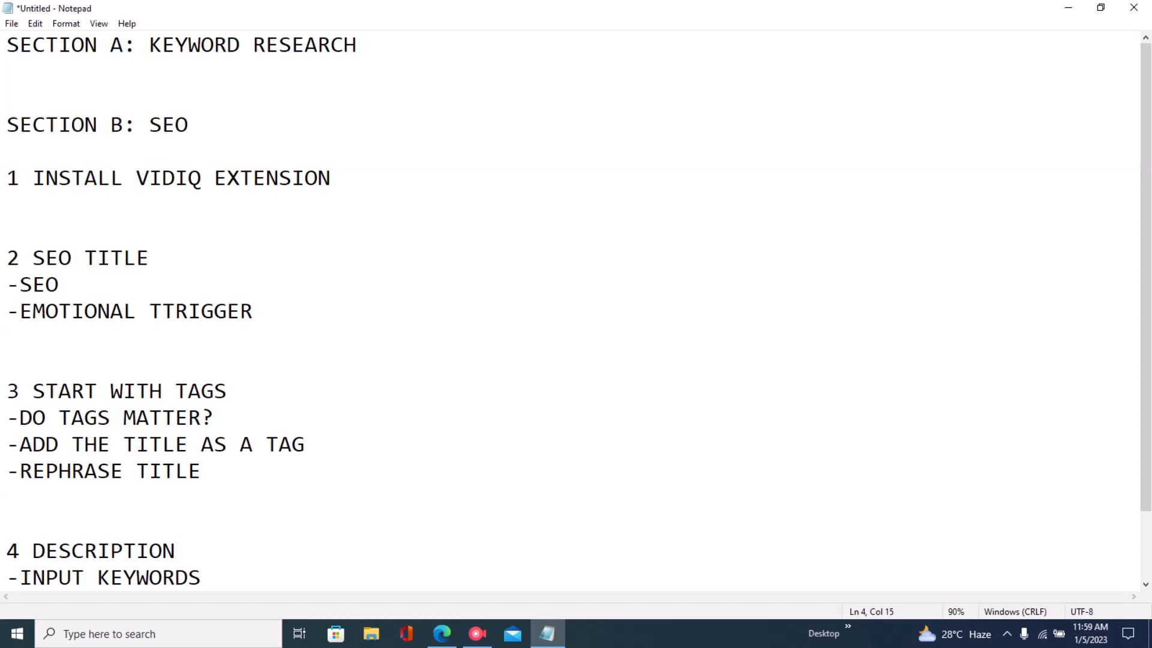
click(8, 45)
drag(7, 45, 357, 45)
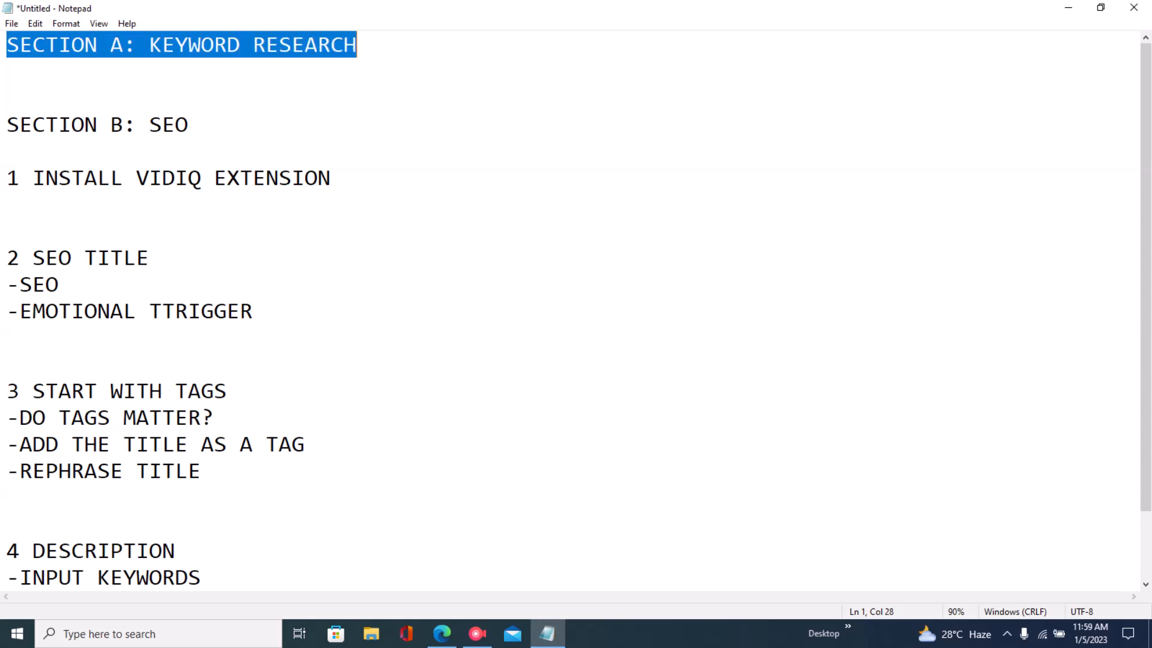
drag(110, 125, 189, 125)
click(8, 152)
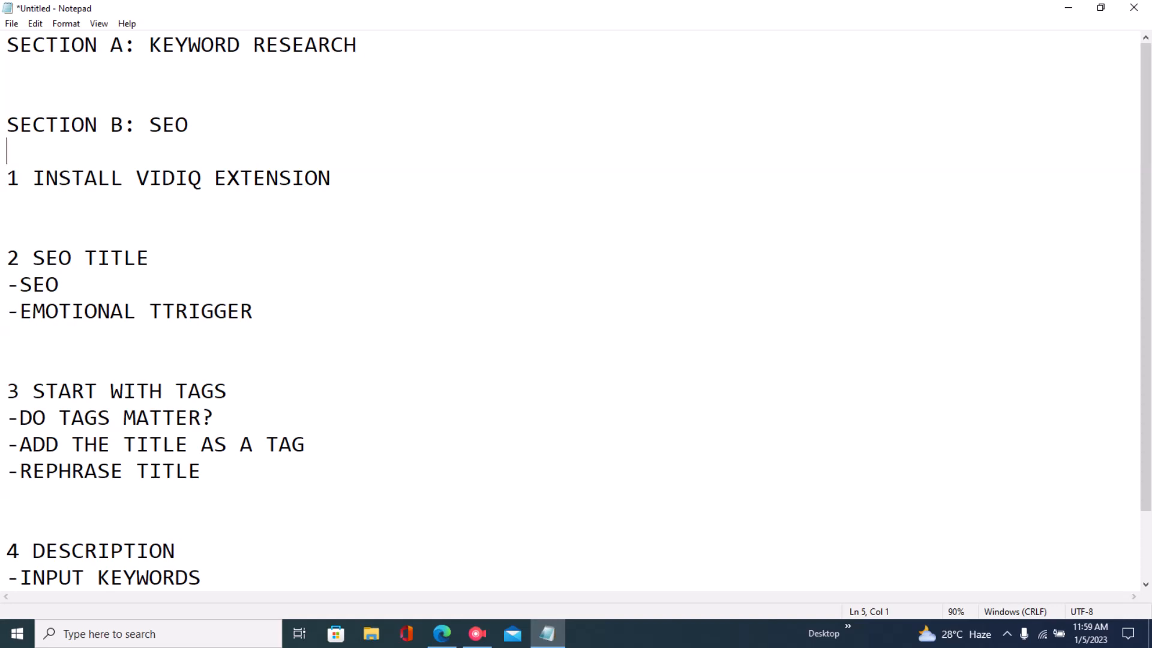
drag(7, 45, 358, 45)
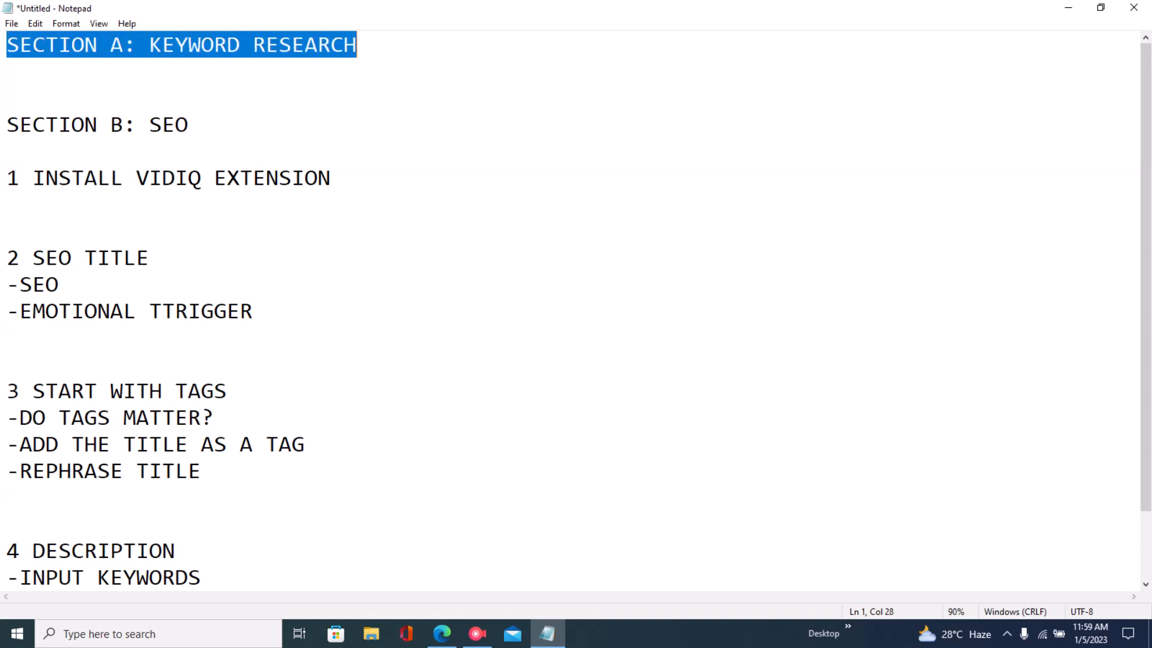
- Search the vidIQ Keywords tool for slack
click(442, 634)
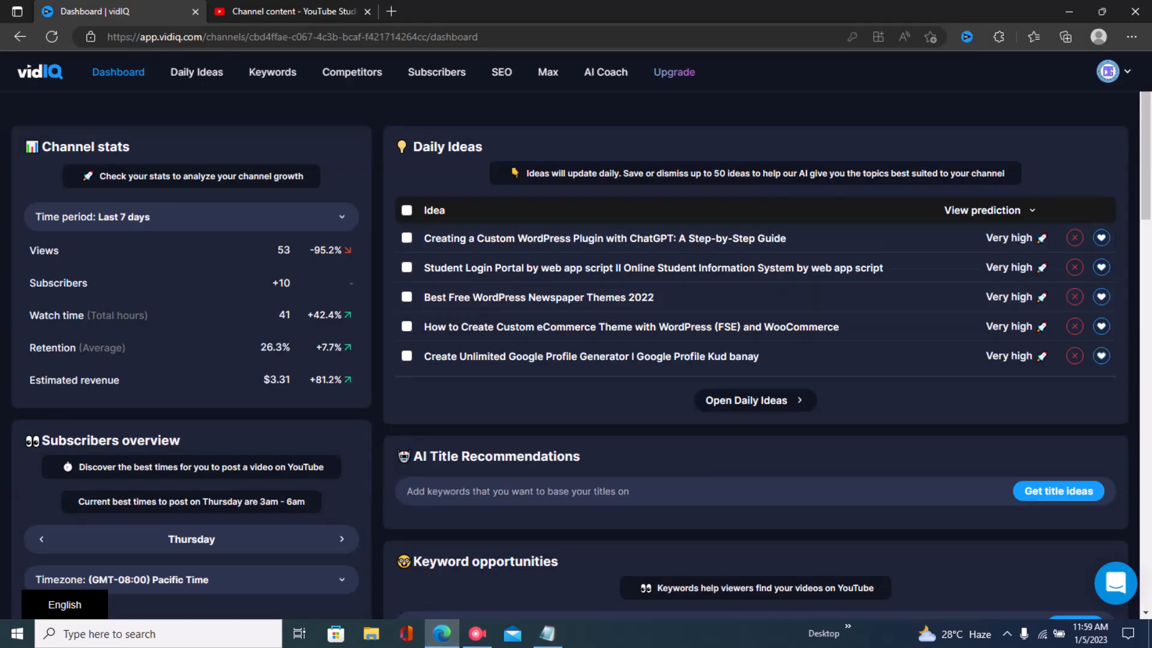
click(273, 72)
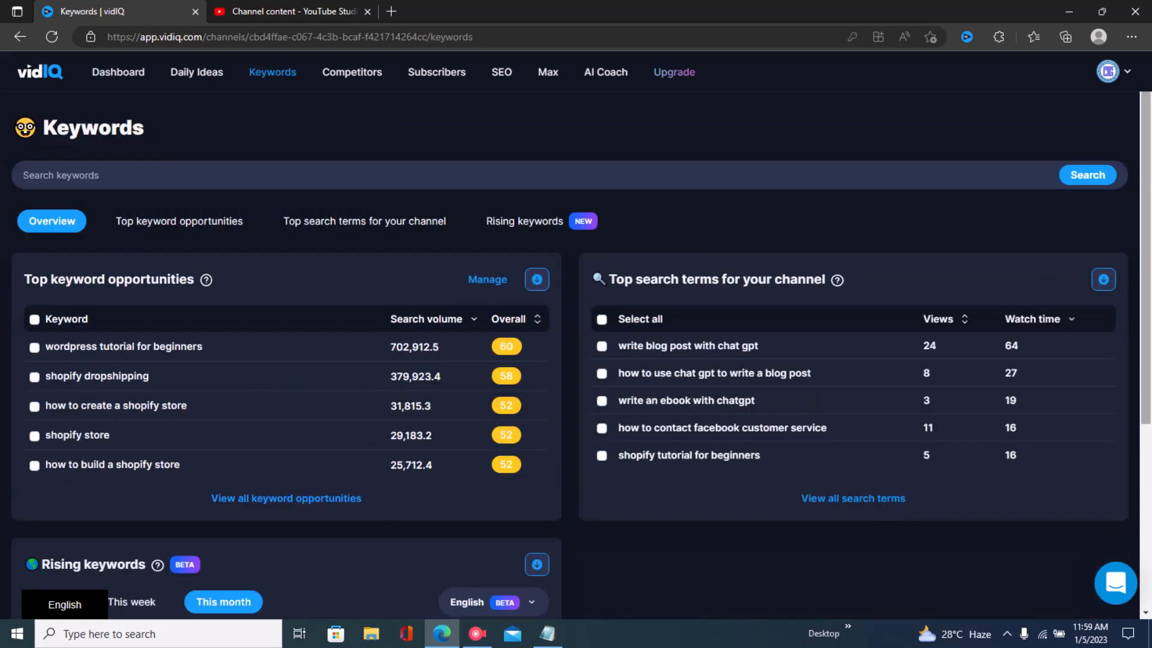
text(slack)
key(Return)
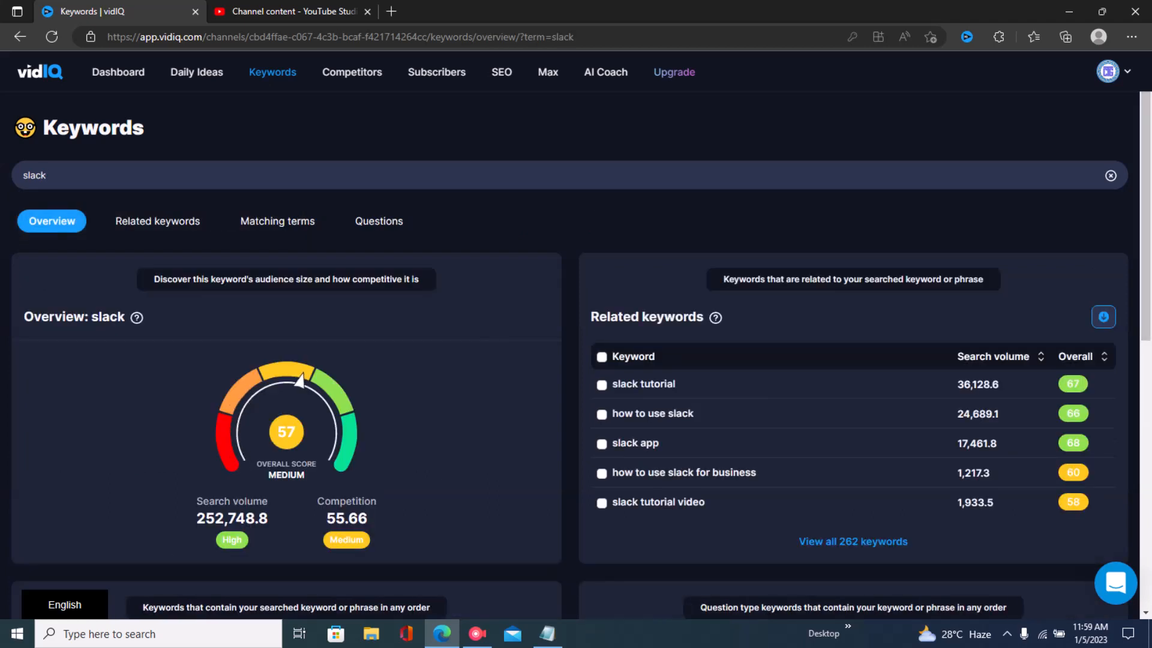
- Open the question keywords for slack and sort them by Overall score
click(378, 221)
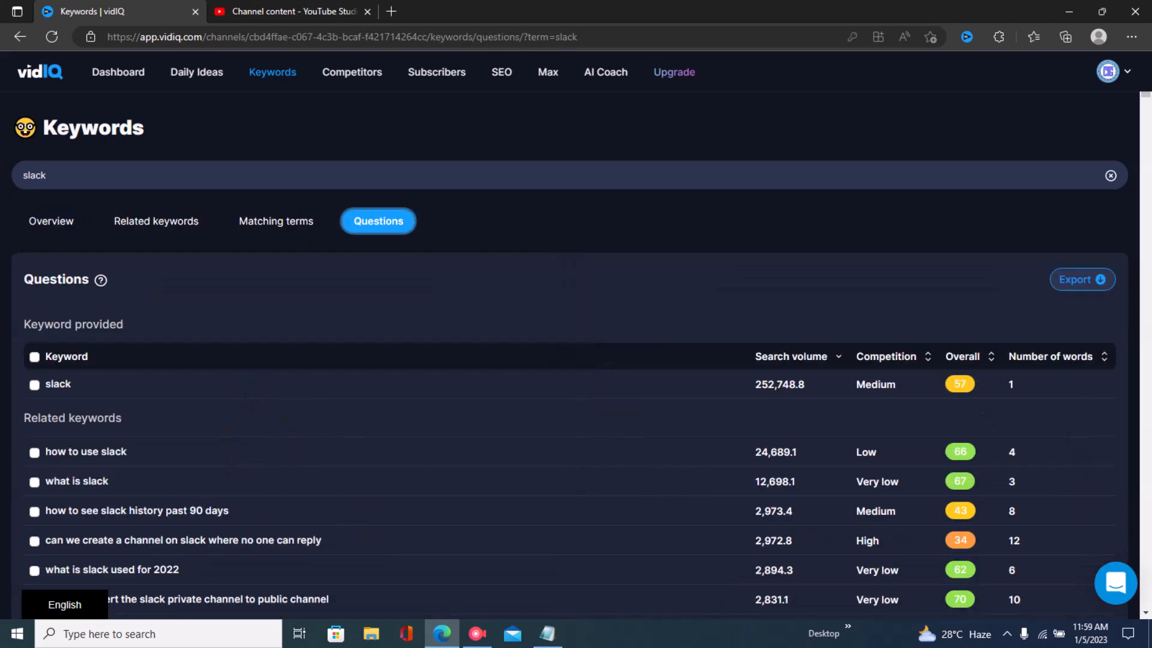
click(970, 356)
scroll(570, 216, down, 3)
scroll(570, 216, up, 3)
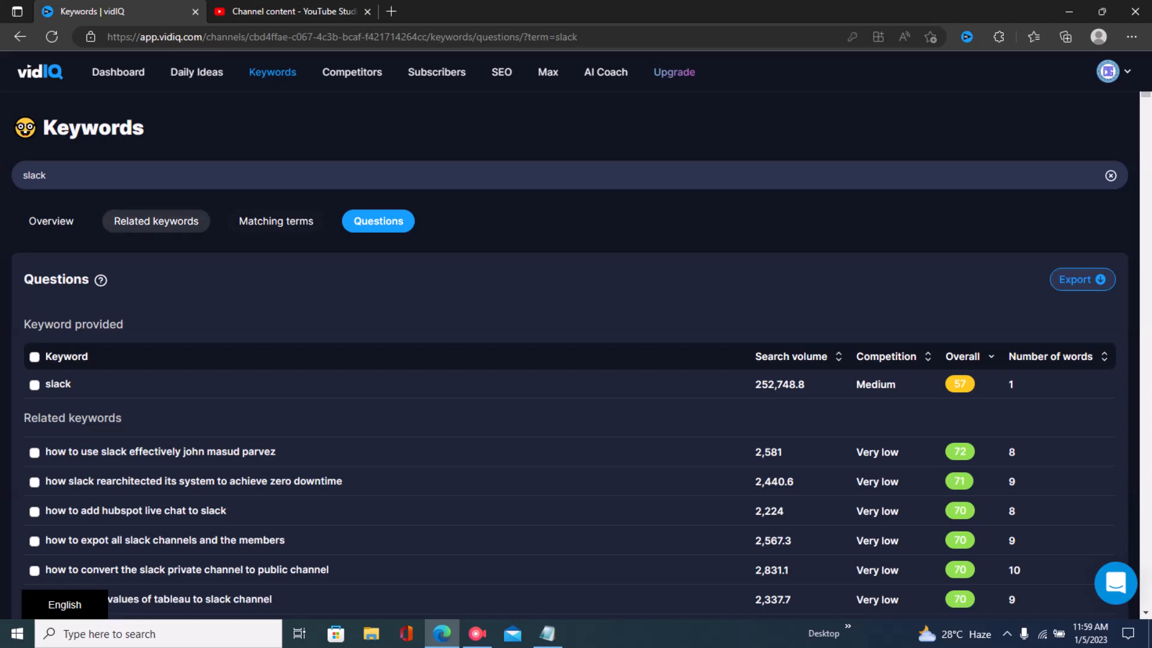
- Examine the slack keyword overview with its score, search volume, competition, related keywords and matching terms
click(52, 221)
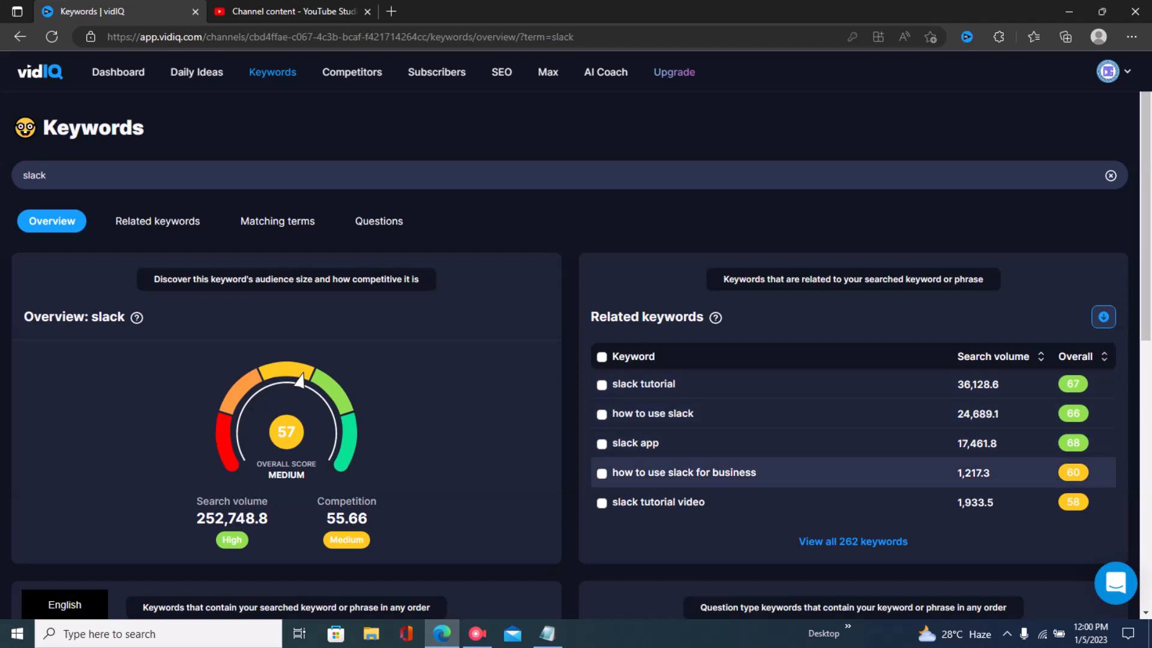
scroll(576, 353, down, 4)
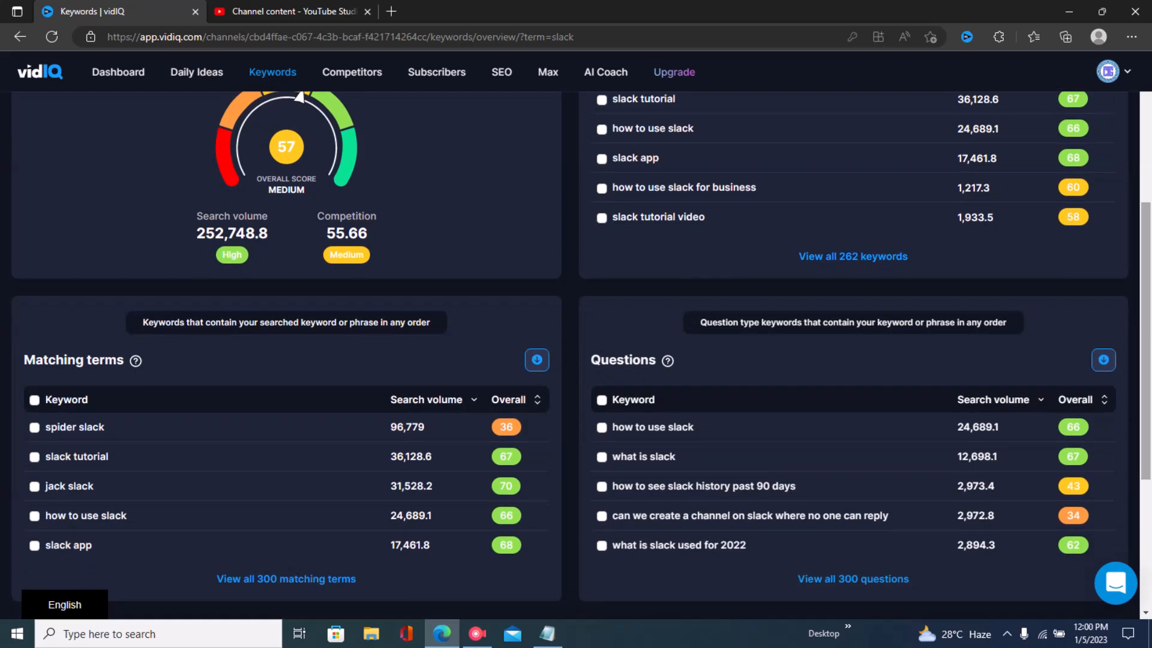
scroll(780, 426, up, 3)
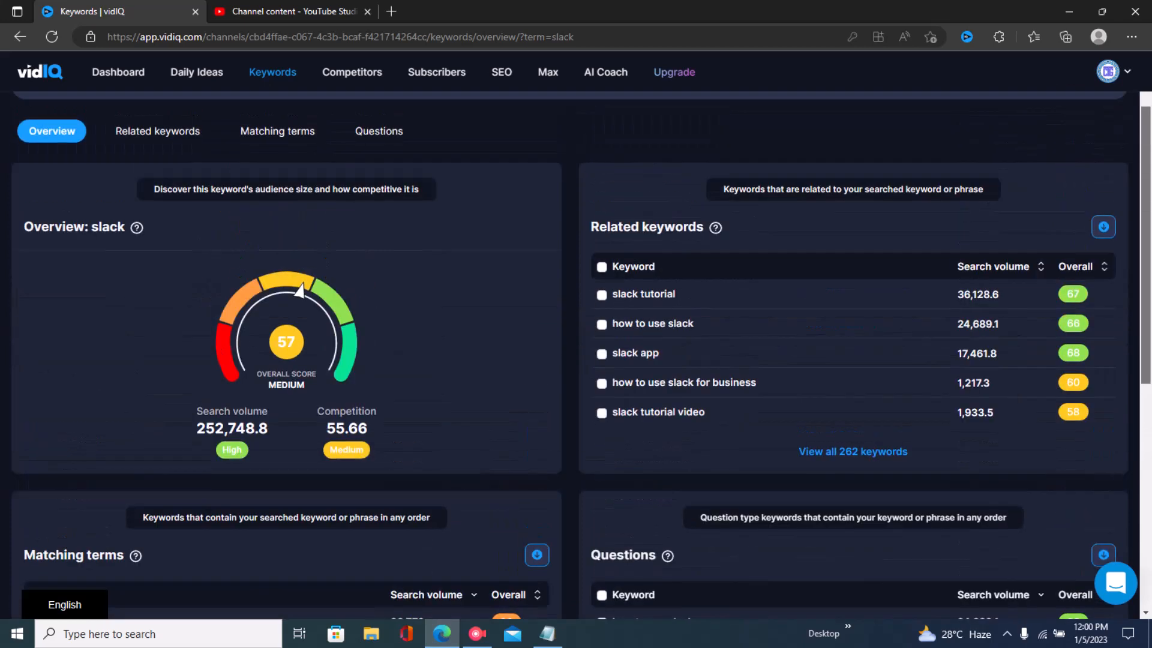
scroll(576, 354, up, 2)
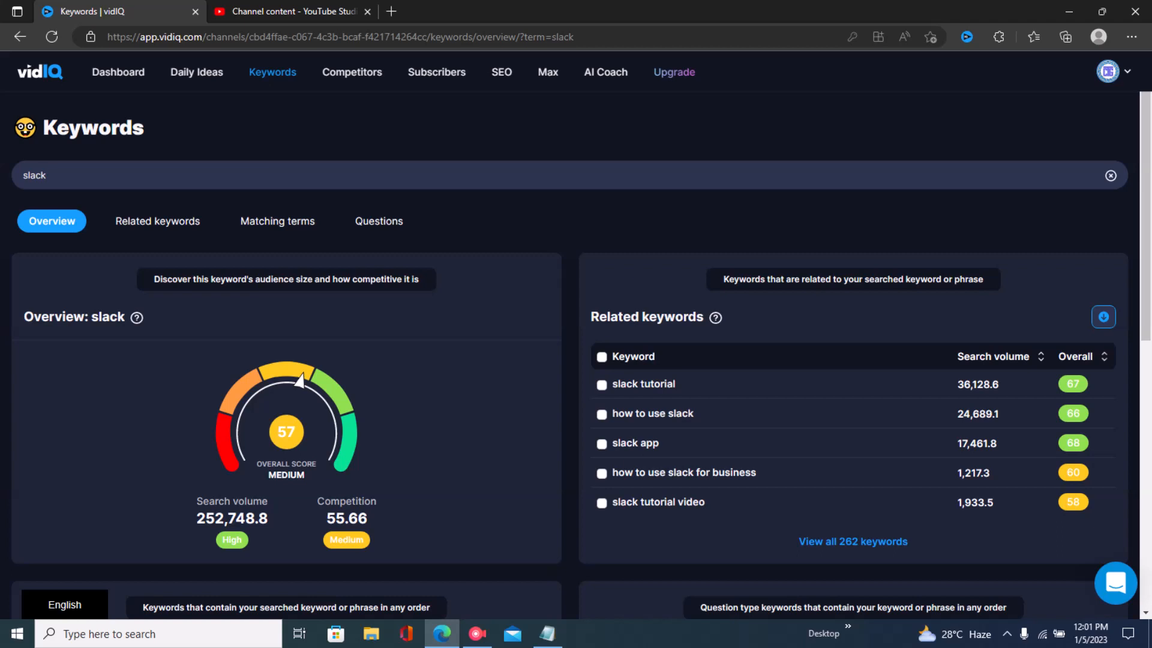
- Return to the slack question keywords and sort them by Overall score again
key(ctrl+a)
click(360, 175)
click(379, 220)
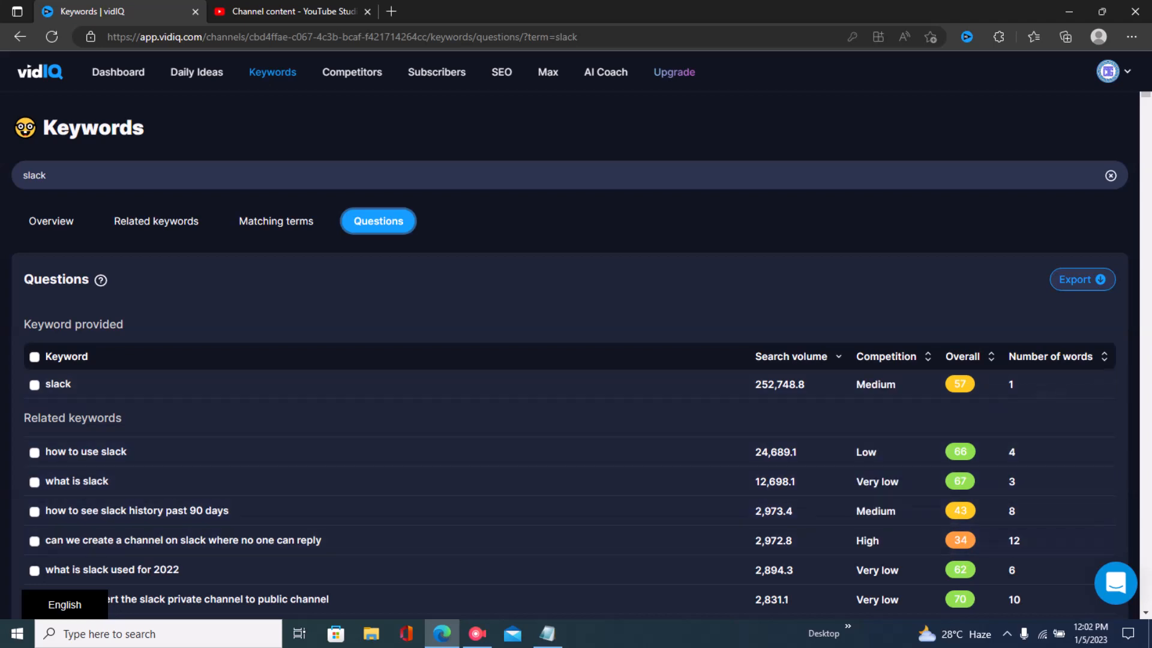
scroll(863, 396, down, 1)
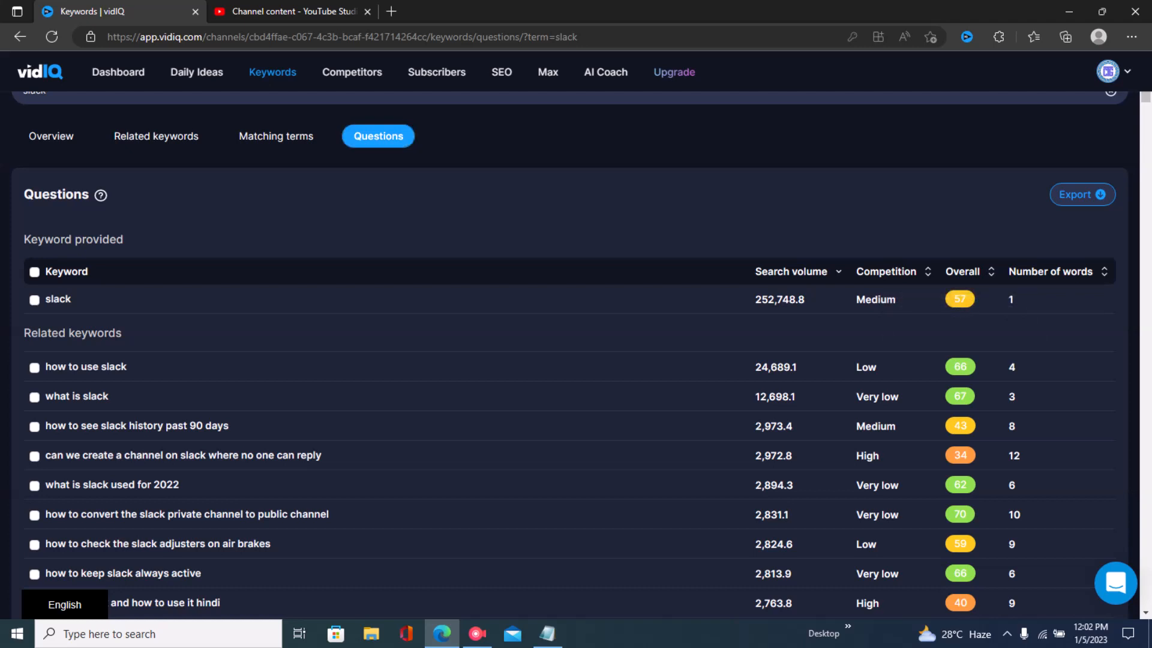
click(990, 272)
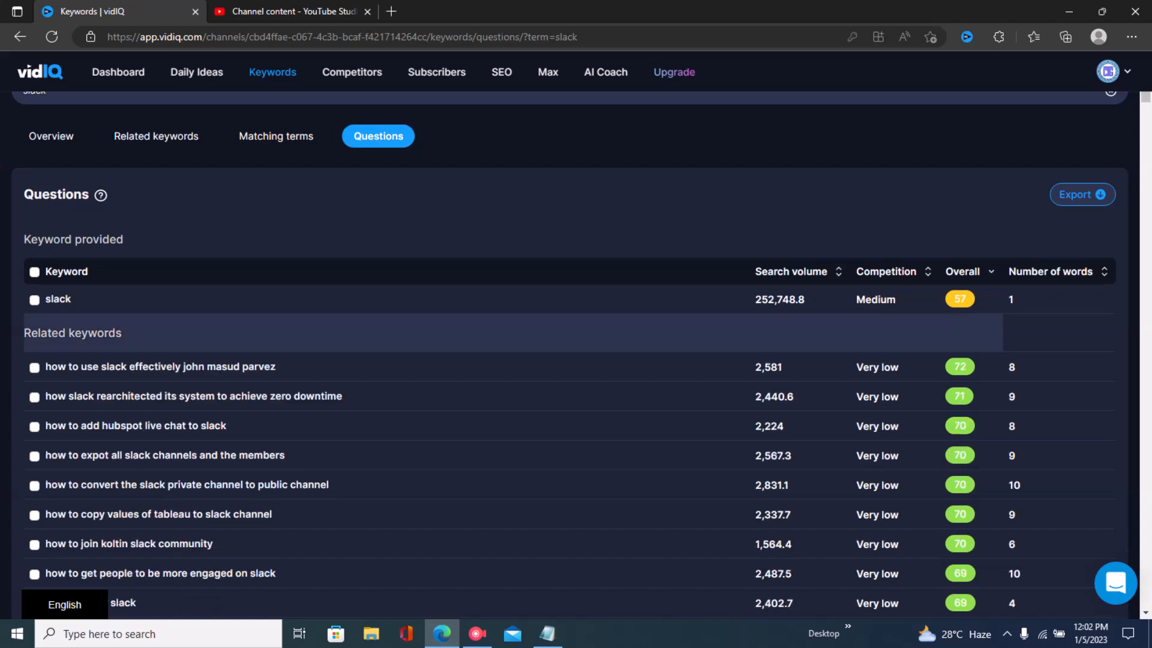
- Scroll through the sorted slack question keywords looking for a suitable video topic
scroll(570, 360, down, 6)
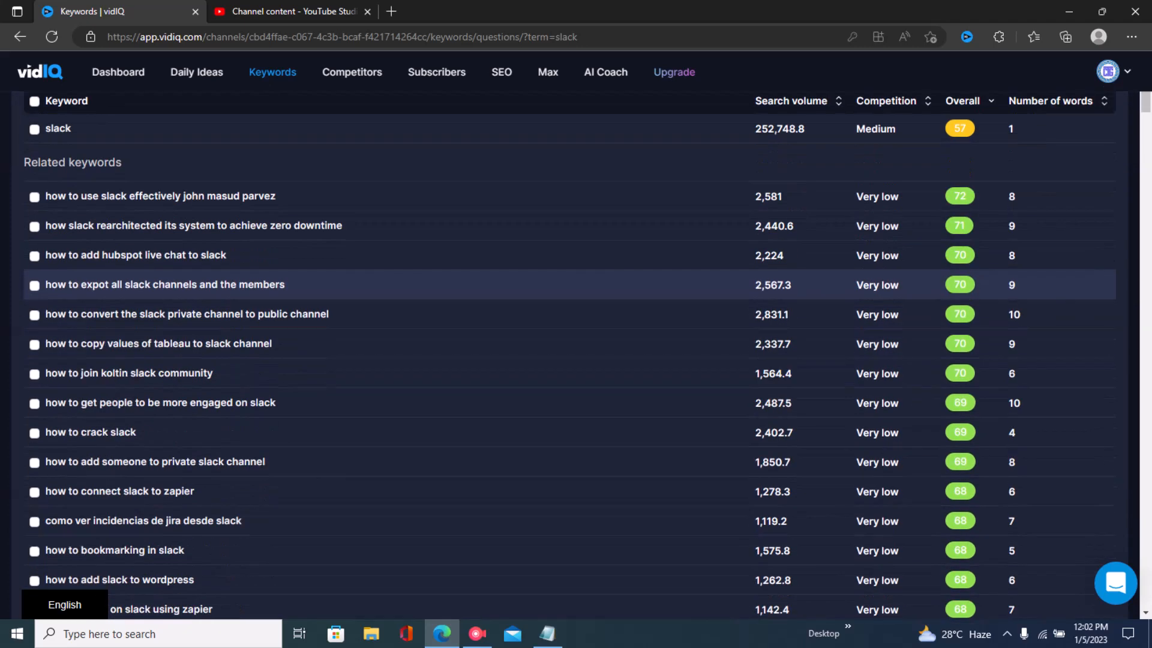
scroll(570, 295, down, 3)
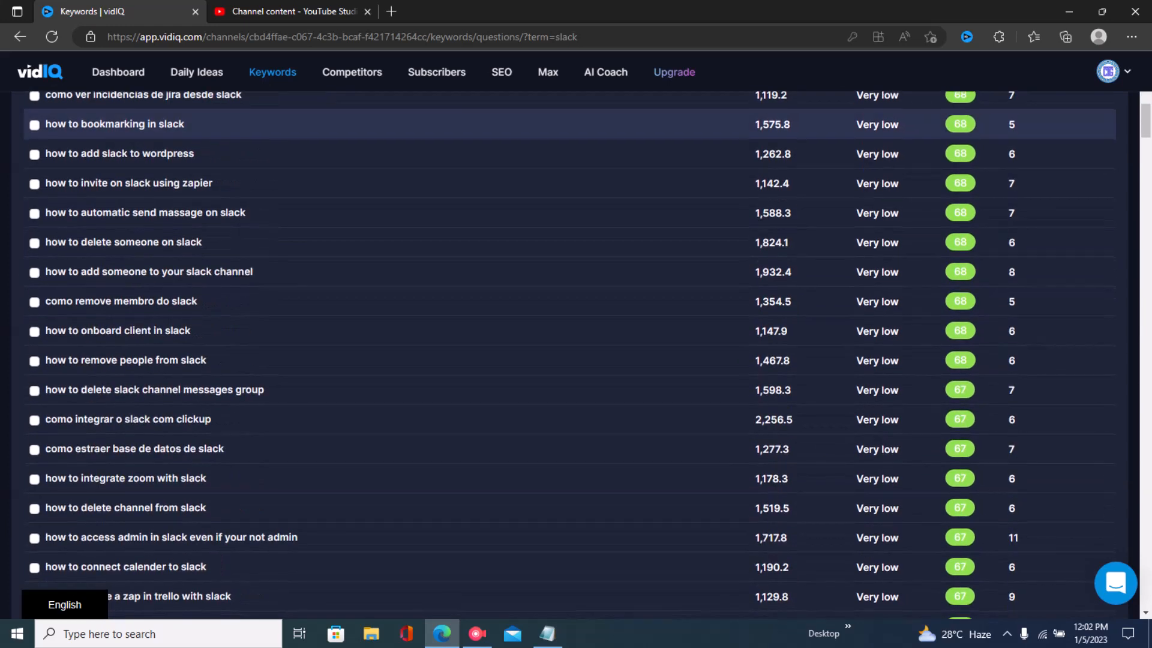
scroll(570, 393, down, 1)
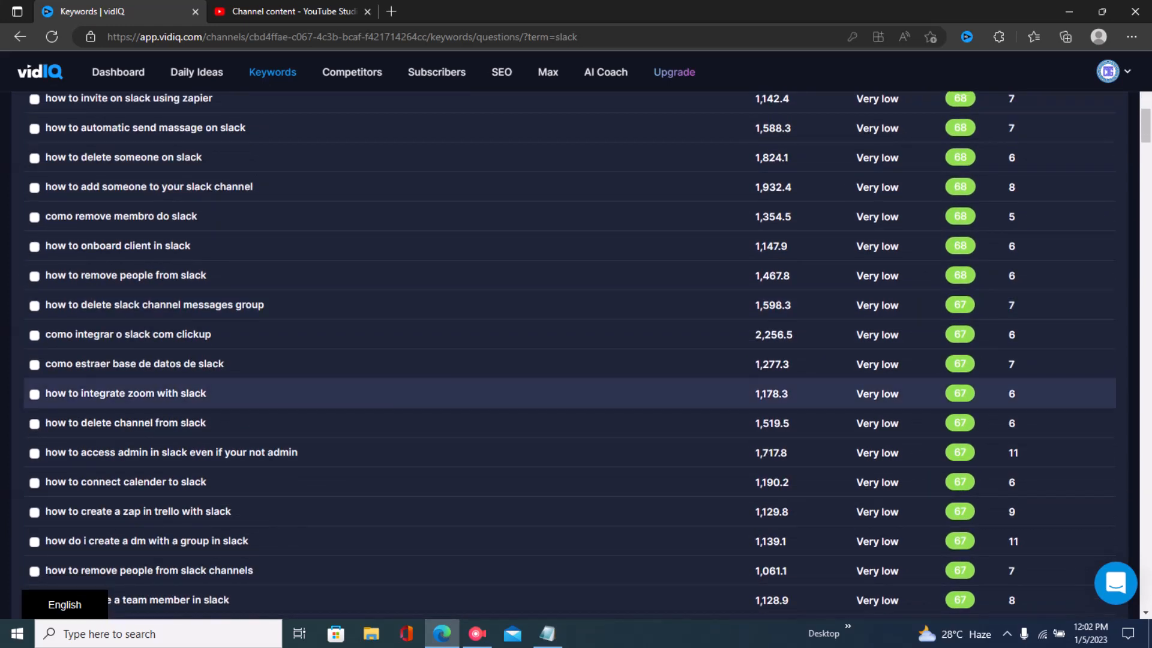
scroll(570, 393, down, 2)
scroll(570, 393, down, 3)
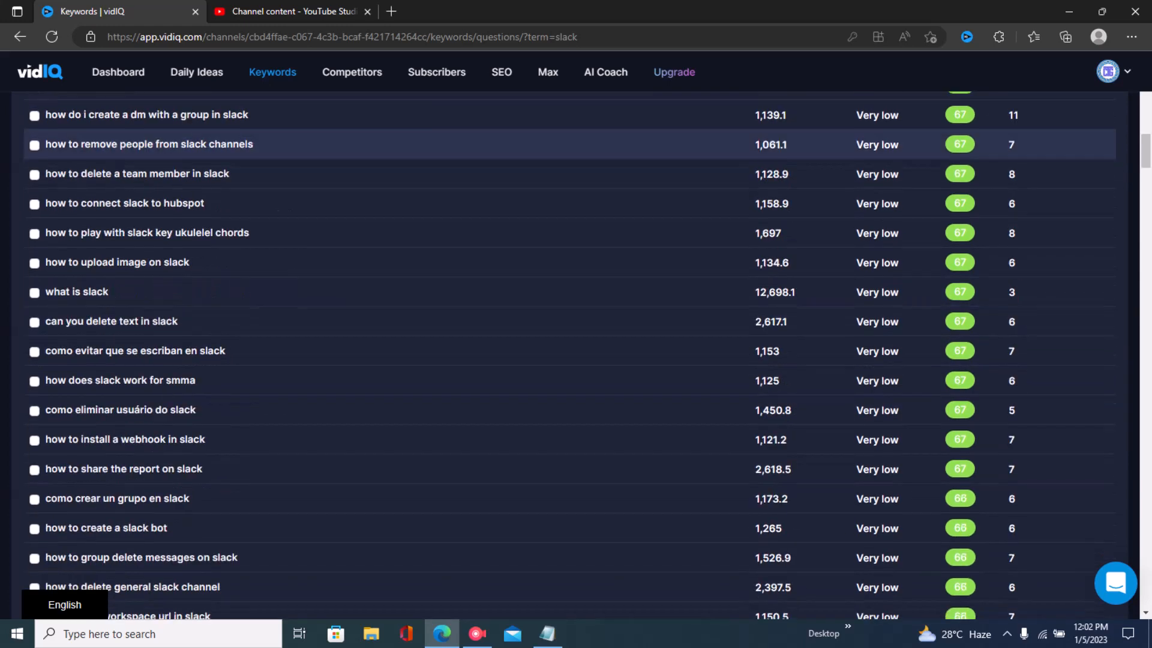
scroll(570, 384, down, 1)
scroll(569, 384, down, 1)
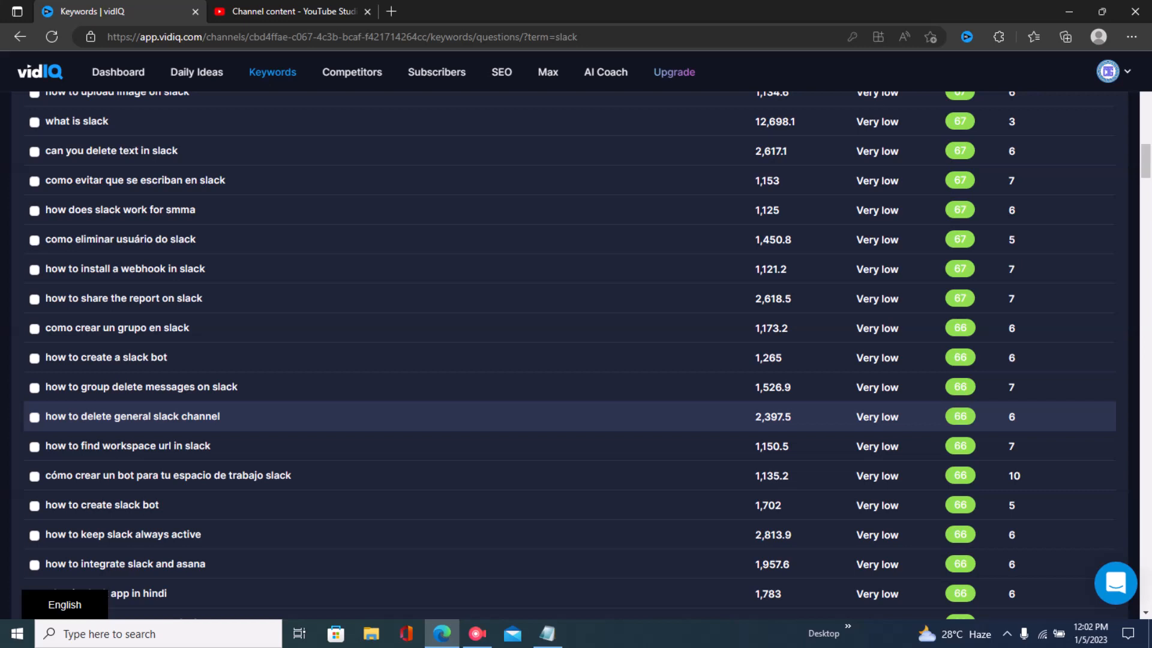
scroll(570, 420, down, 4)
scroll(570, 420, down, 1)
scroll(570, 420, down, 3)
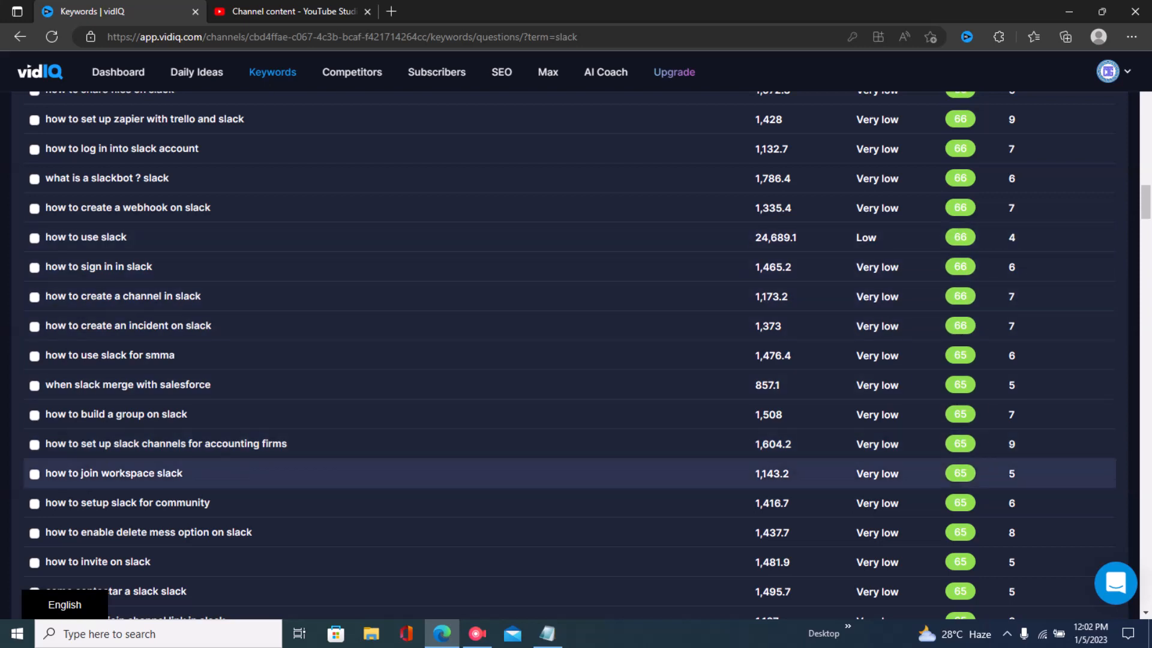
scroll(570, 444, down, 1)
scroll(570, 476, down, 2)
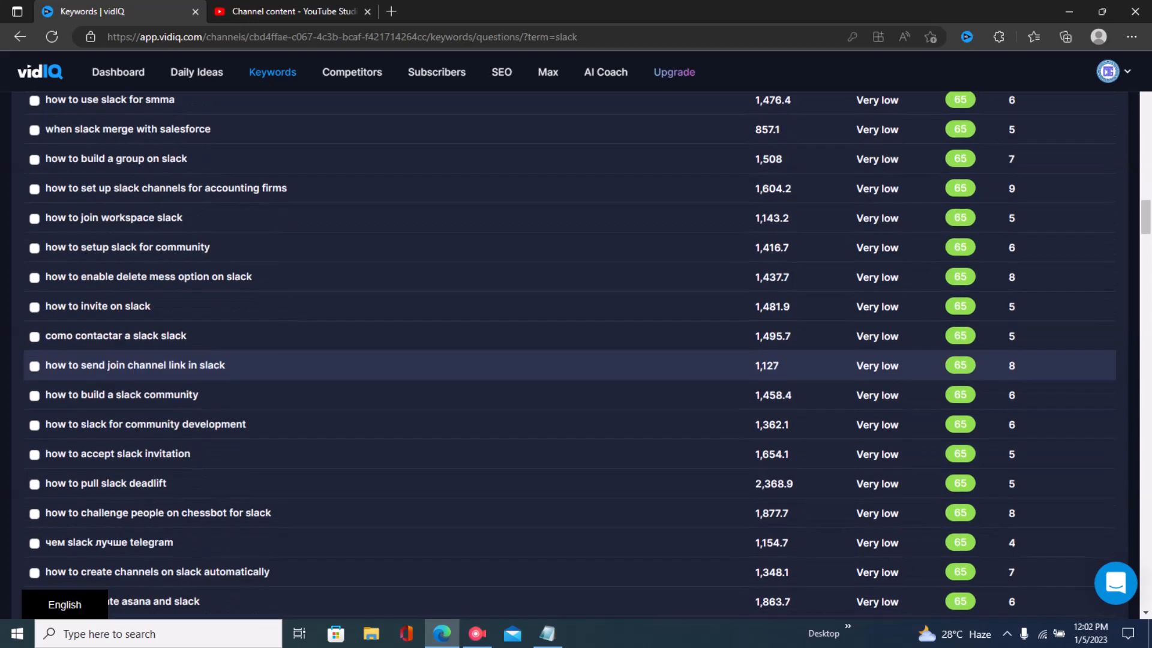
scroll(570, 455, down, 1)
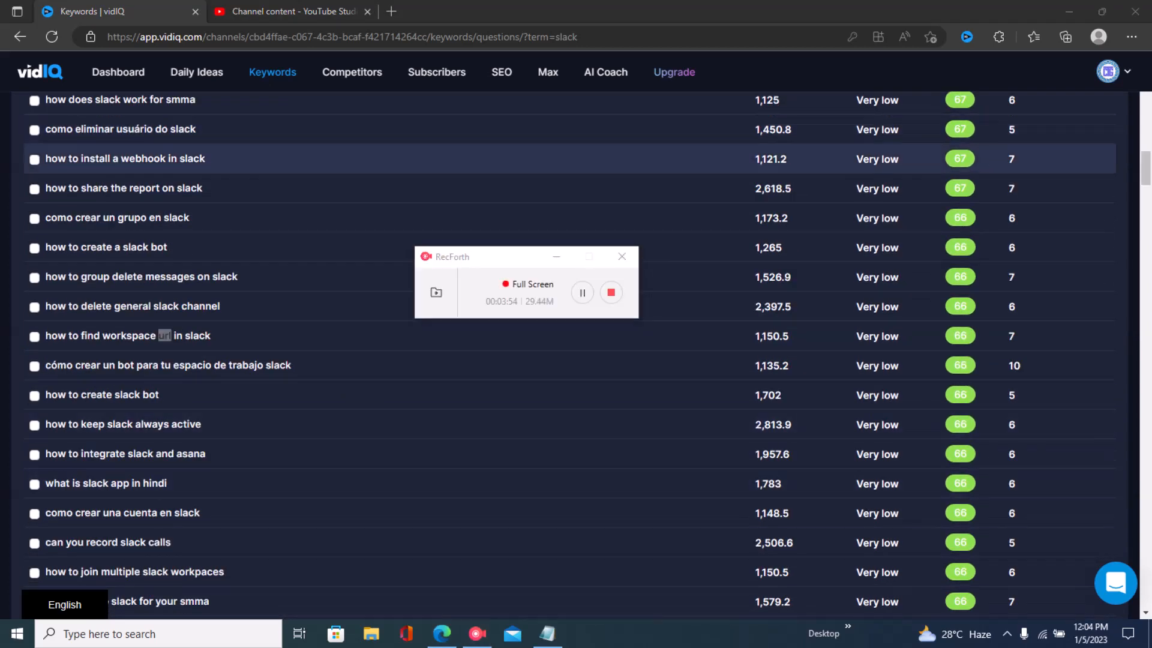
click(556, 257)
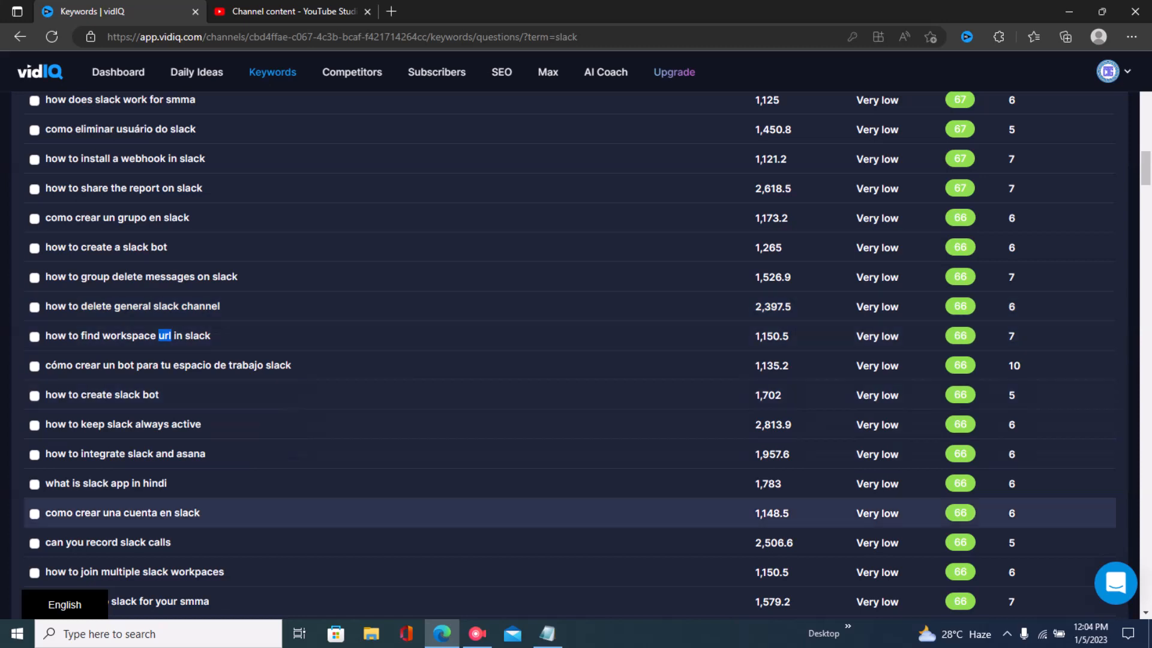
- Review the Section B SEO steps for title, tags and description in the Notepad outline
click(548, 634)
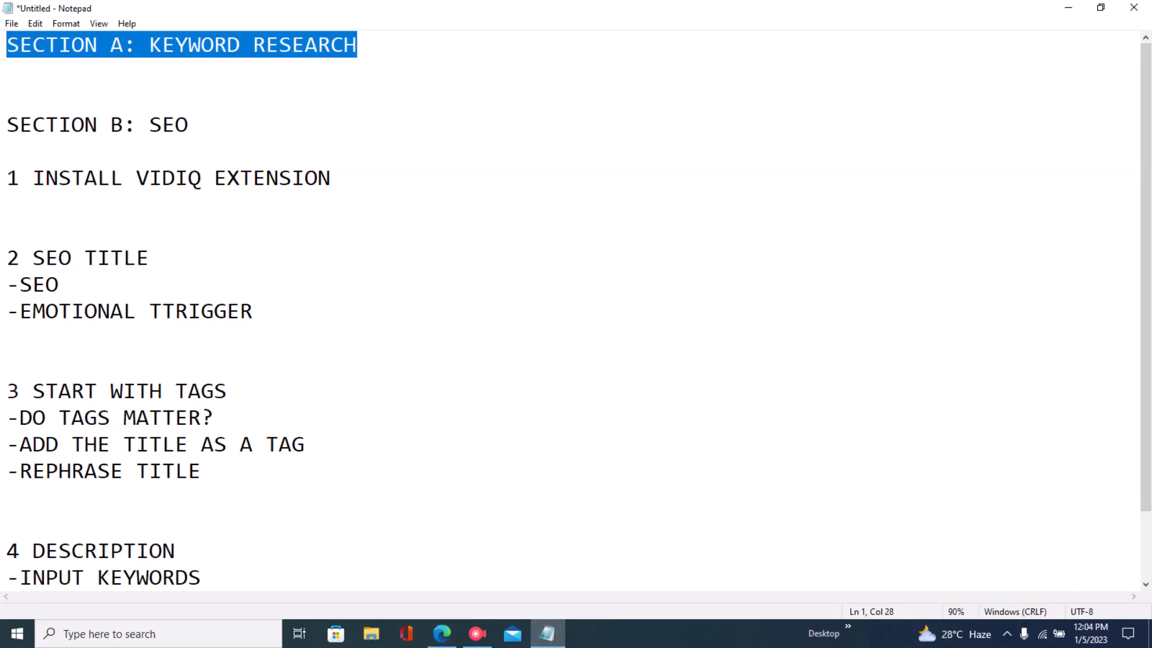
click(189, 125)
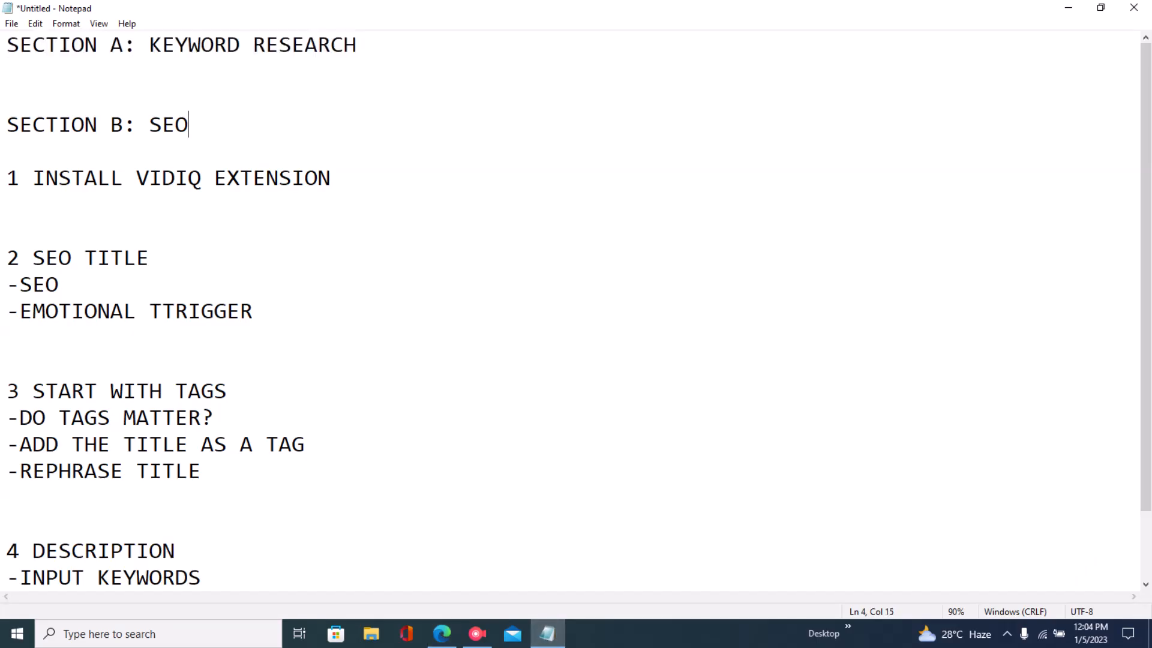
drag(7, 125, 190, 125)
click(190, 125)
drag(33, 178, 332, 178)
click(8, 204)
drag(7, 179, 267, 577)
click(202, 391)
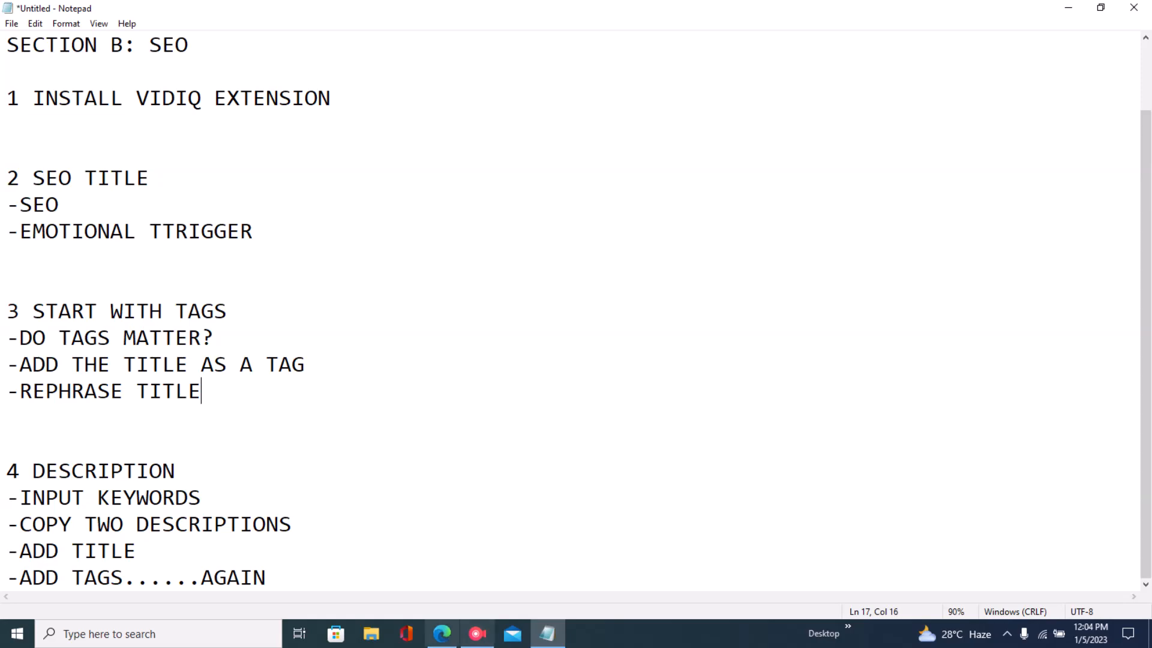
- Open the details page of the How to Find Workspace URL on Slack? video in YouTube Studio
click(442, 633)
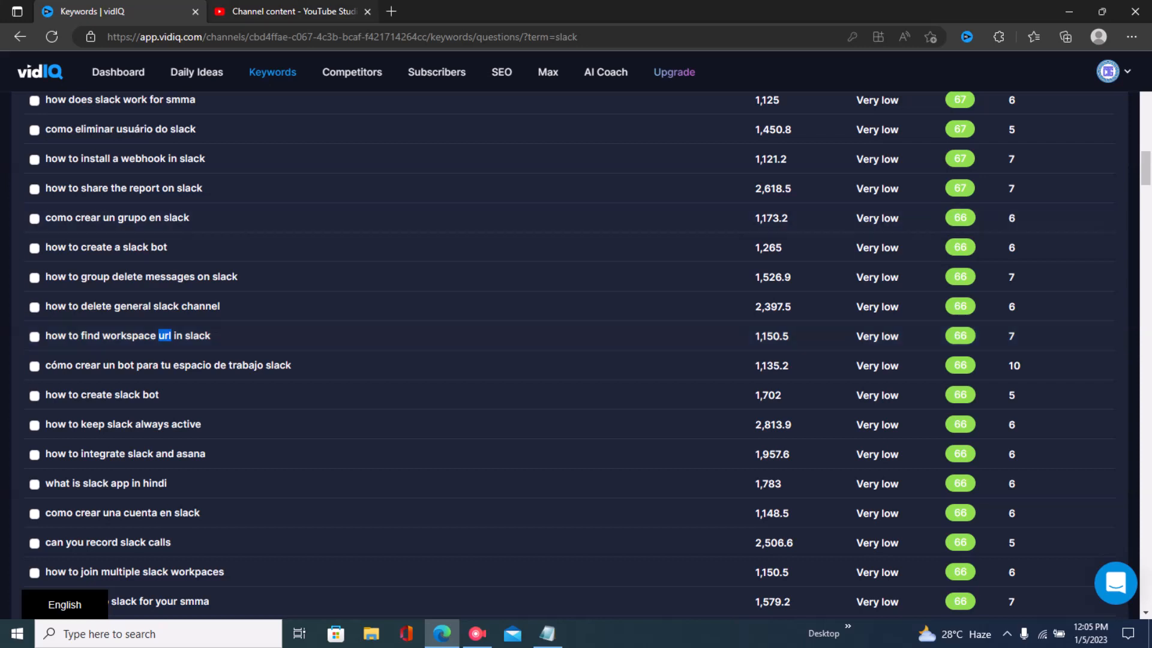
click(288, 11)
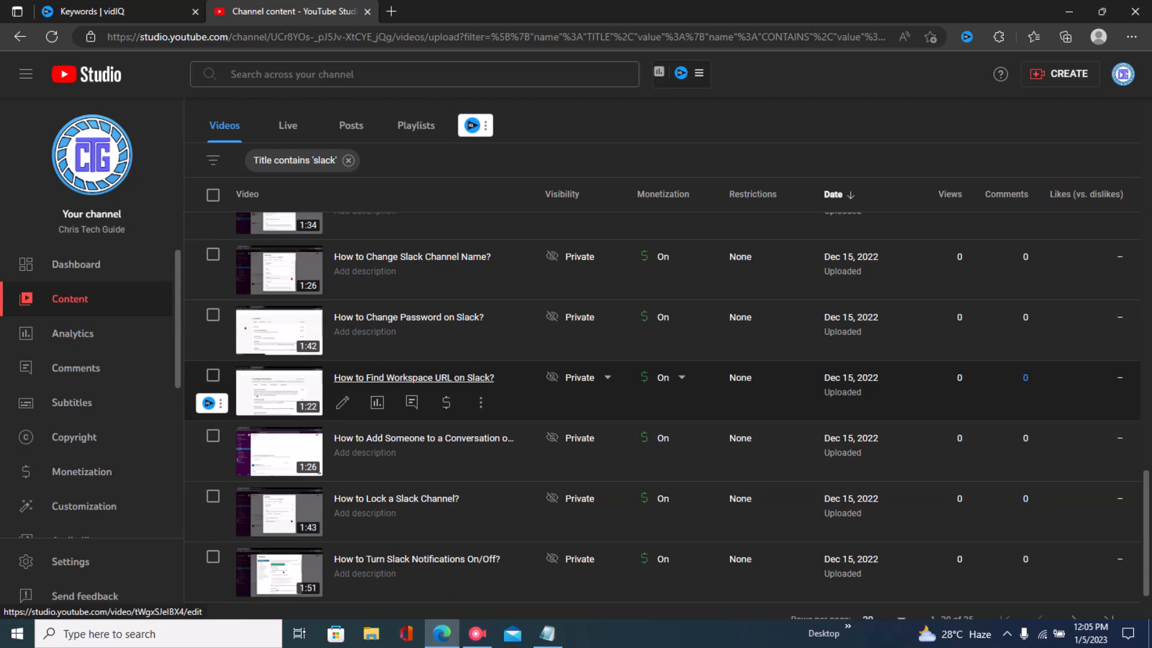
click(414, 377)
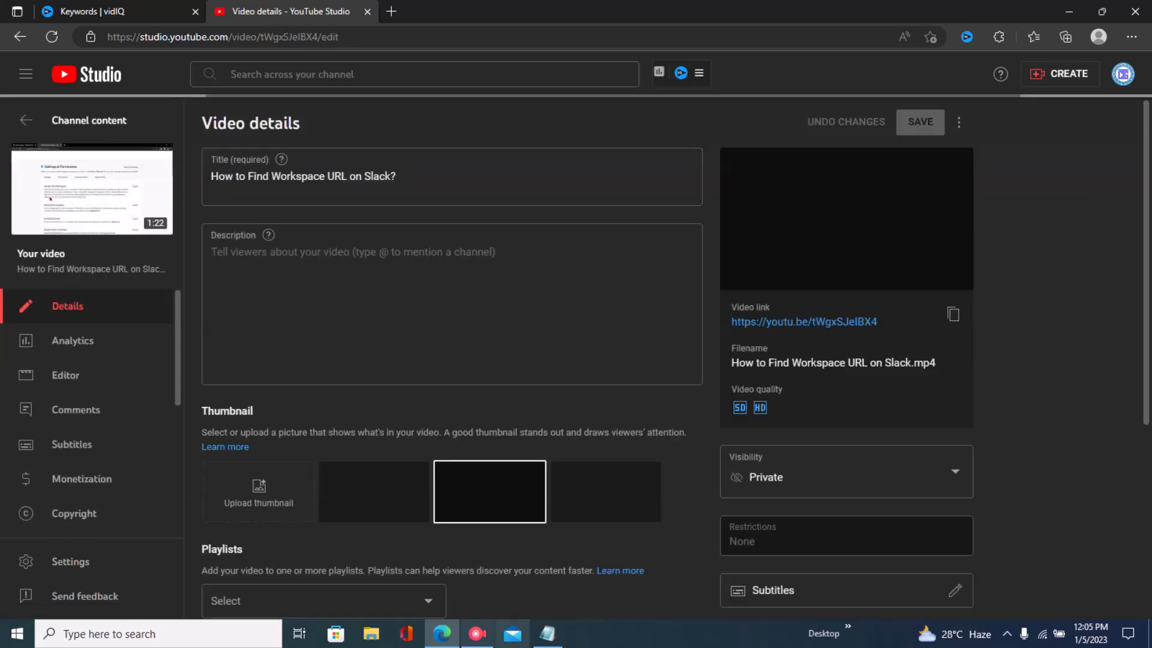
- Review the vidIQ extension and SEO title points of the outline in Notepad
click(547, 634)
drag(33, 99, 334, 117)
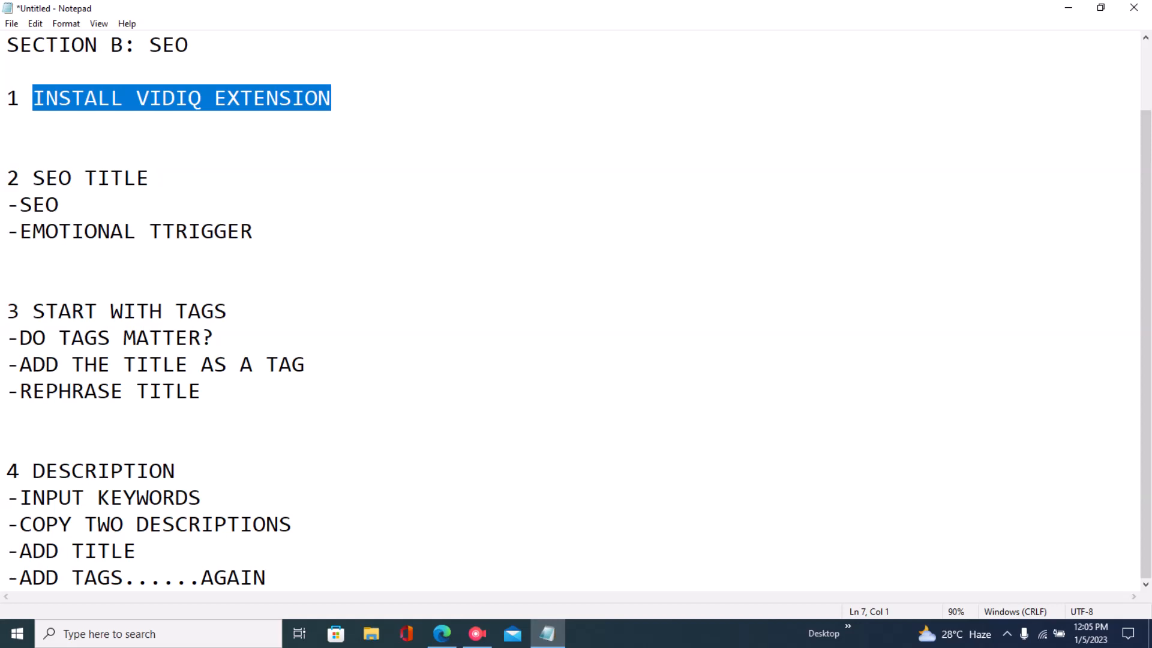
click(254, 232)
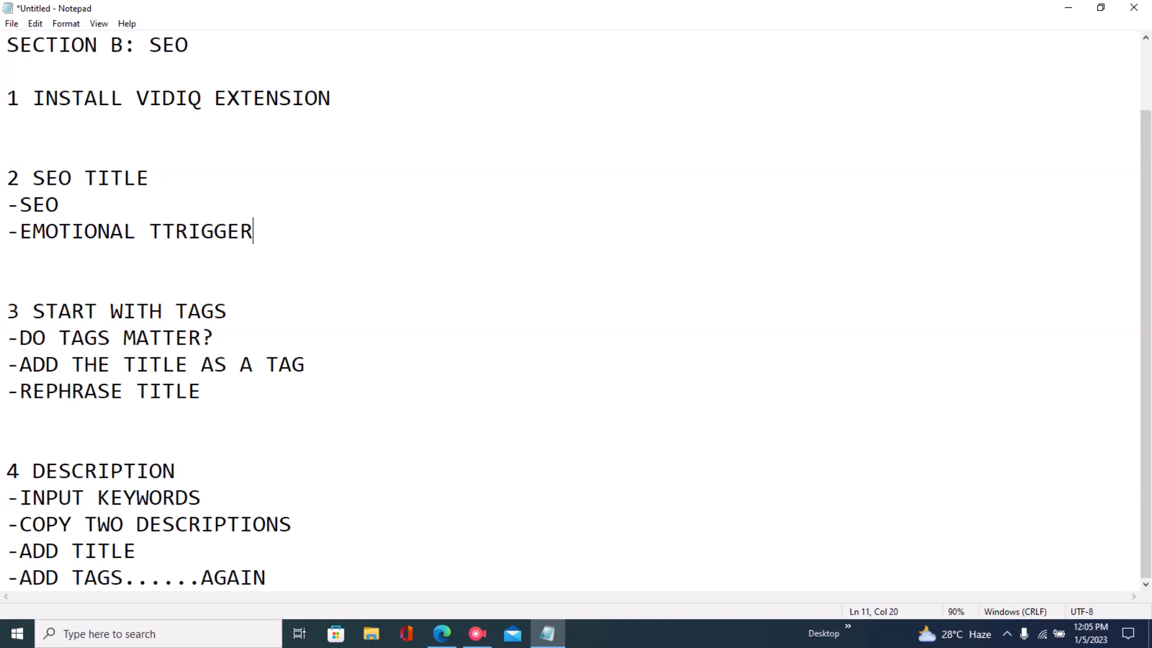
- Highlight the SEO title, SEO and emotional trigger points in the Notepad outline
drag(33, 99, 150, 178)
click(7, 151)
drag(33, 178, 150, 178)
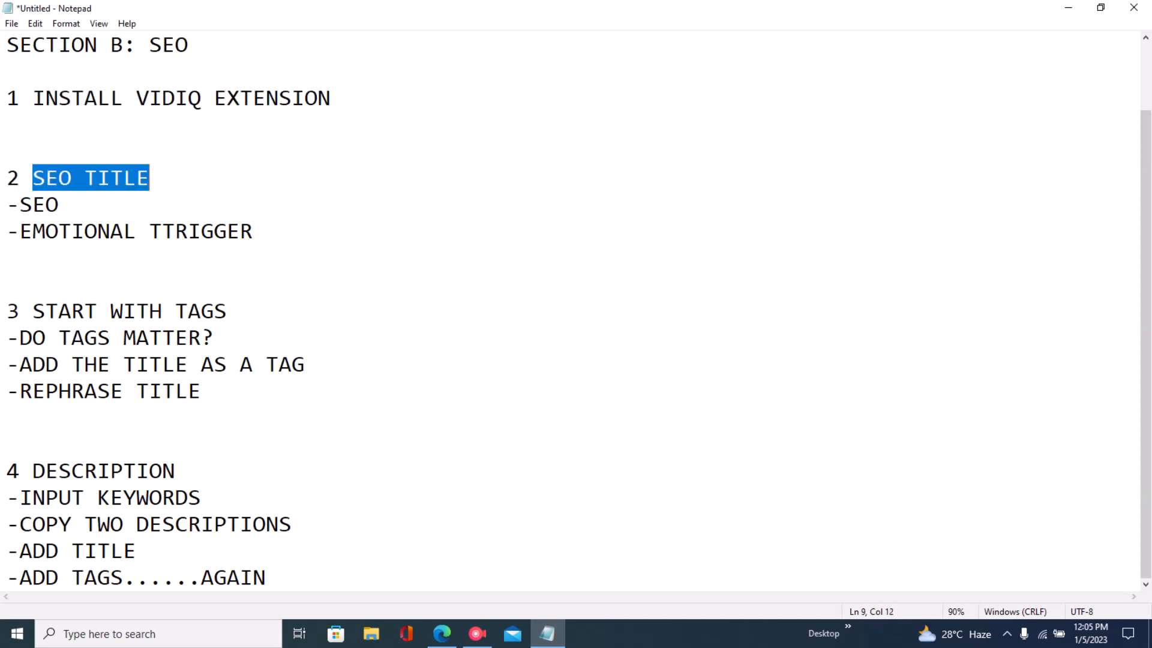
click(59, 205)
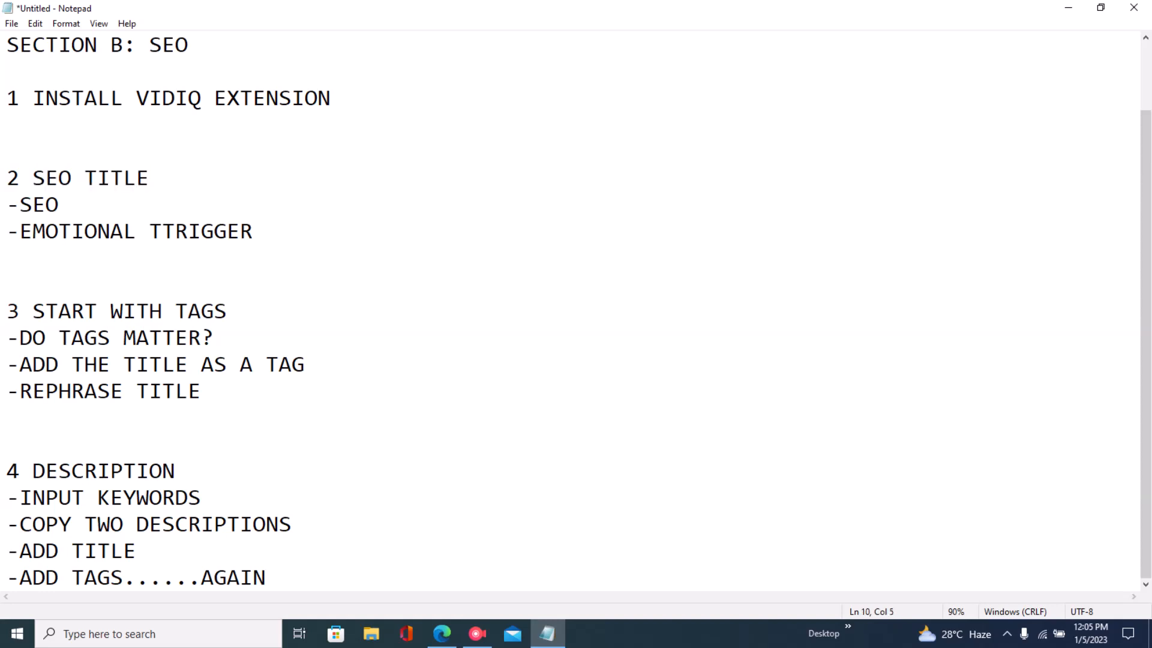
double_click(58, 205)
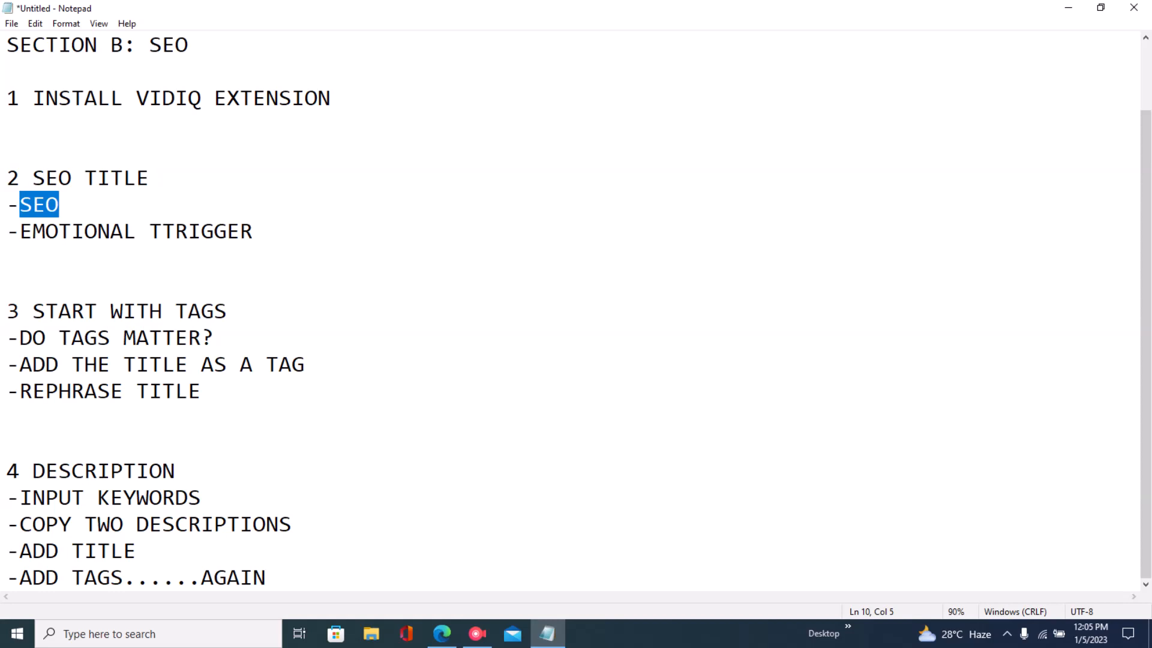
click(20, 231)
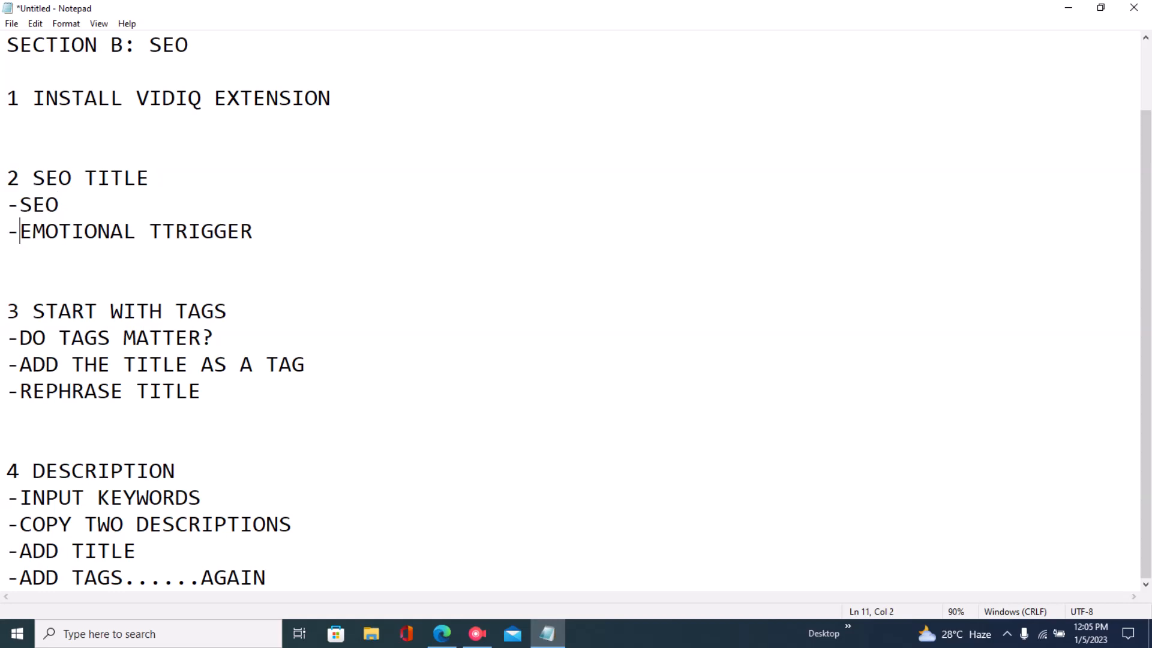
drag(19, 232, 253, 232)
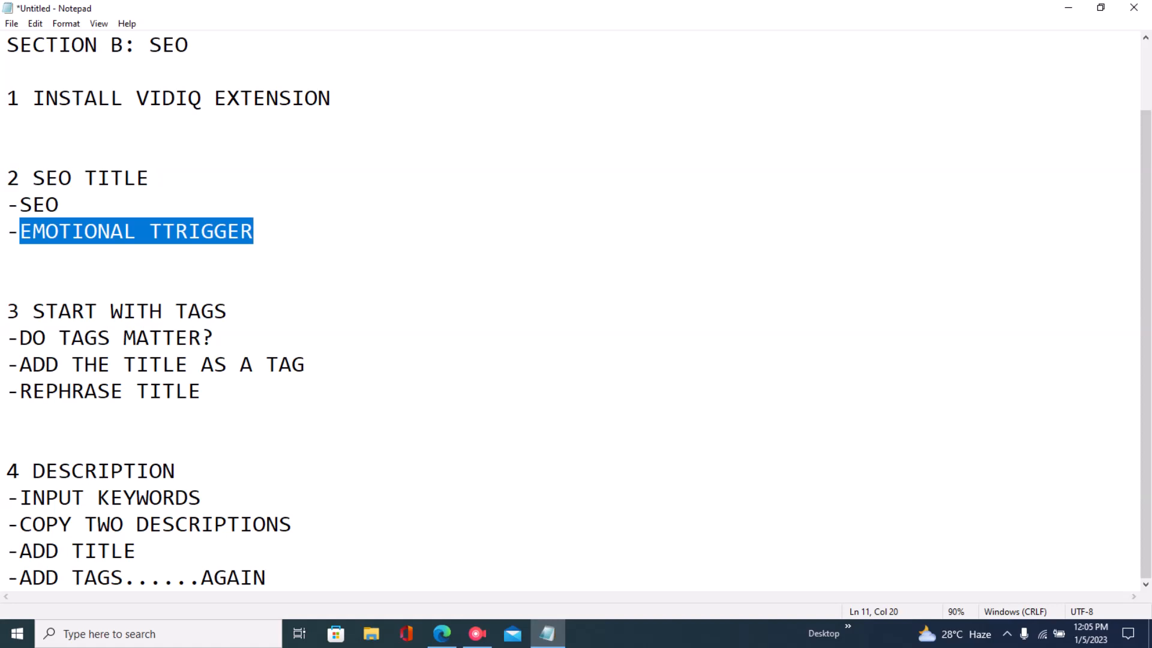
click(59, 205)
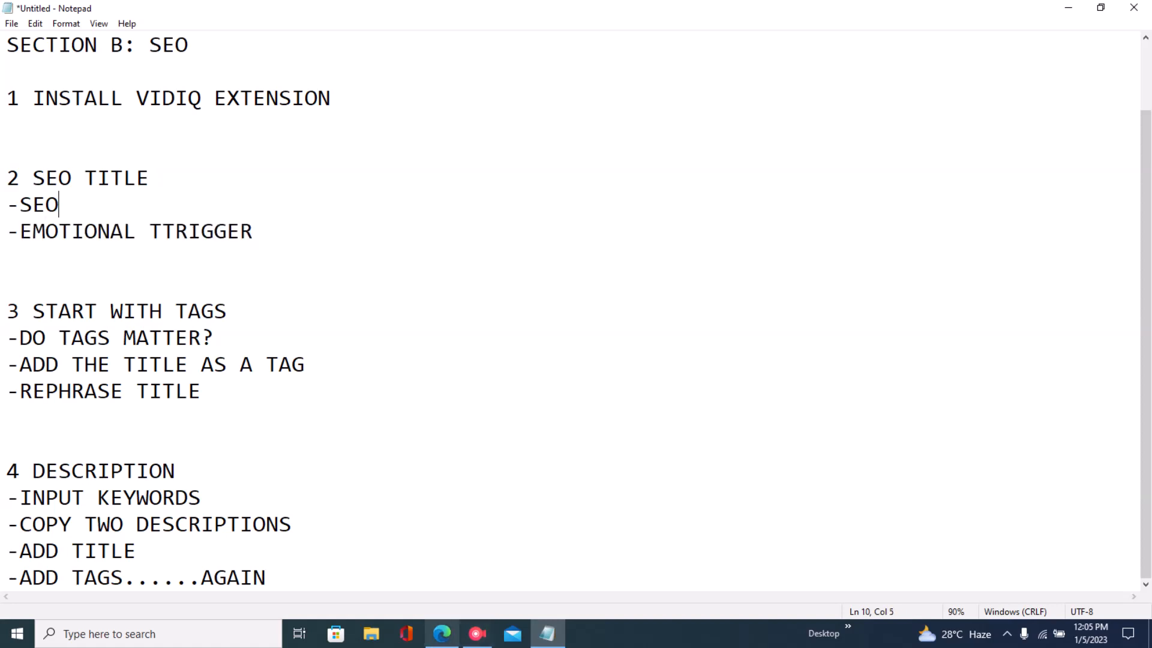
- Remove the question mark from the video title and apply the vidIQ recommendation How to Find Workspace URL on Slack
click(442, 634)
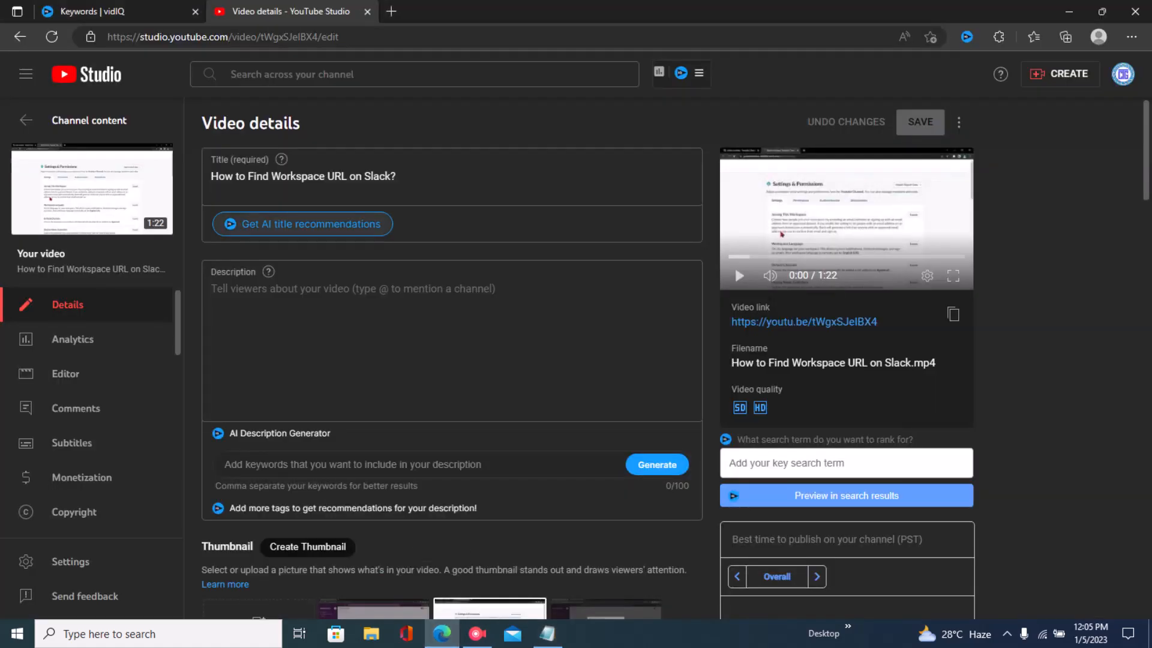
click(398, 177)
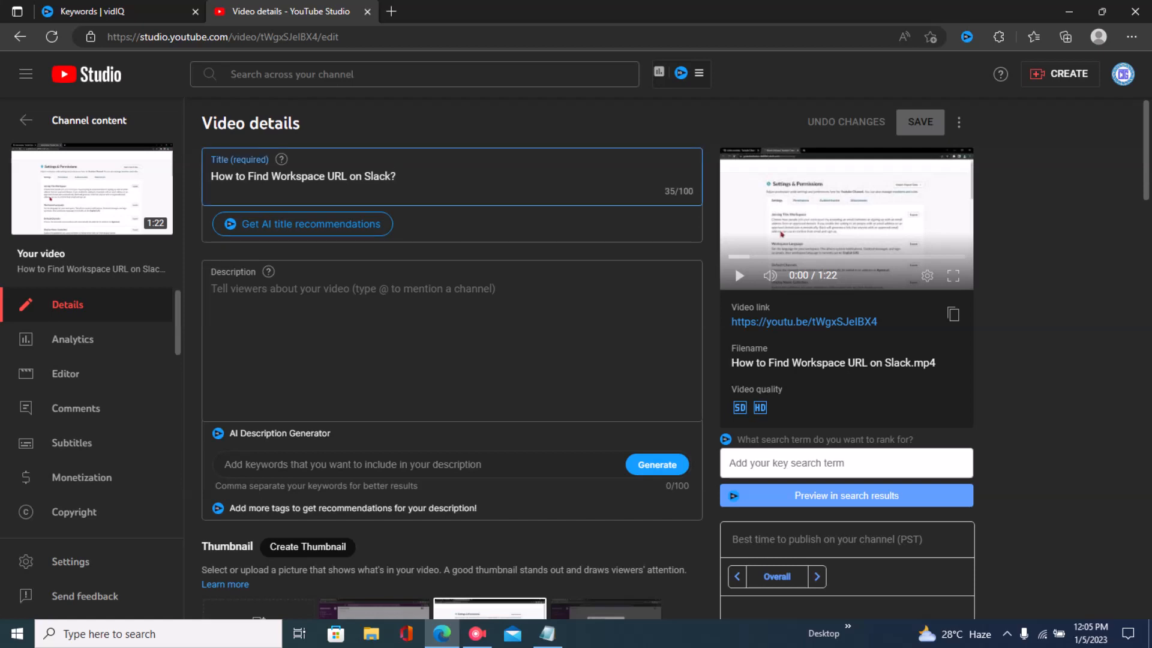
key(BackSpace)
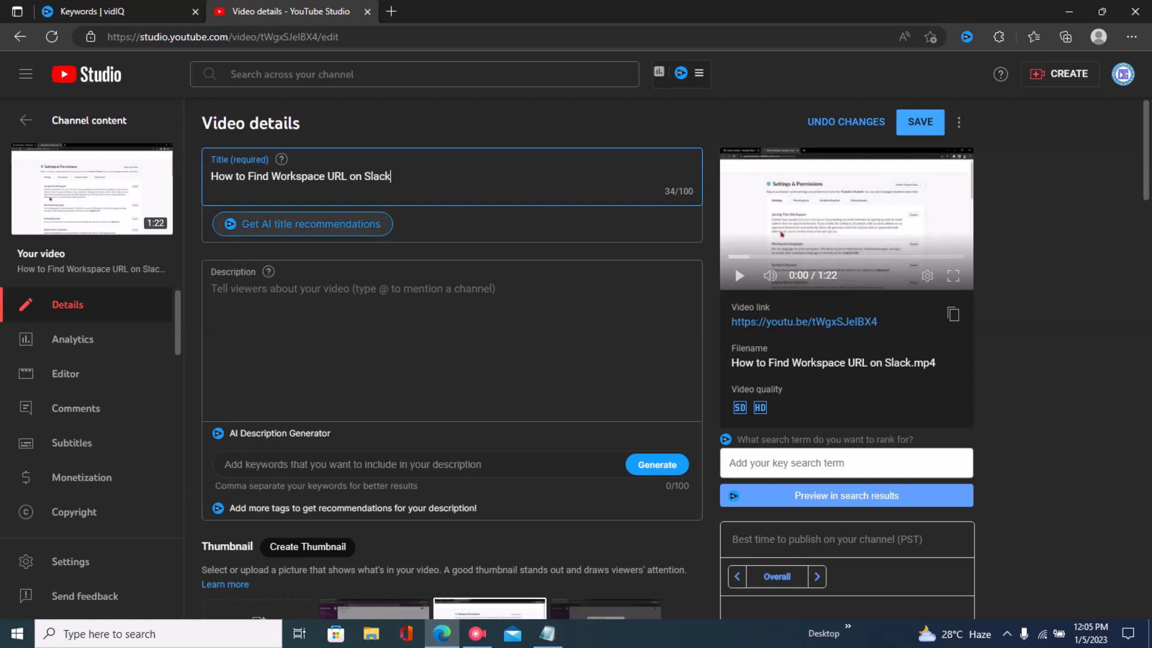
click(302, 224)
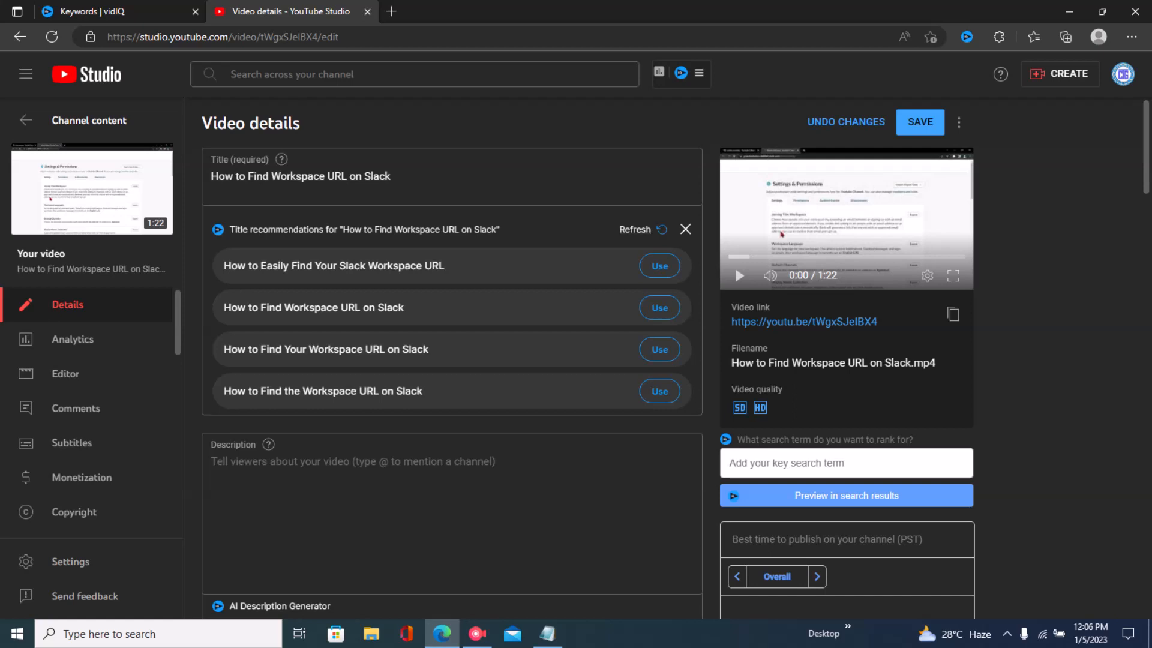
click(636, 230)
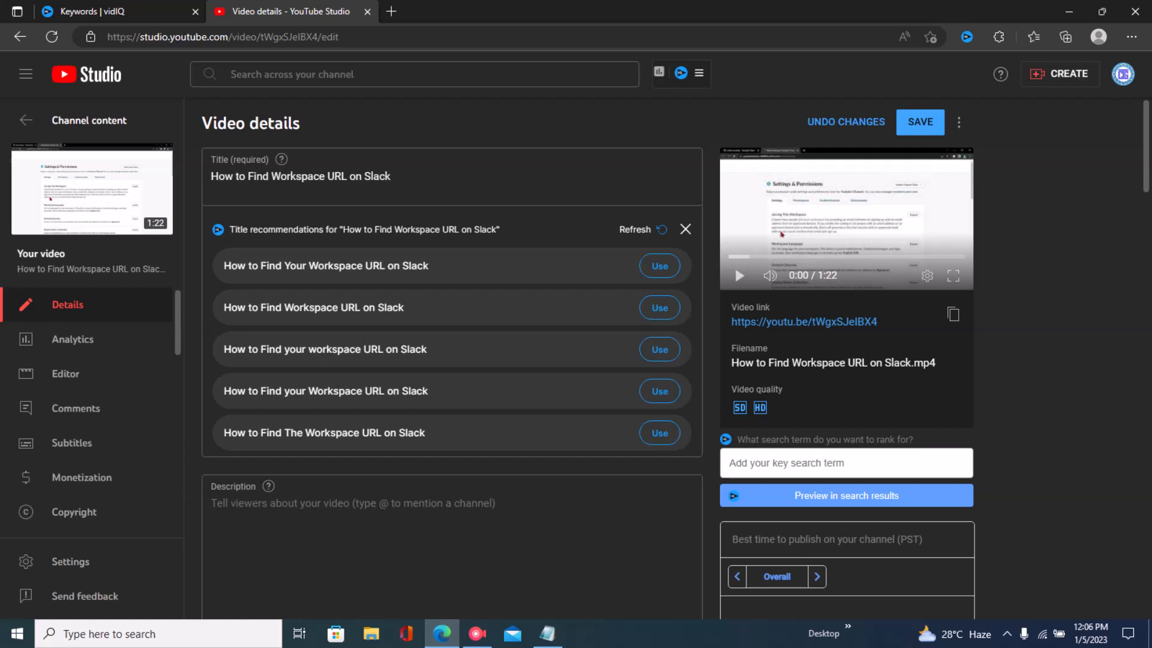
click(660, 308)
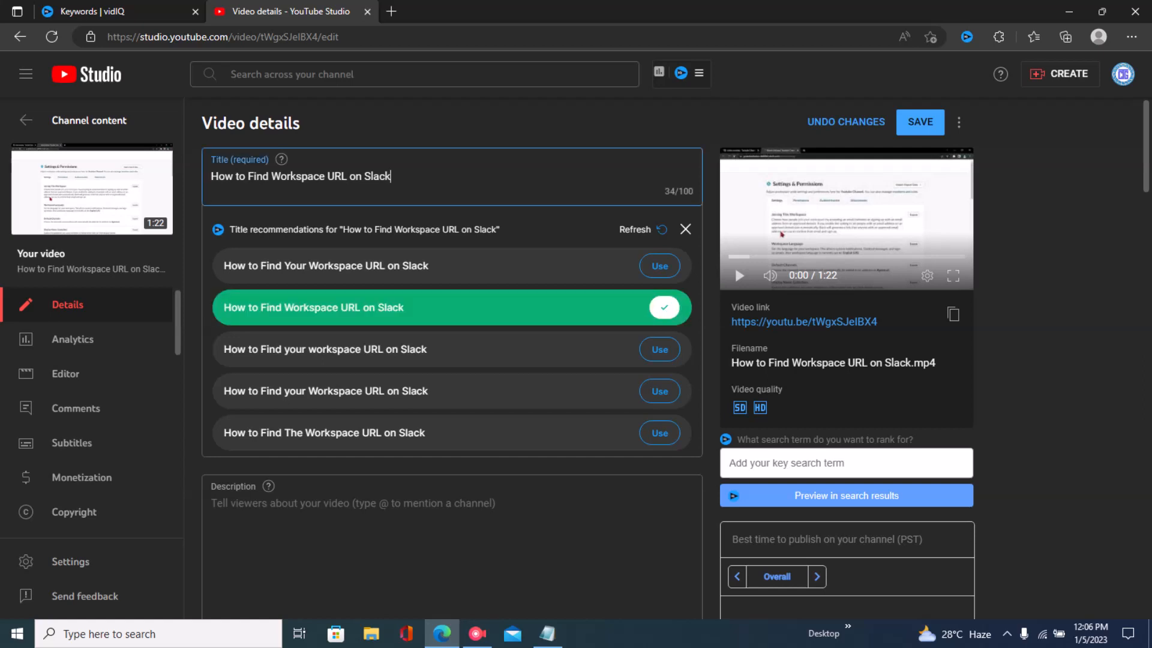
- Append II FREE and EASY Tutorial to the video title
text(II)
text(FREE and E)
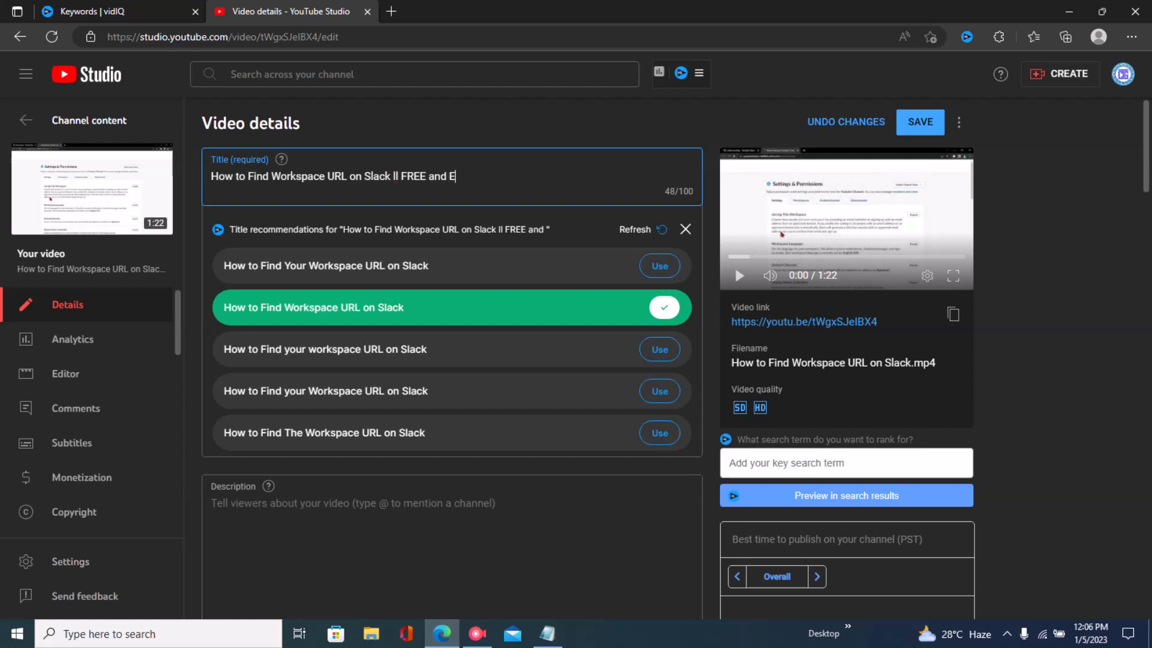
text(ASY tUTIR)
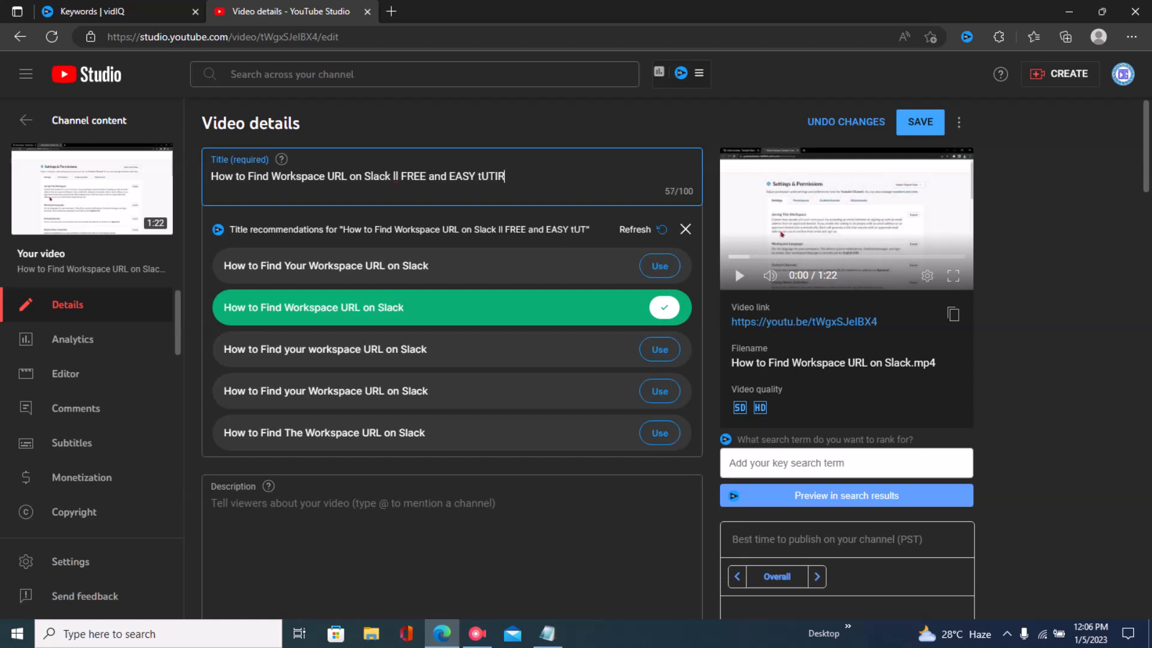
key(BackSpace)
key(ctrl+BackSpace)
text(Tuo)
key(BackSpace)
text(torial)
- Highlight the Start with Tags heading in the Notepad outline
click(547, 633)
drag(33, 178, 120, 204)
click(120, 204)
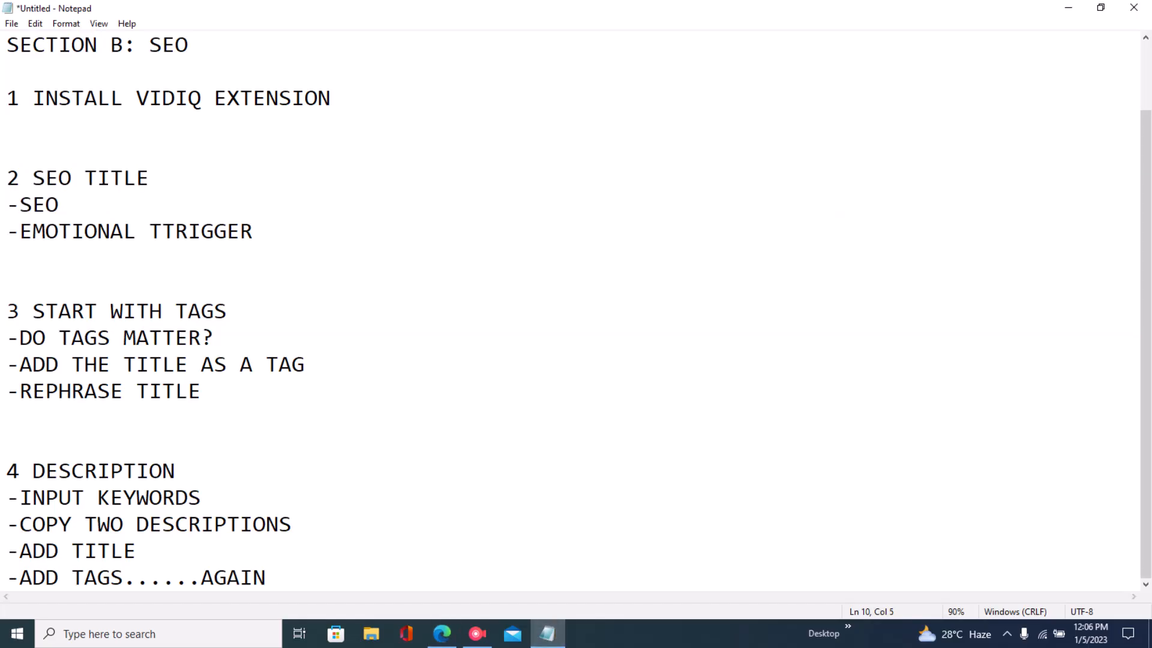
drag(33, 312, 228, 311)
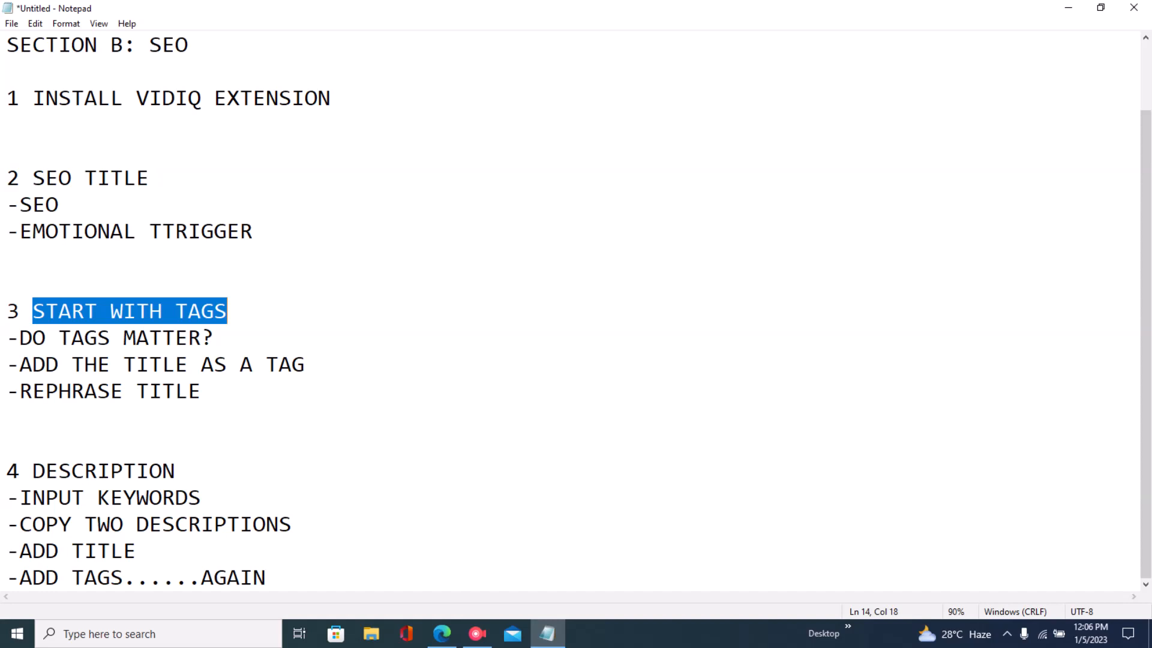
- Copy the title phrase How to Find Workspace URL on Slack and add it as the first tag
click(441, 634)
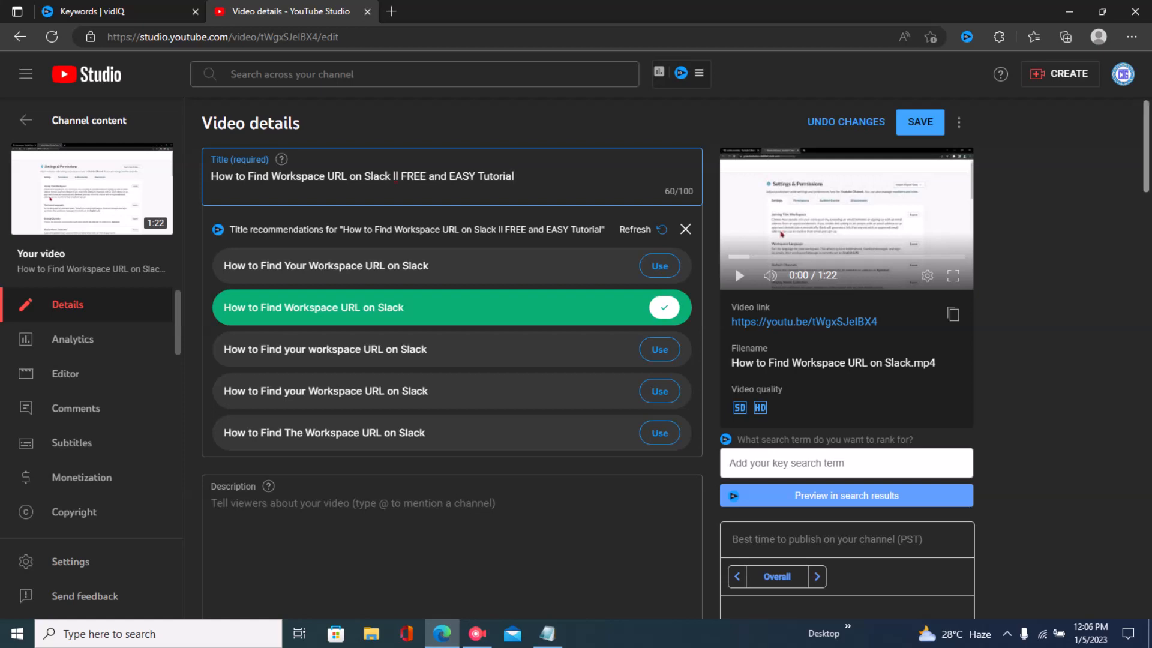
scroll(449, 360, down, 20)
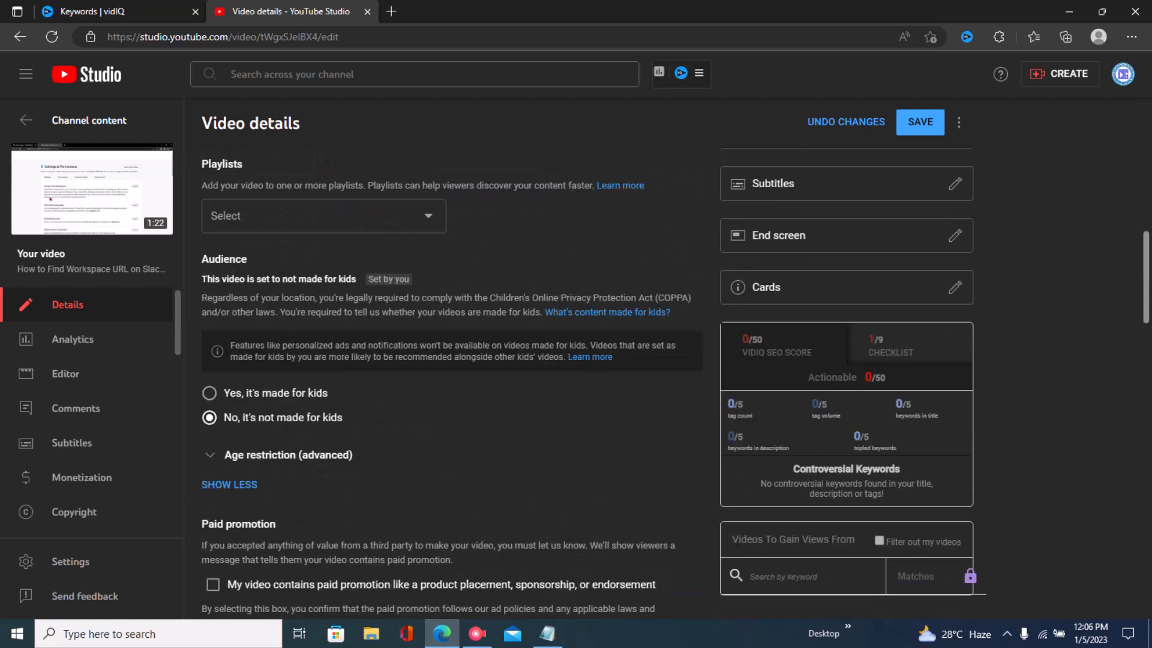
scroll(450, 384, down, 4)
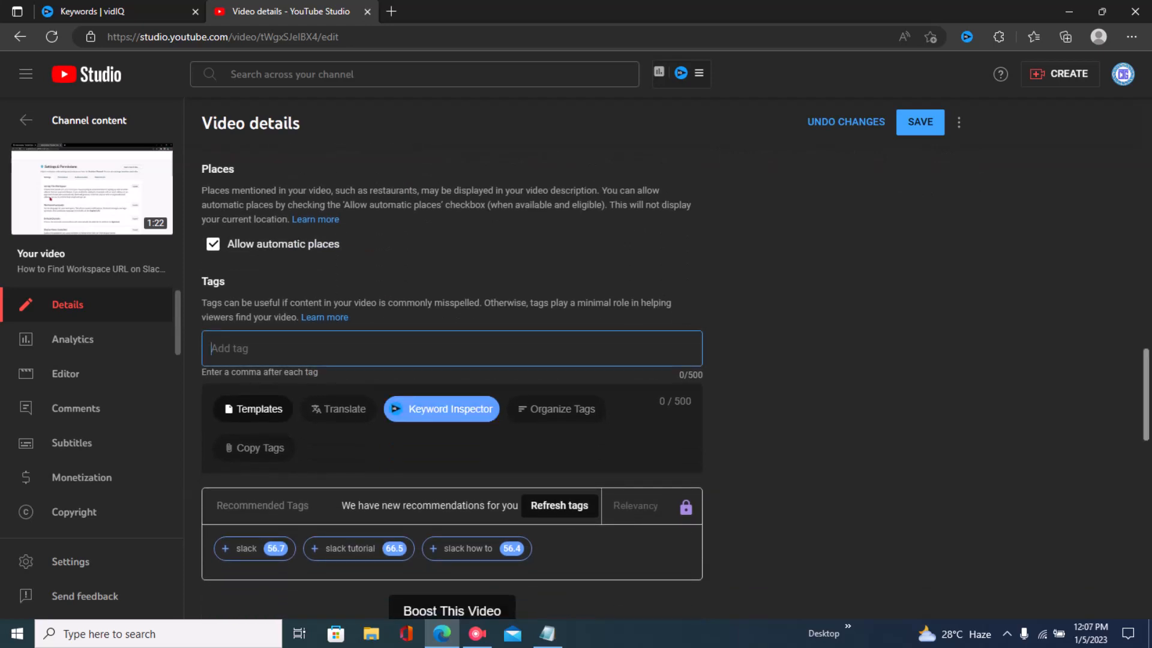
scroll(450, 384, up, 2)
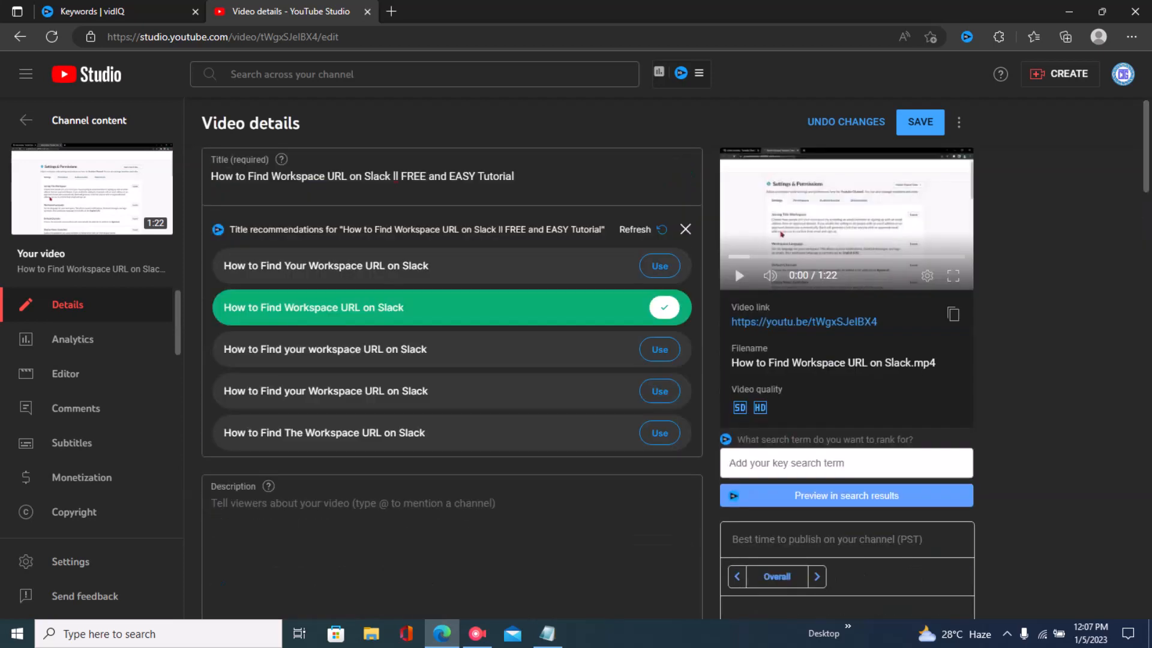
drag(211, 175, 390, 176)
key(ctrl+c)
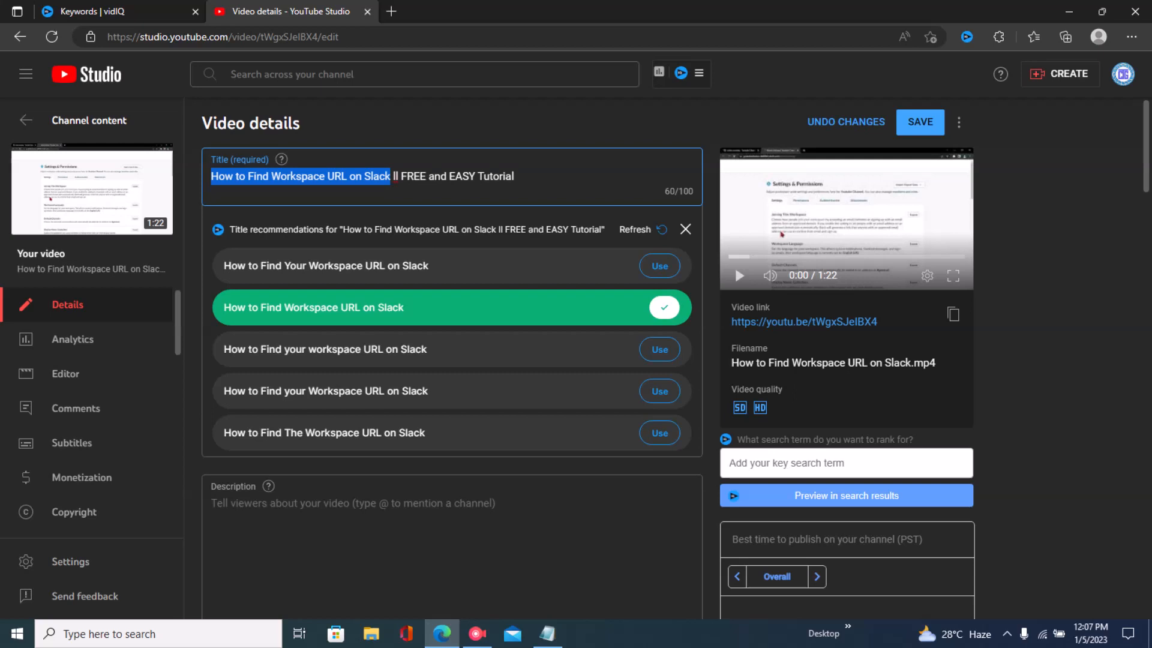
scroll(451, 359, down, 20)
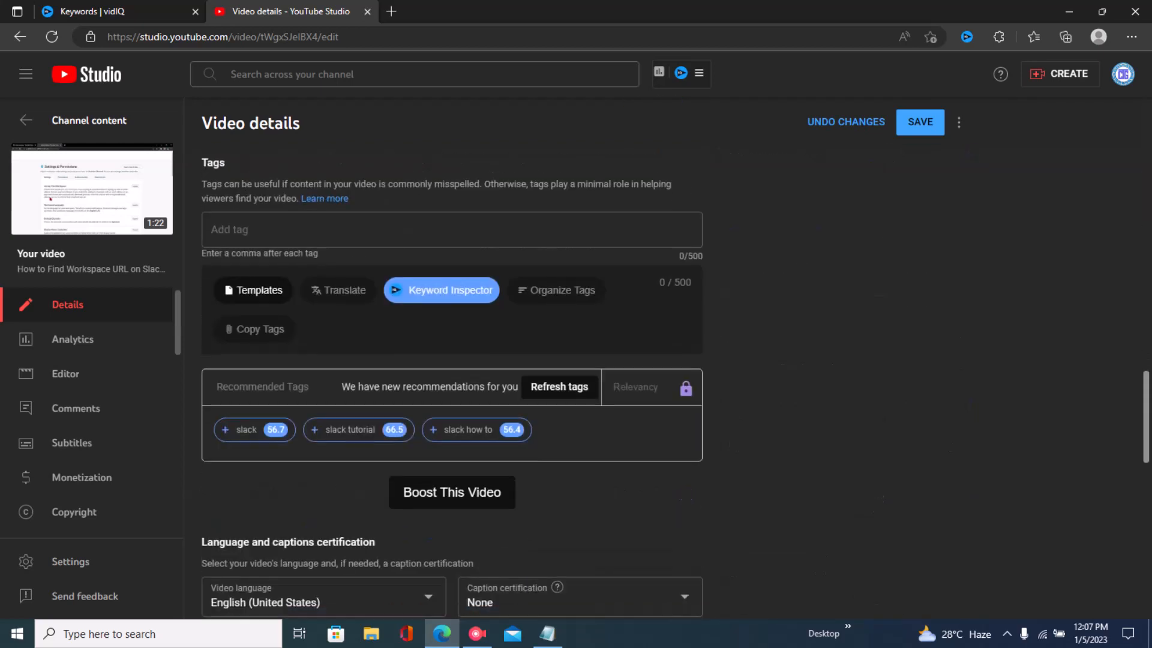
key(ctrl+v)
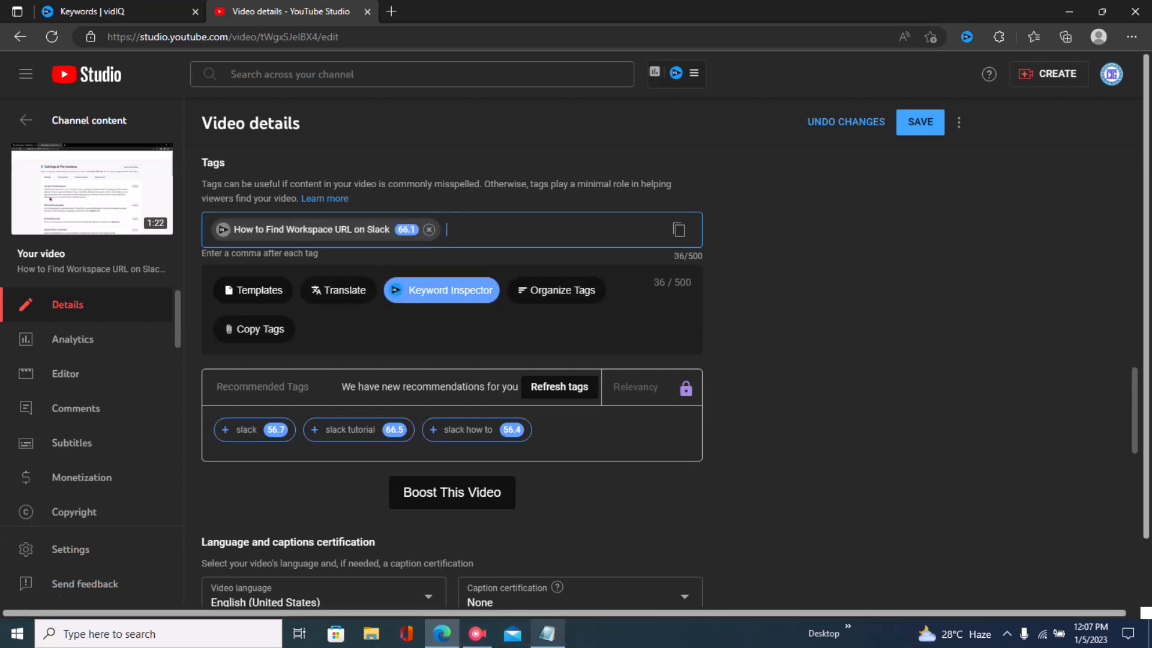
- Expand the vidIQ recommended tags with Boost This Video
key(alt+Tab)
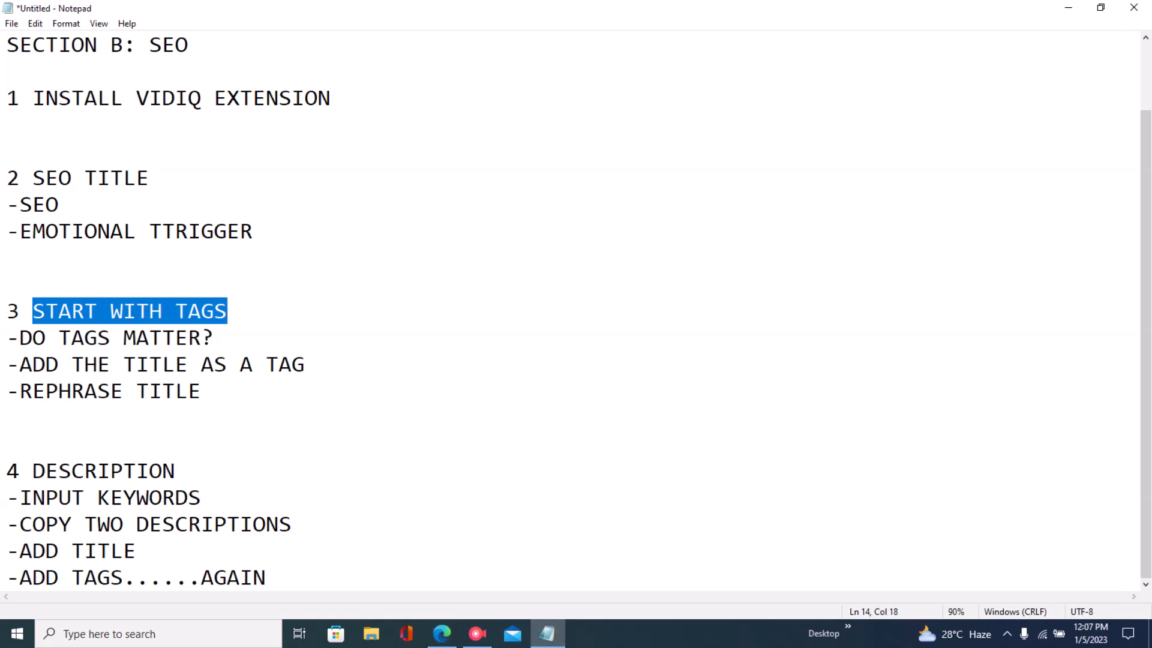
click(443, 633)
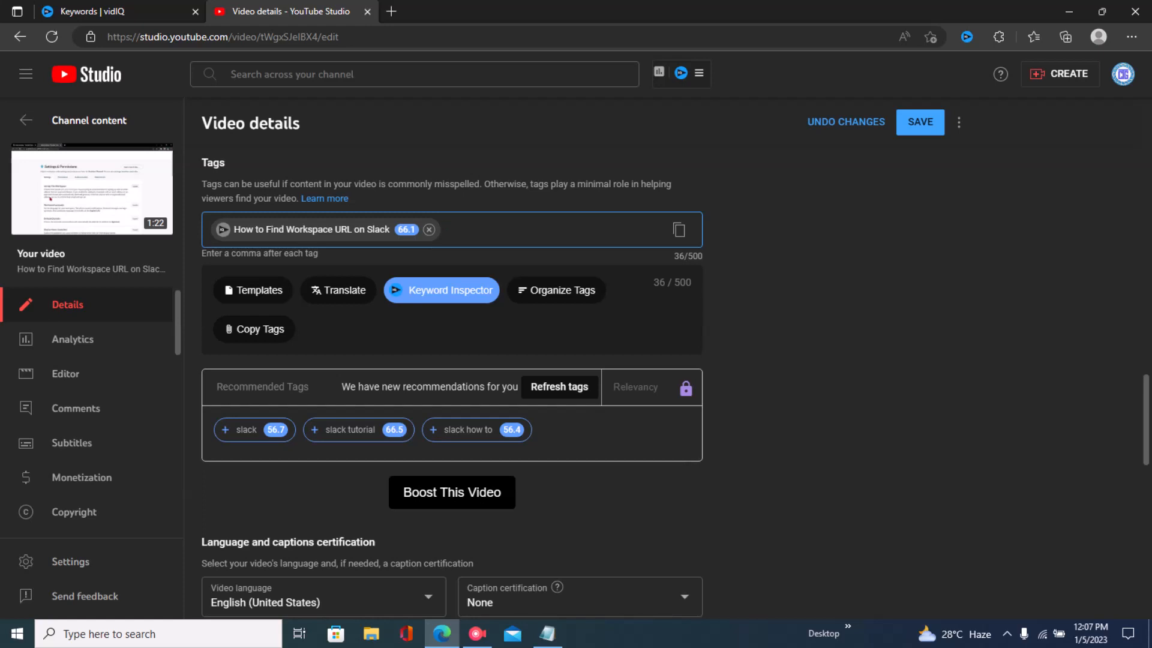
click(464, 492)
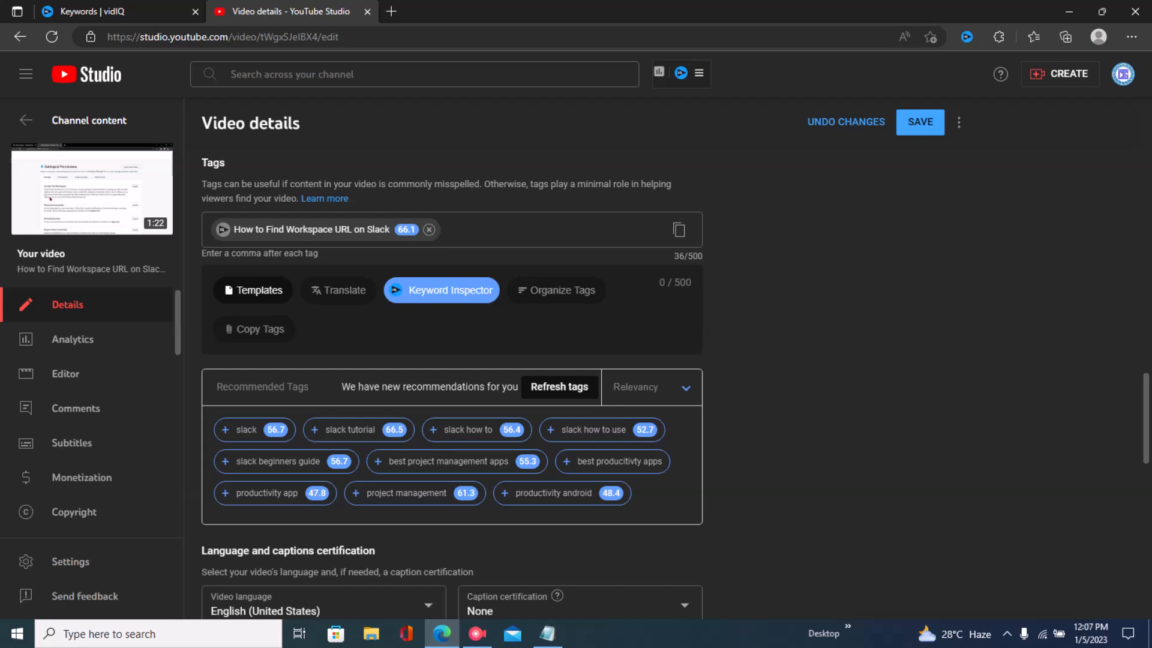
- Highlight the Rephrase Title point in the Notepad outline
click(547, 634)
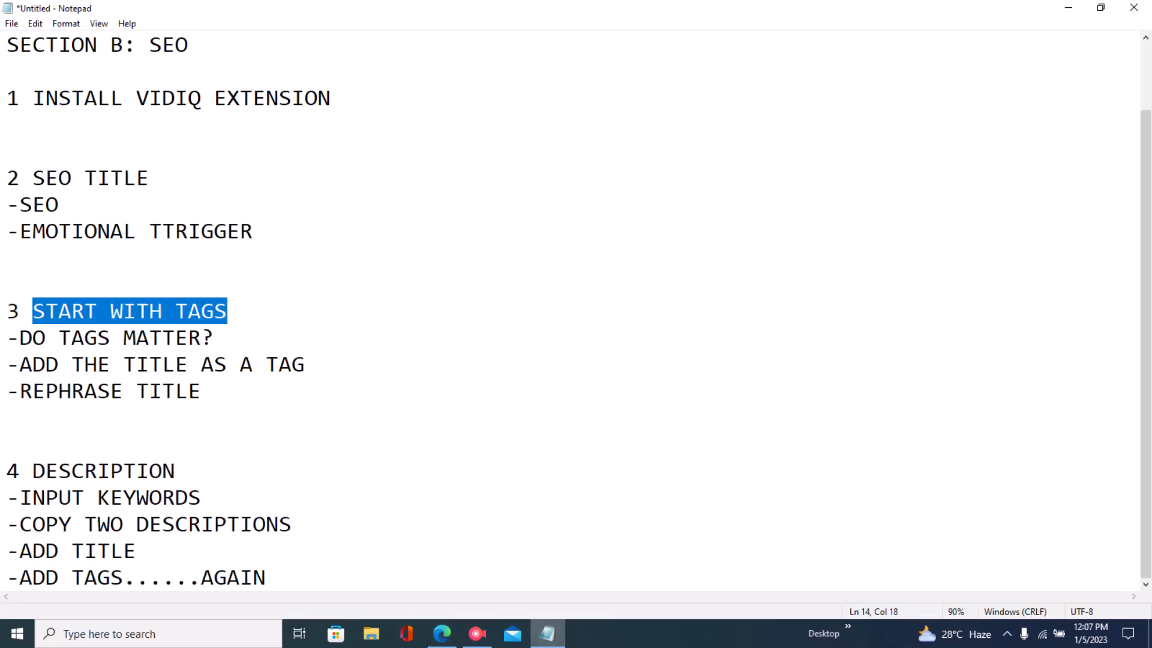
drag(20, 391, 201, 391)
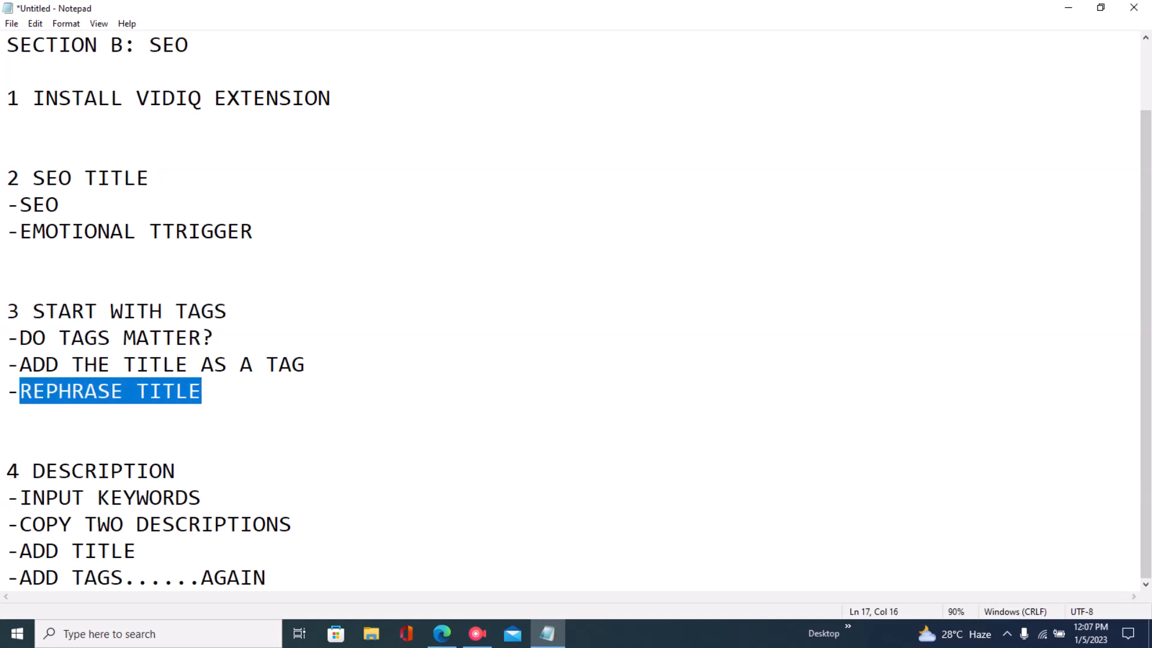
click(202, 391)
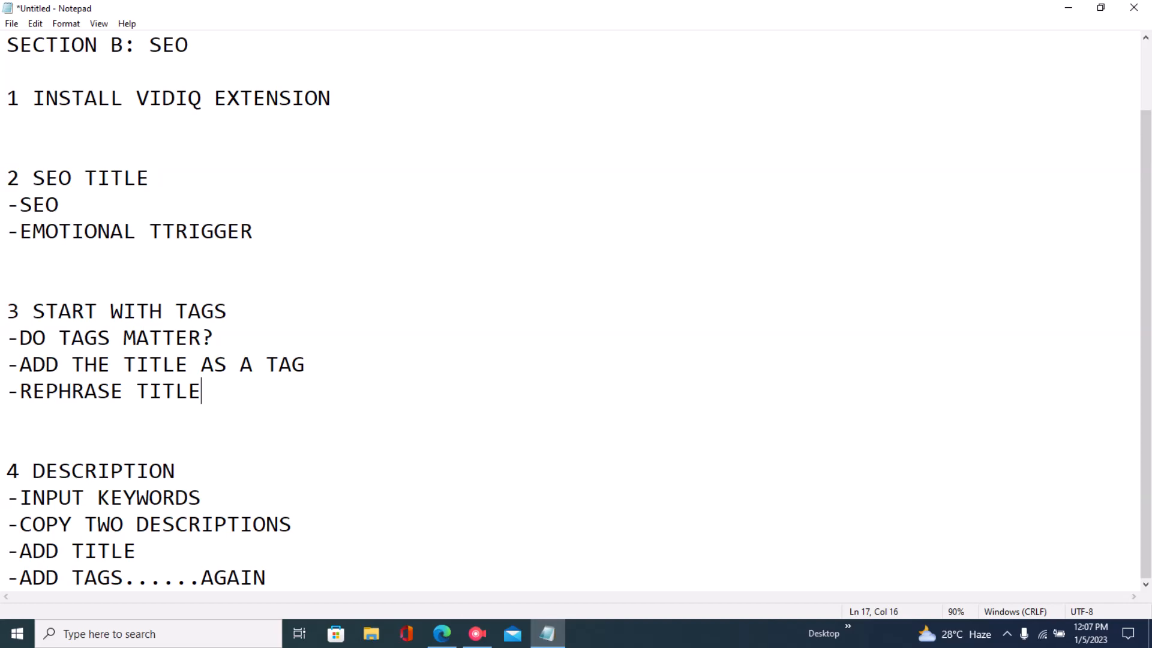
- Refresh the vidIQ recommended tags below the tags field
click(442, 633)
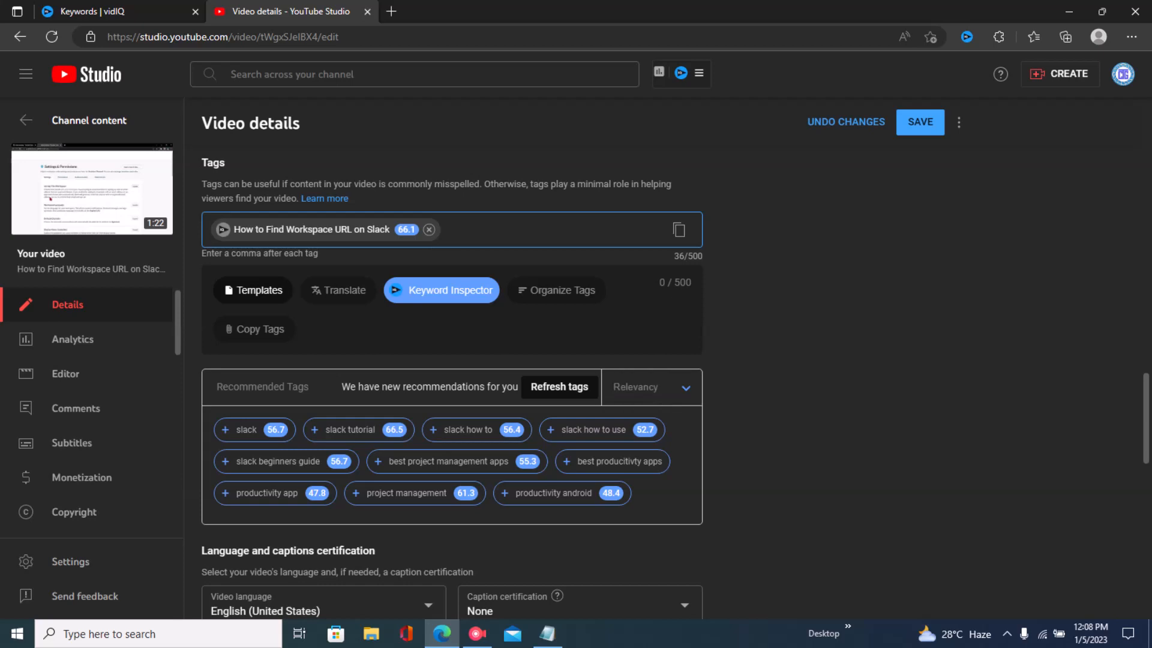
scroll(451, 360, down, 1)
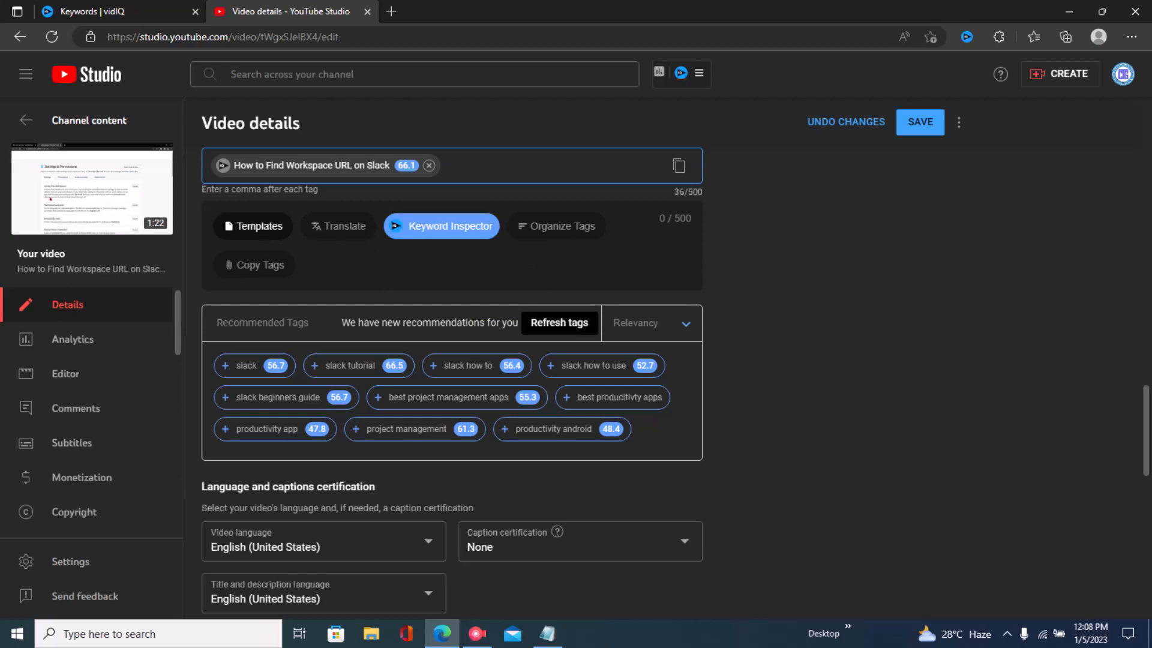
click(559, 322)
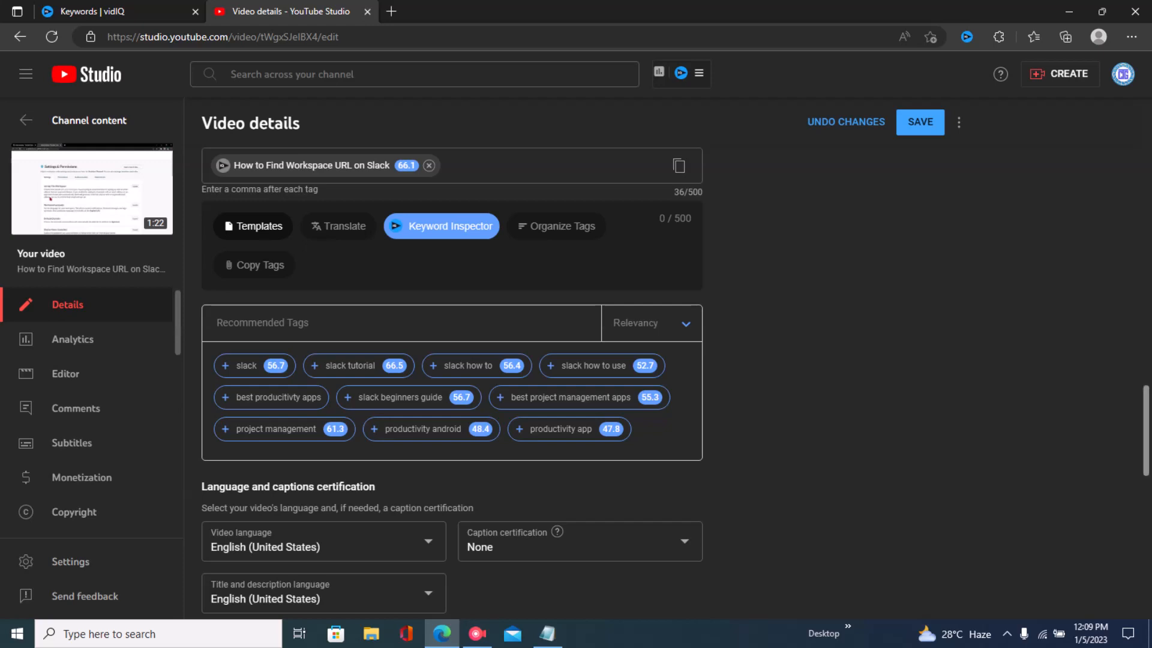
- Glance at the vidIQ slack keyword list and return to the video details page
scroll(452, 384, up, 10)
scroll(452, 384, down, 10)
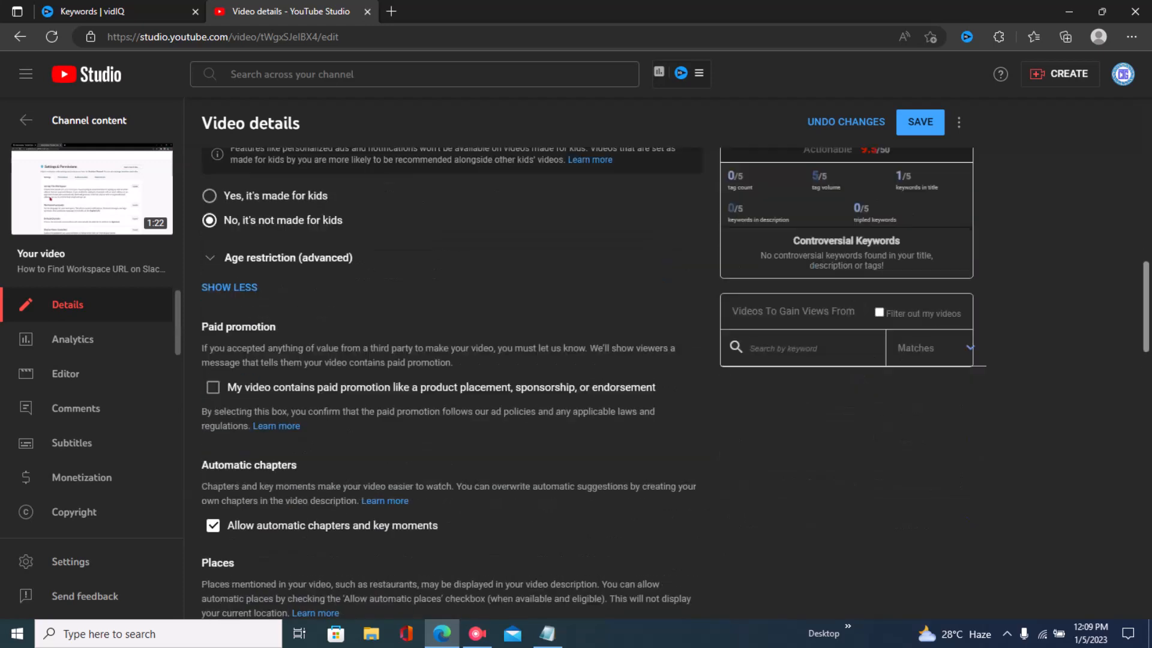
key(ctrl+shift+Tab)
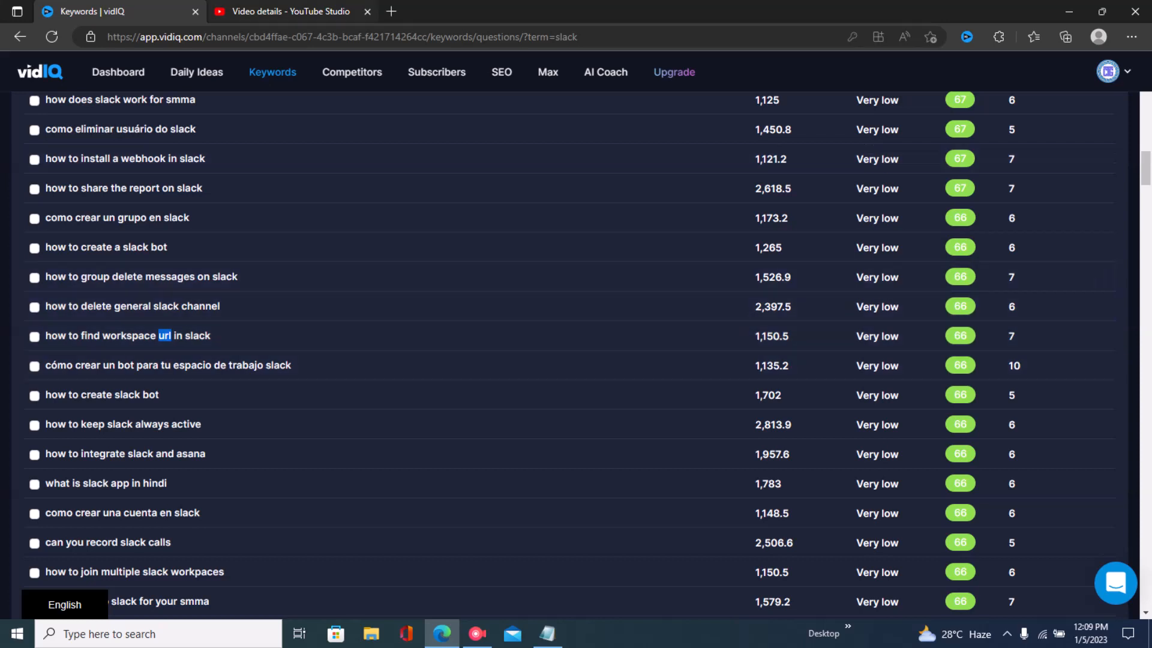
click(282, 12)
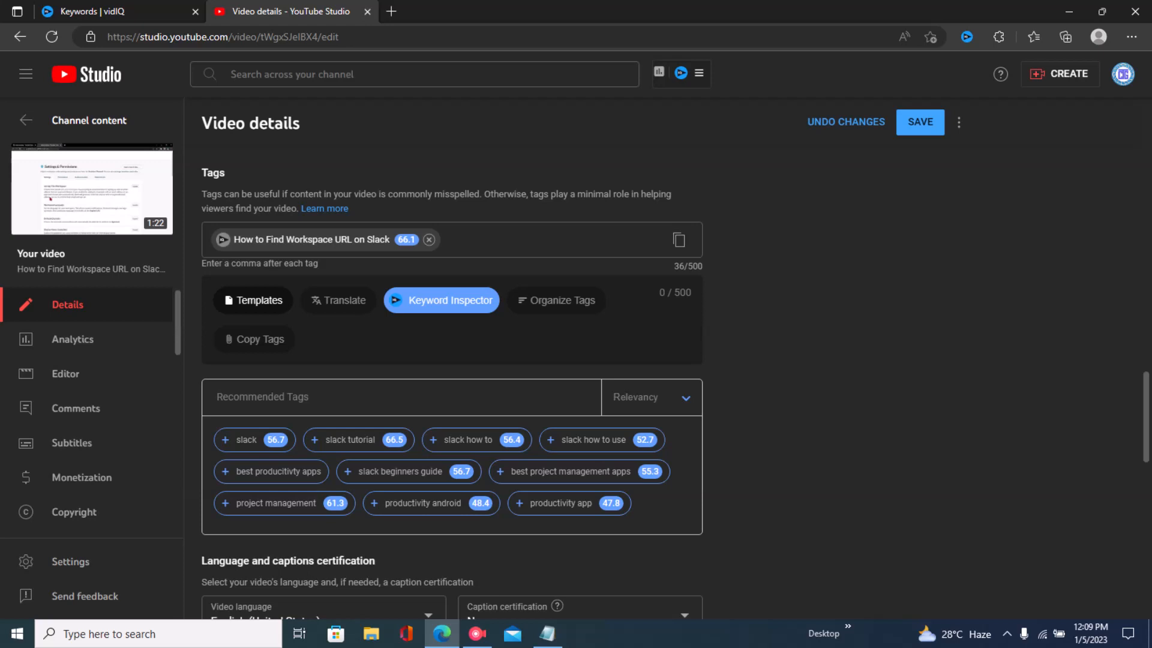
- Paste the copied keyword tags into the video's tags field
text(find slack workspace URL, find workspace url for slack, slack how to get workspace URL, how to see slack wordspace url, slack how to get workspace url)
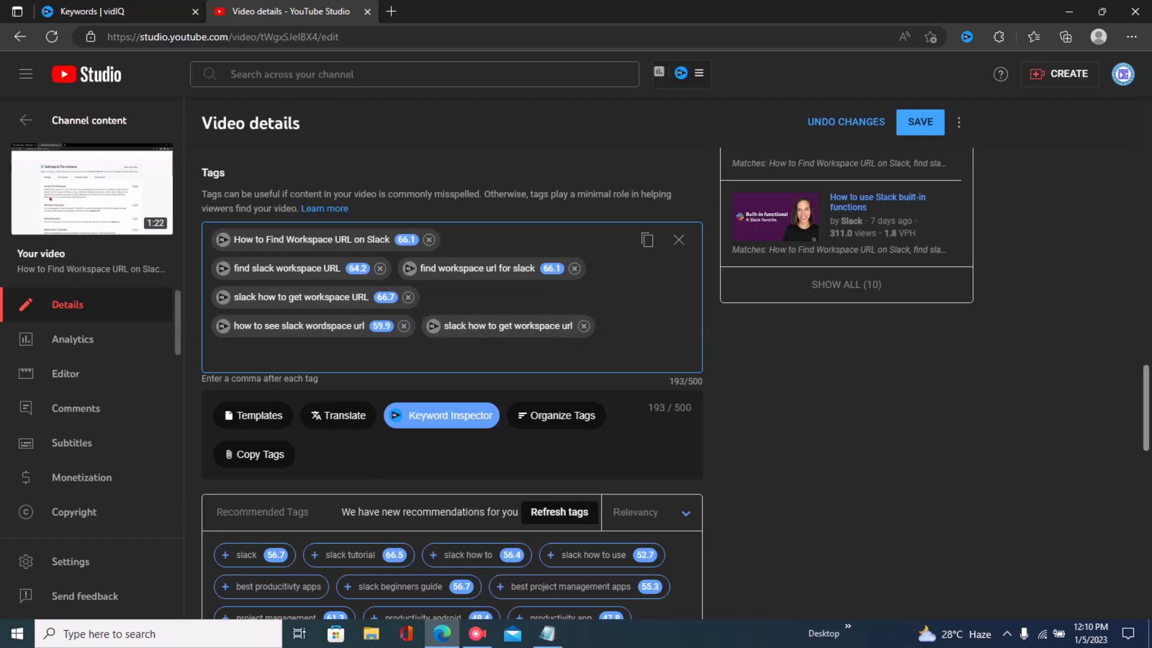
scroll(450, 384, up, 7)
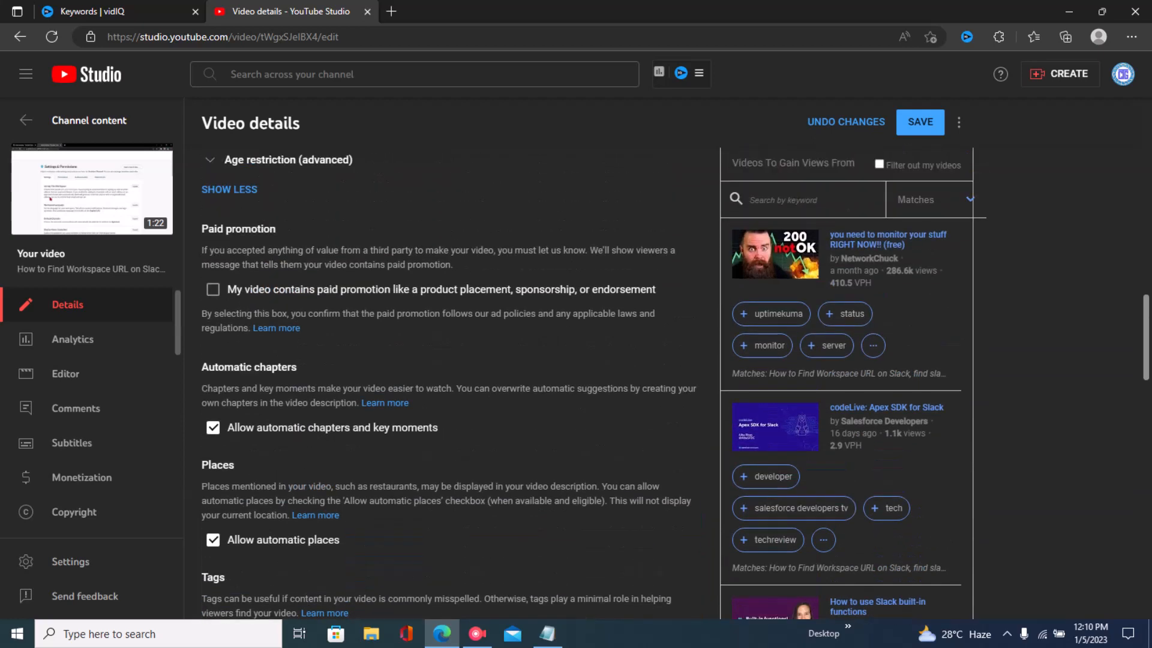
scroll(450, 384, down, 2)
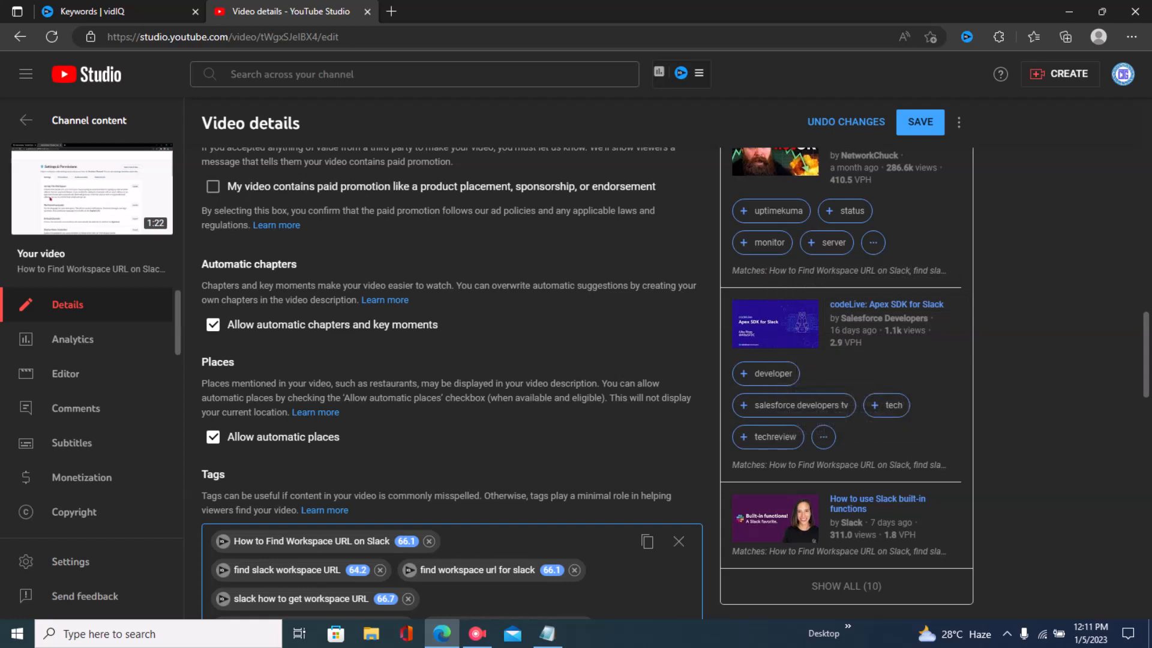
- Add the suggested developer tag from a competing video and remove it again
click(772, 374)
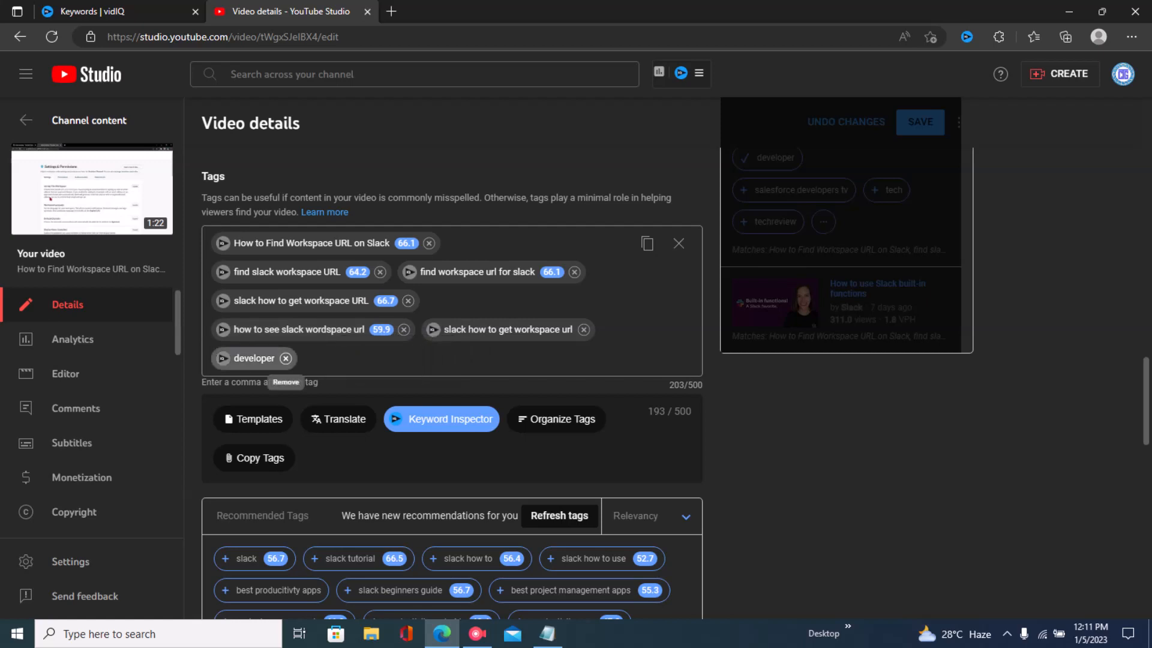
click(285, 358)
scroll(285, 359, up, 4)
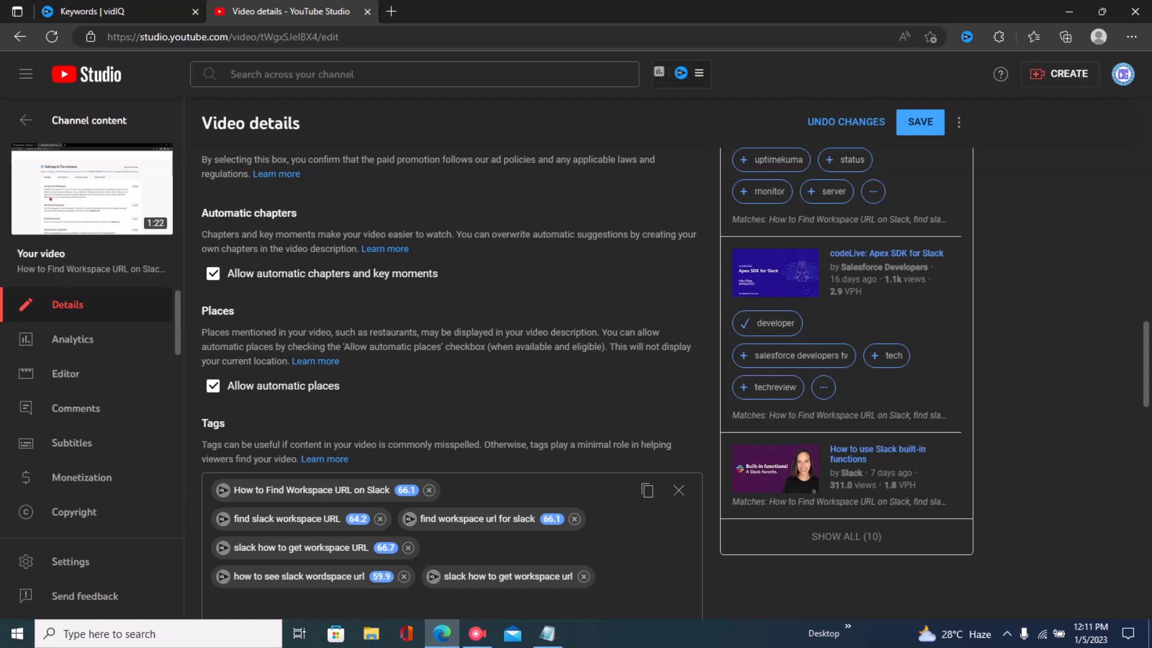
scroll(450, 384, up, 2)
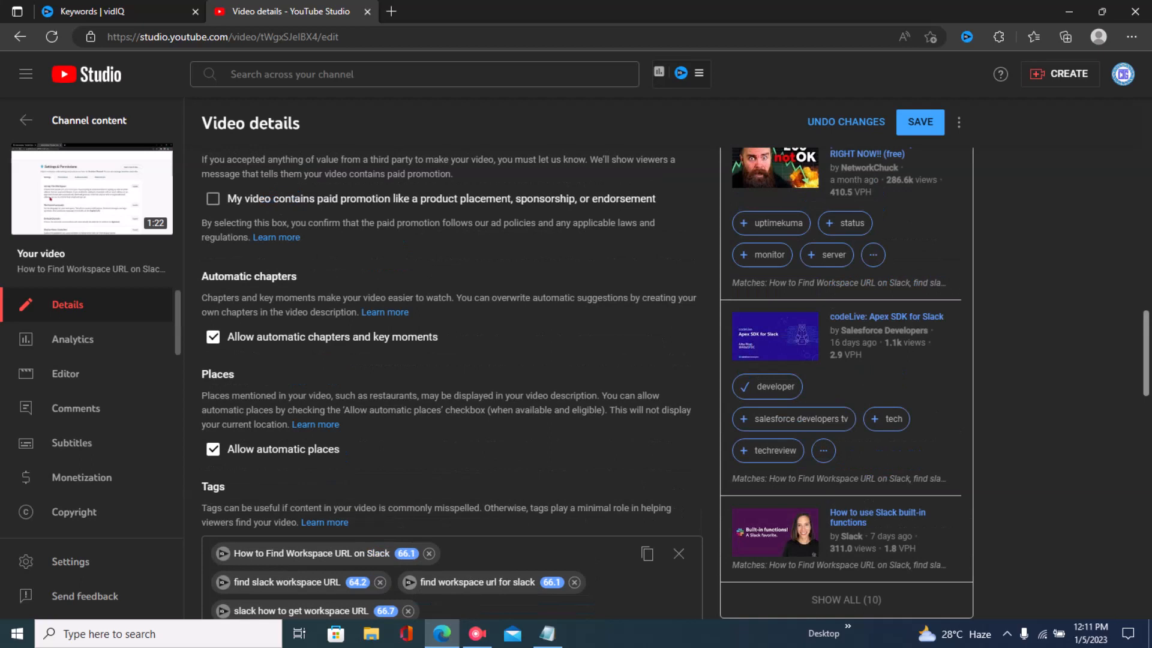
scroll(450, 383, down, 4)
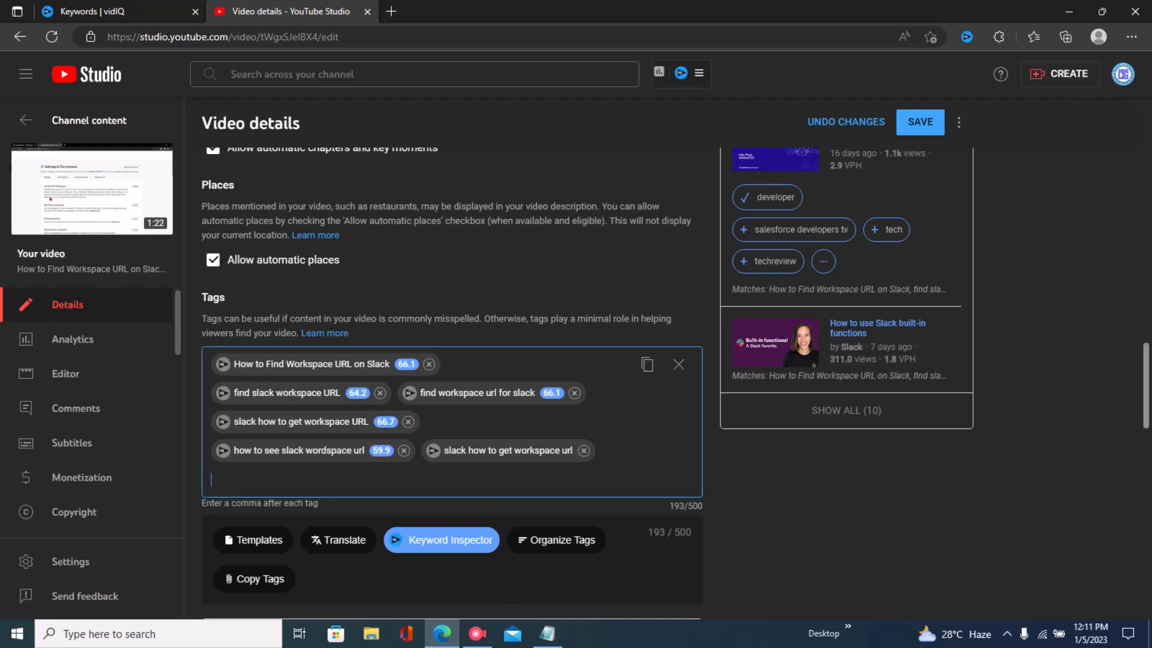
scroll(450, 384, down, 5)
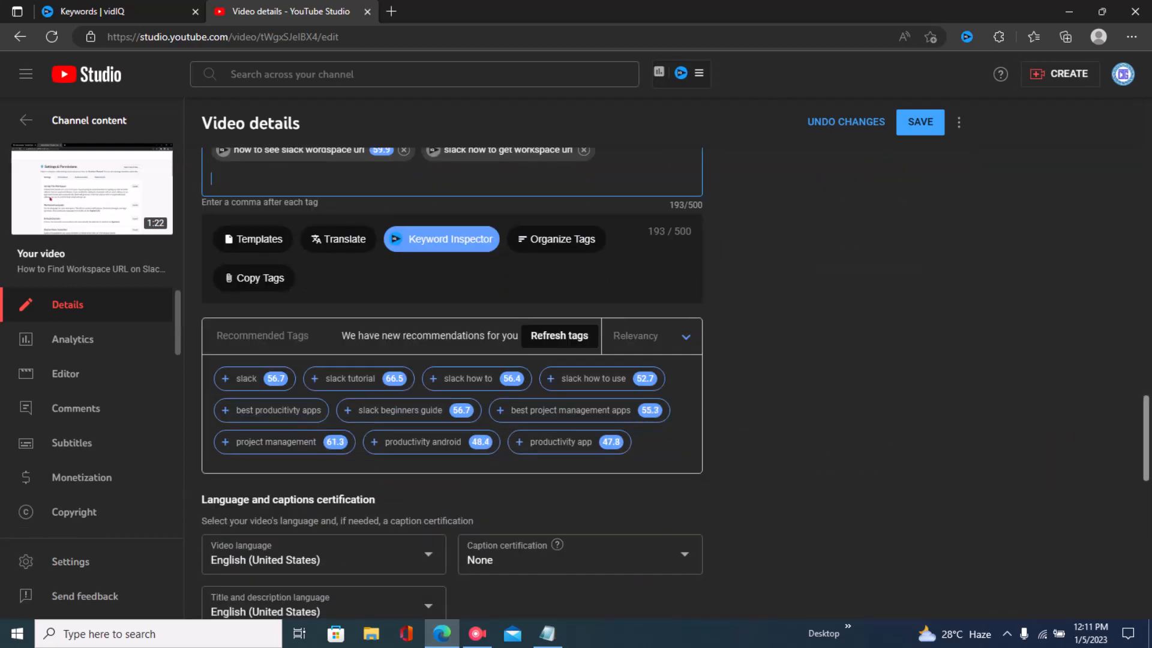
scroll(450, 384, up, 3)
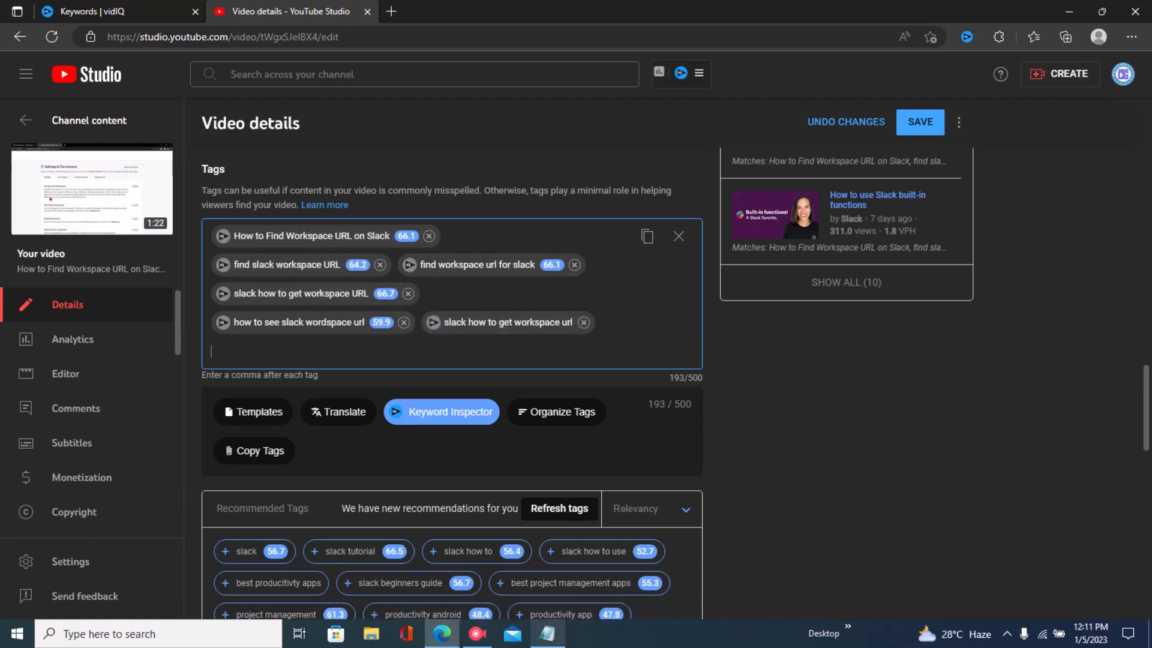
- Highlight the Do Tags Matter? point in the Notepad outline and return to the video details page
click(547, 633)
click(20, 338)
drag(19, 338, 213, 339)
click(214, 338)
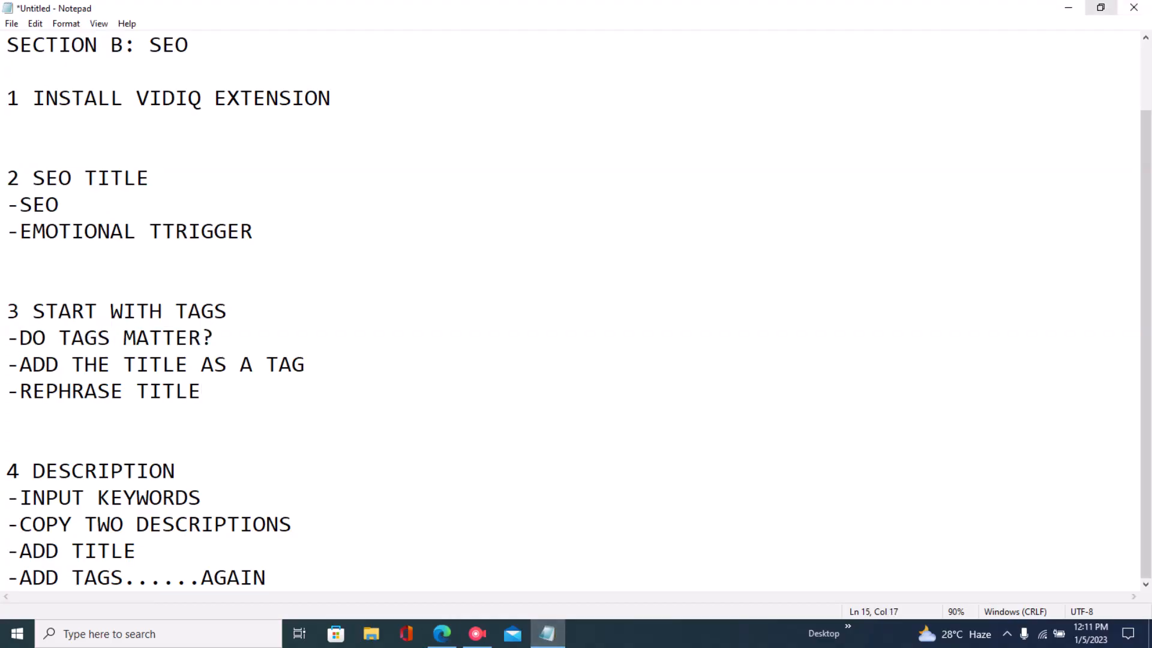
click(1068, 8)
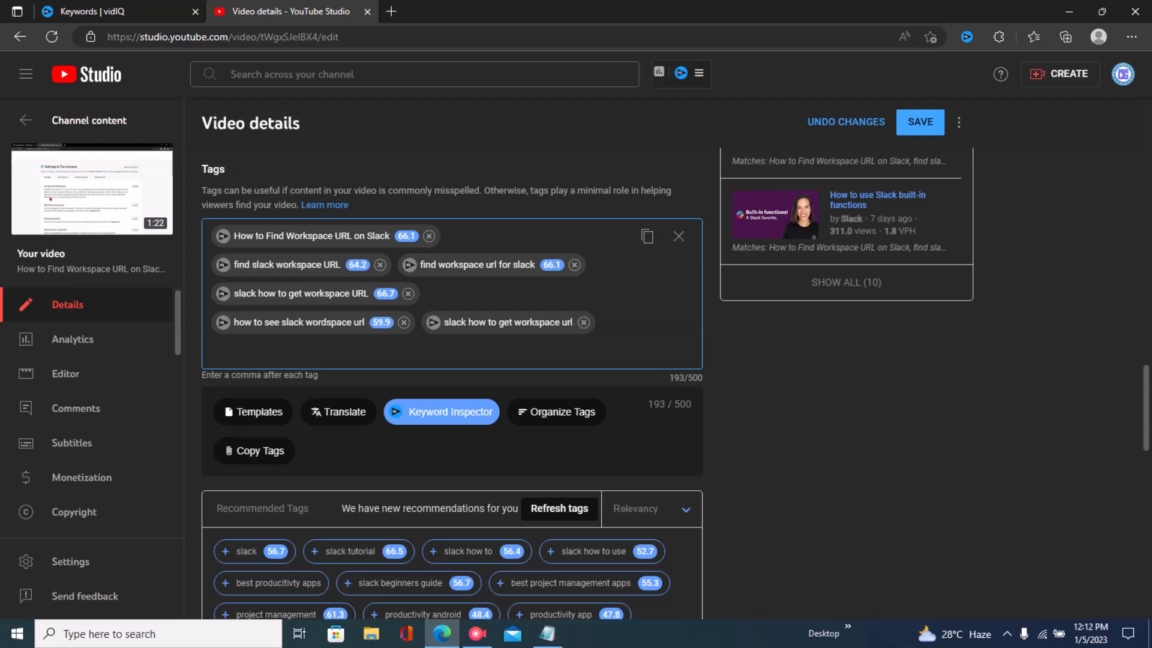
- Try to add another tag beginning with how to the tags field
drag(434, 190, 480, 190)
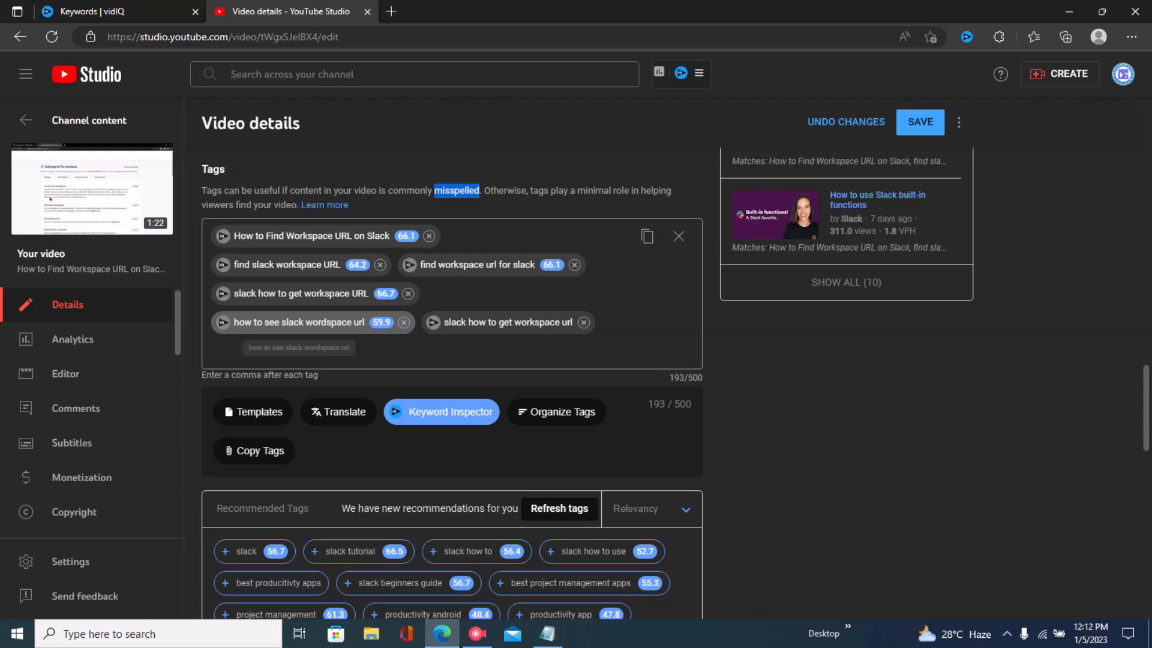
click(212, 351)
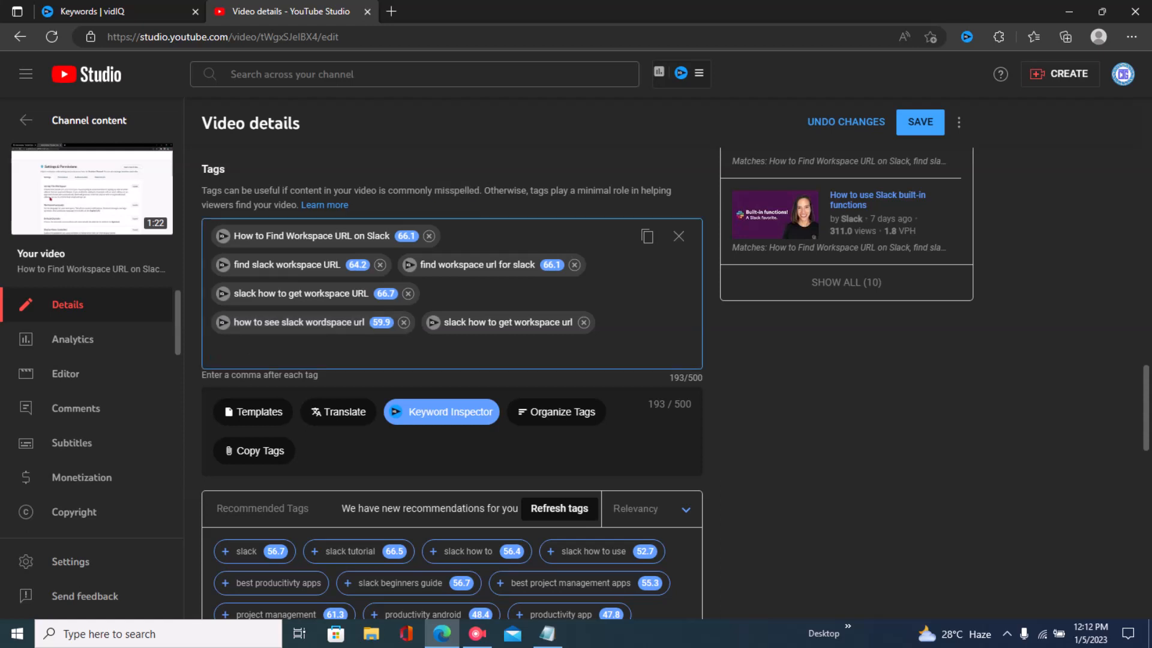
text(how tyo)
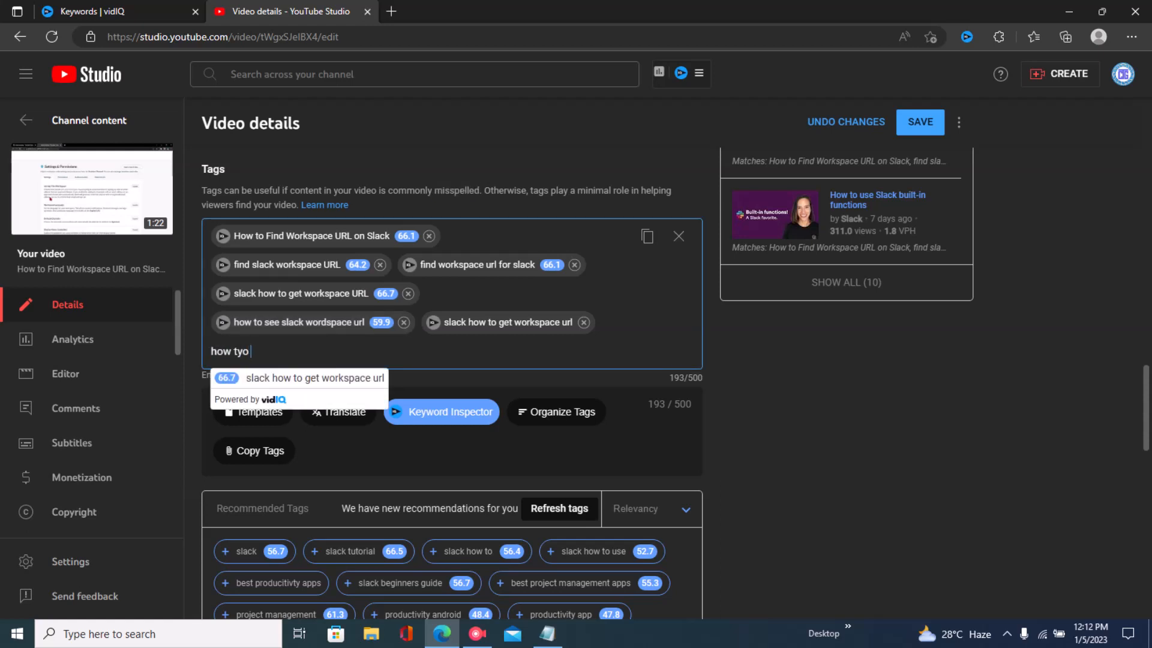
key(BackSpace)
key(BackSpace)
key(BackSpace)
key(BackSpace)
key(BackSpace)
key(BackSpace)
key(BackSpace)
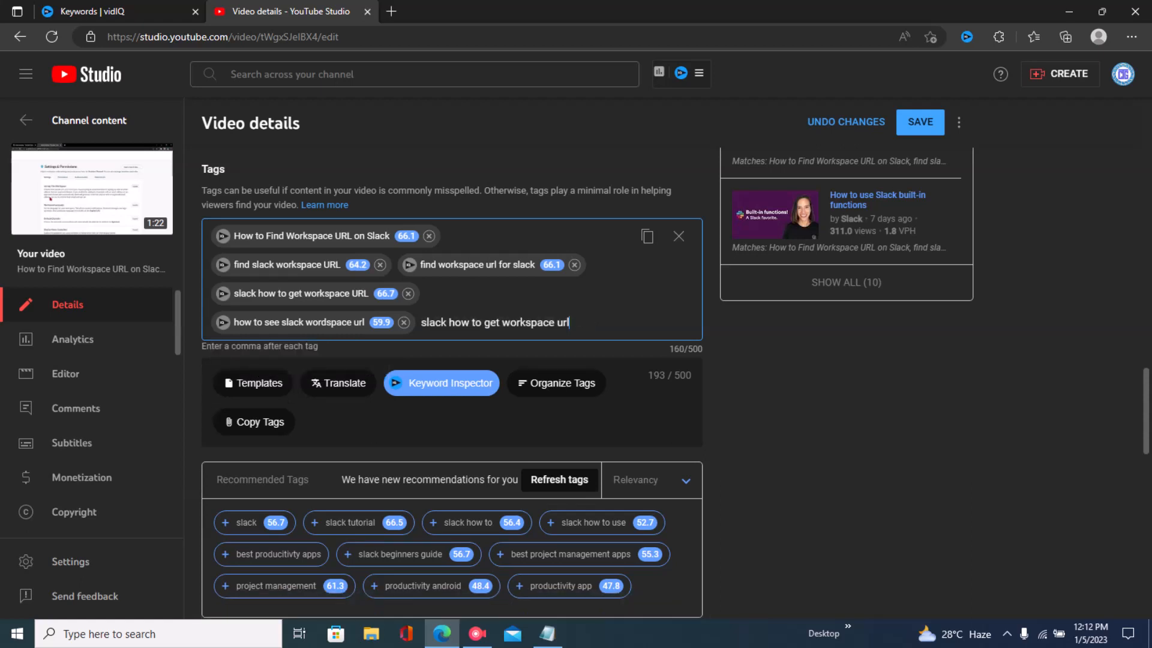
key(Return)
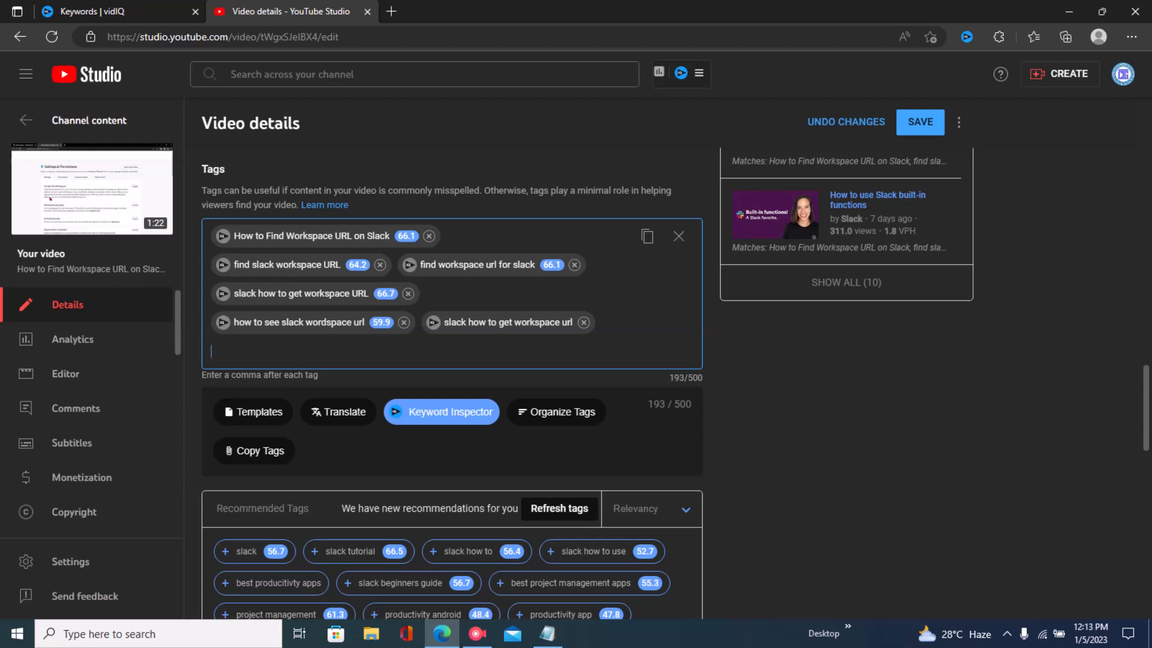
- Set the video location to United States
mouse_move(1146, 407)
mouse_down()
mouse_move(1146, 428)
mouse_move(1146, 396)
mouse_up()
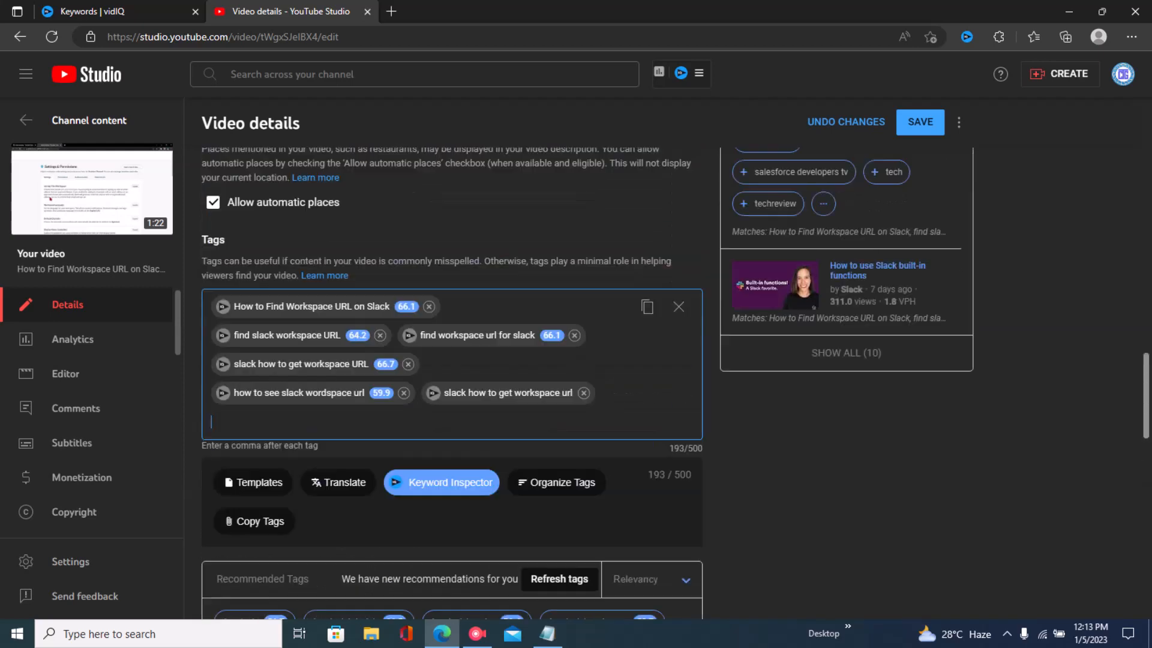
scroll(533, 390, down, 6)
click(534, 531)
text(united)
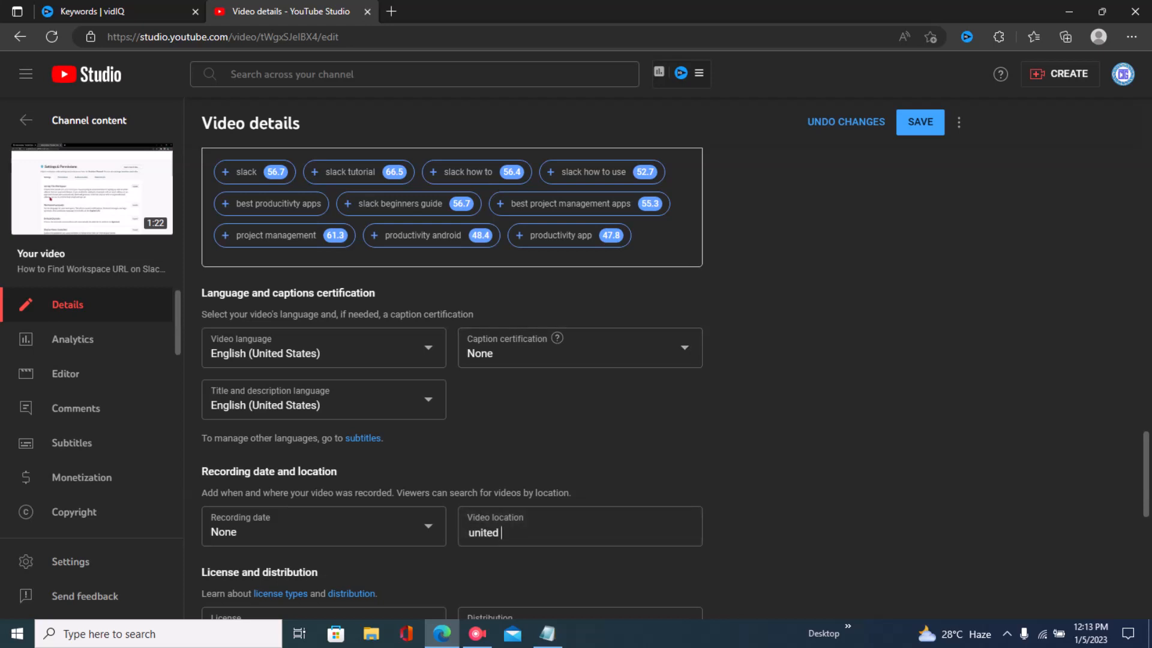
text( states)
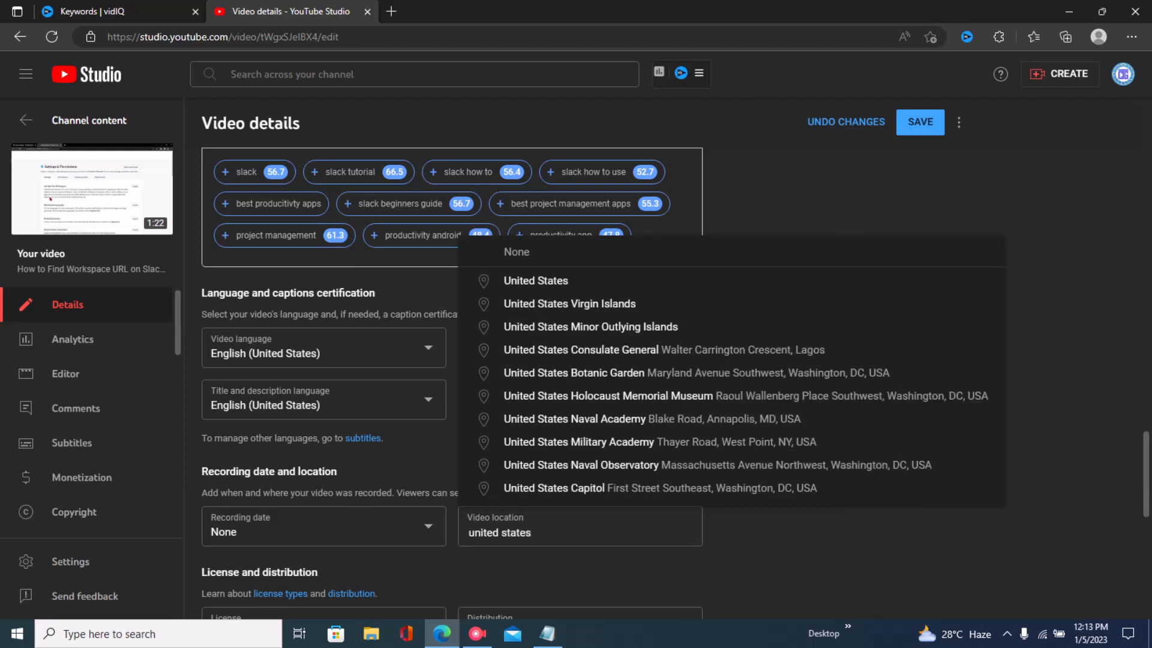
click(535, 281)
- Generate an AI description from the keywords how to find workspace url on slack, find workspace url for slack and find slack workspace url
scroll(675, 382, up, 20)
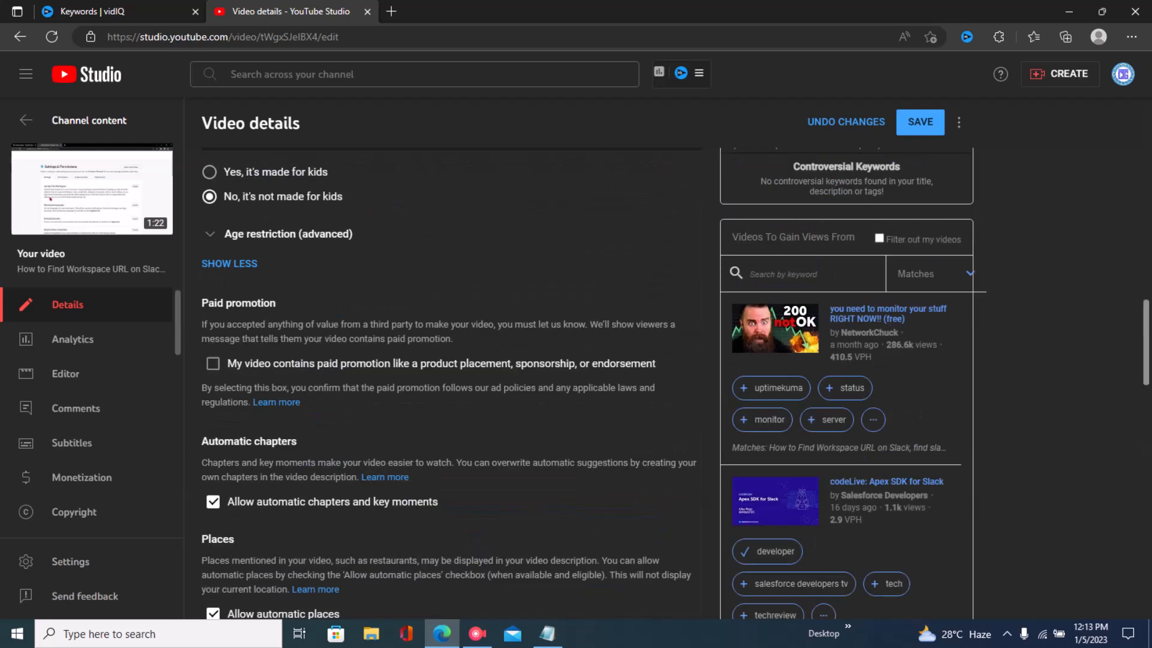
scroll(676, 358, up, 5)
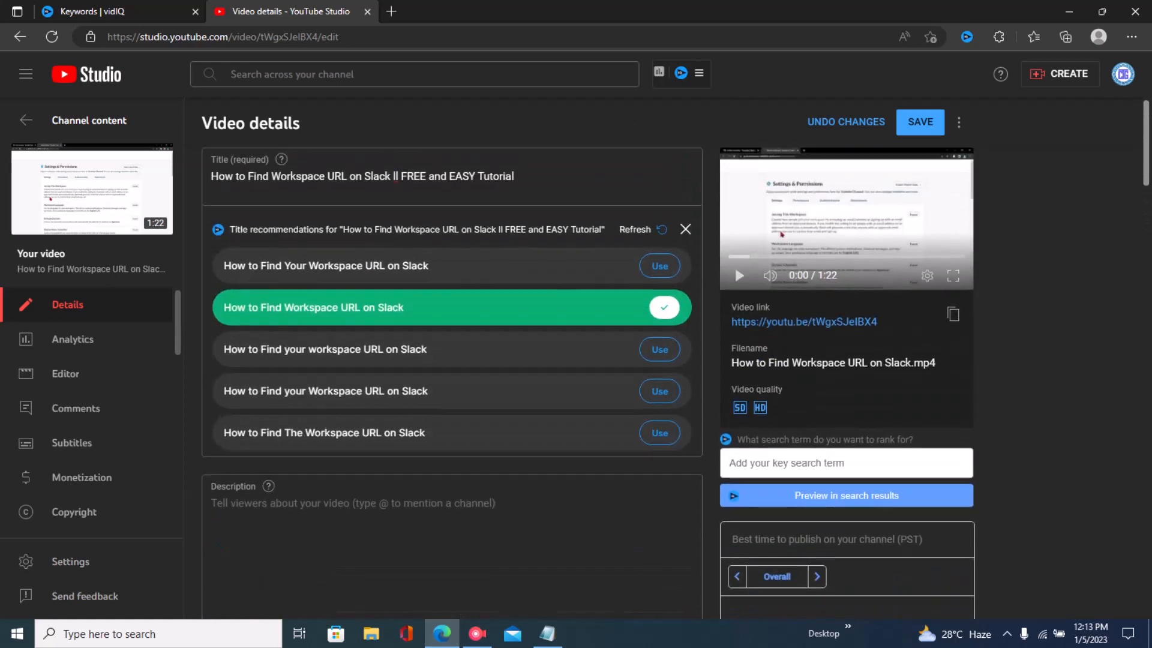
scroll(588, 372, down, 3)
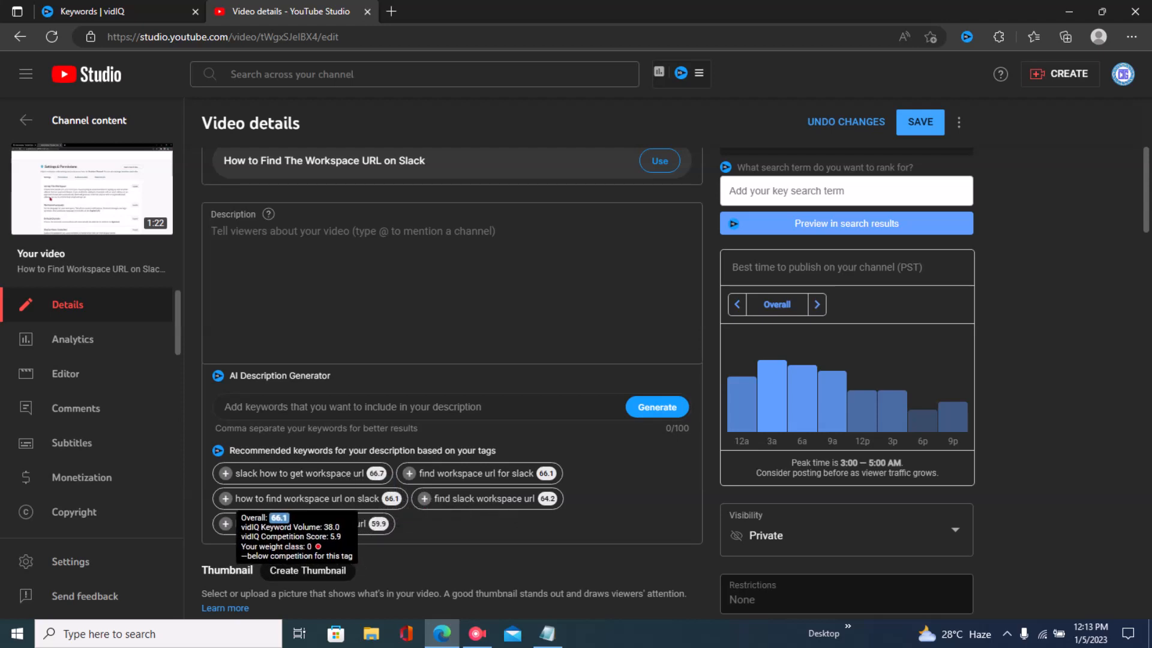
click(226, 498)
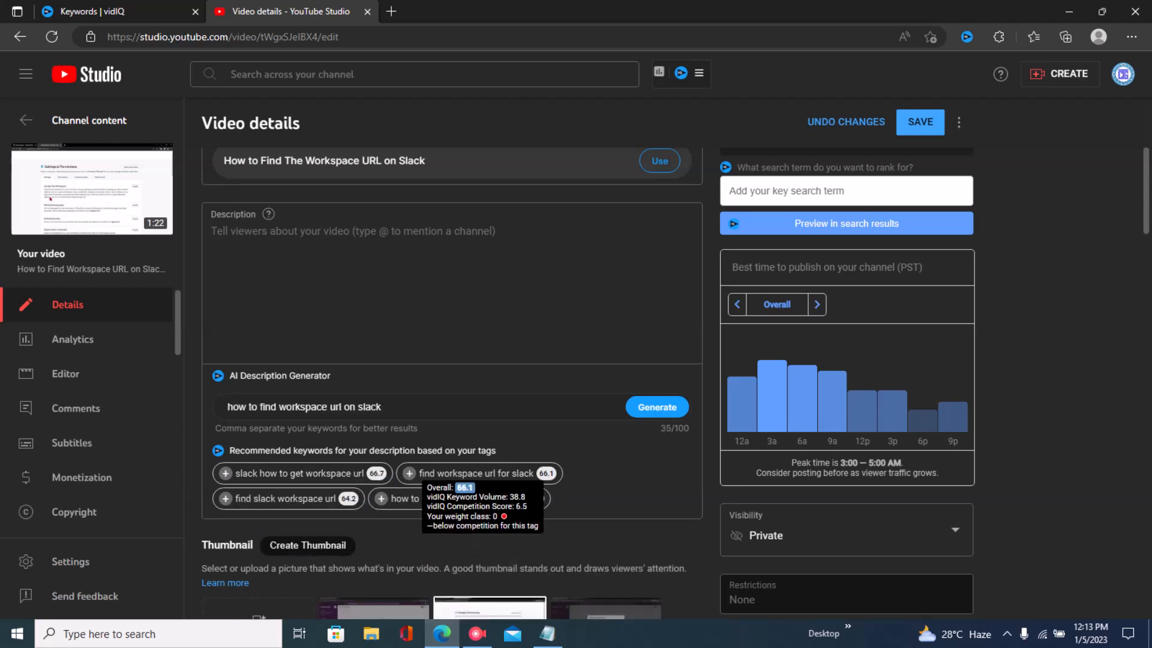
click(409, 473)
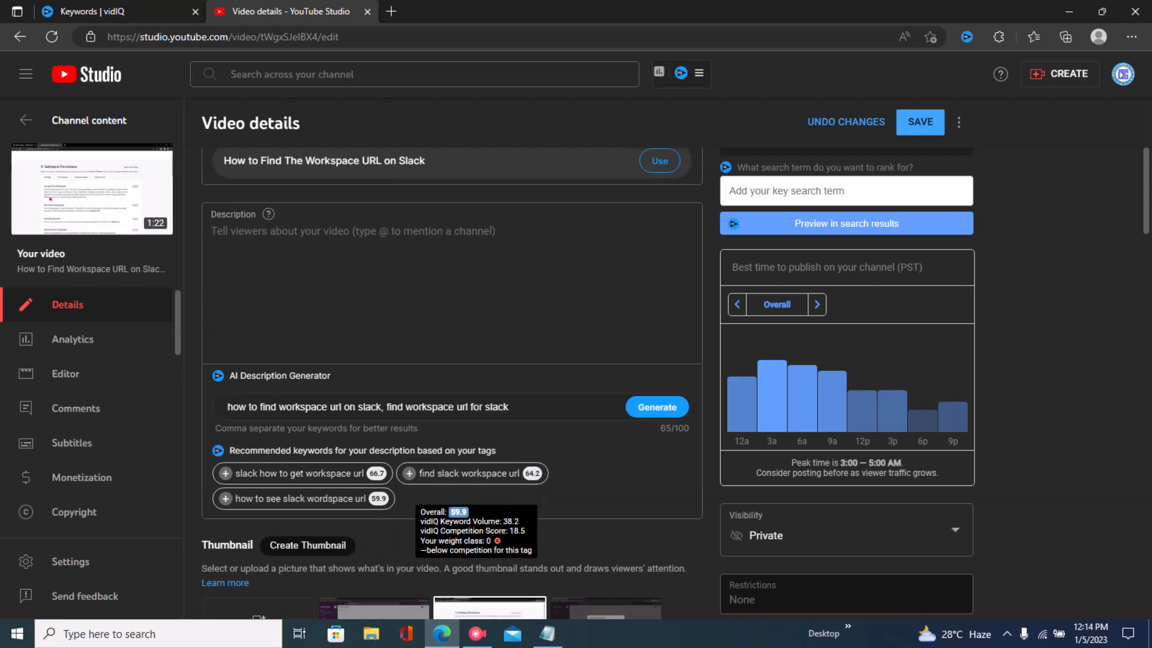
click(409, 473)
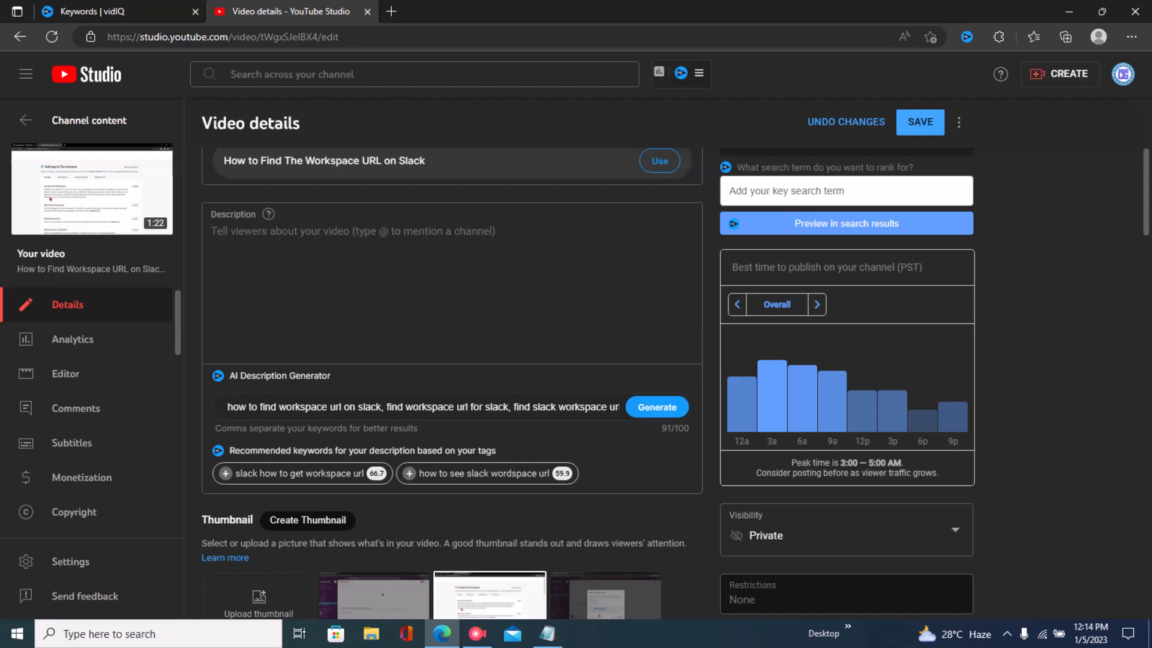
click(657, 407)
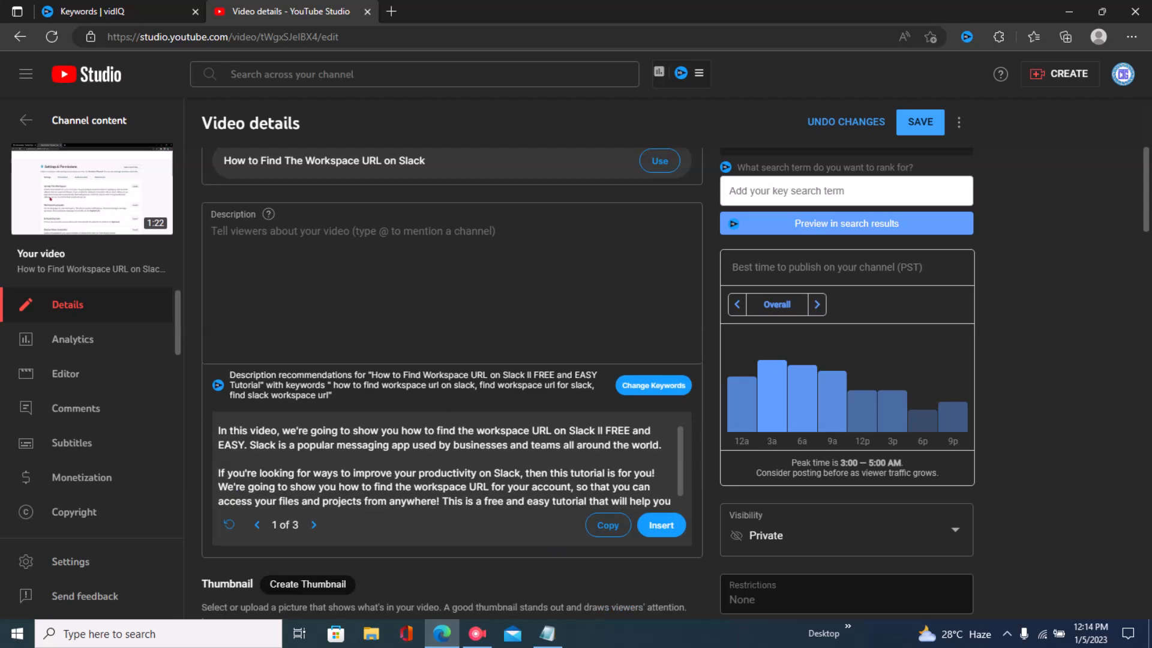
- Browse the generated description options and insert the second one into the description
click(661, 525)
click(314, 525)
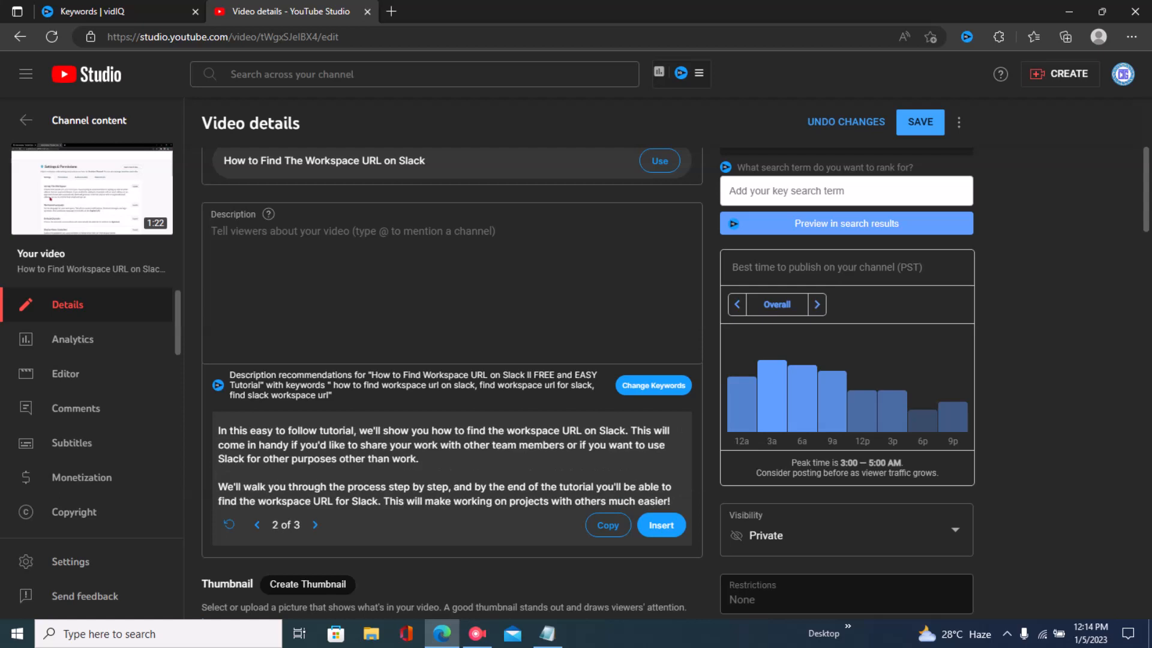
click(315, 524)
click(315, 525)
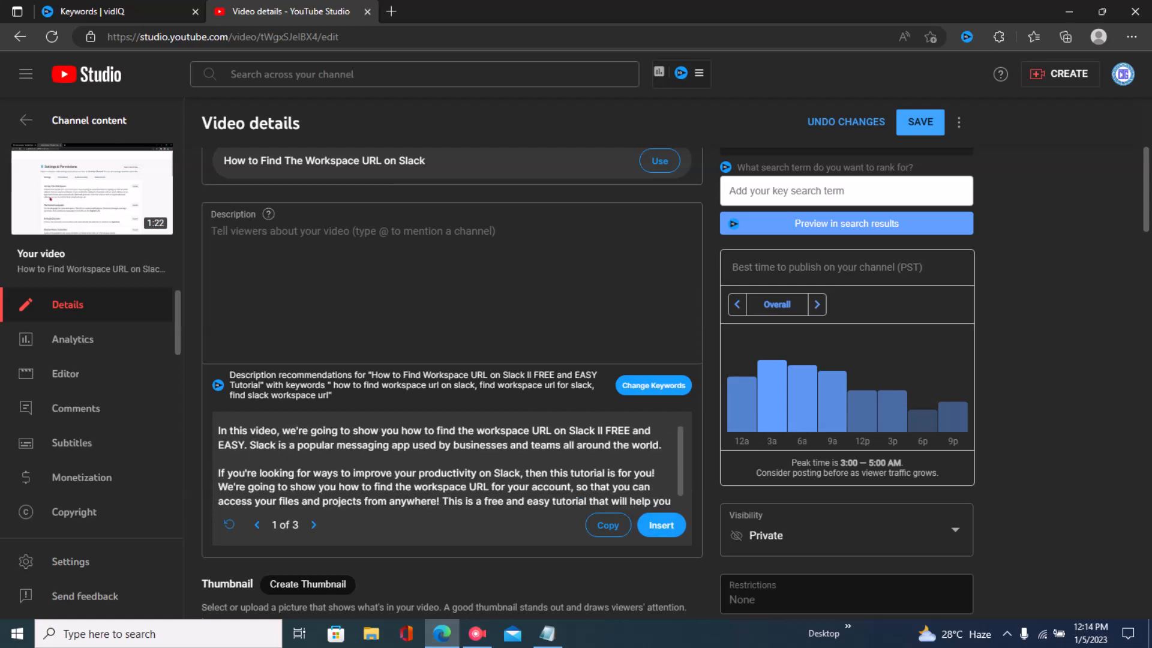
click(314, 525)
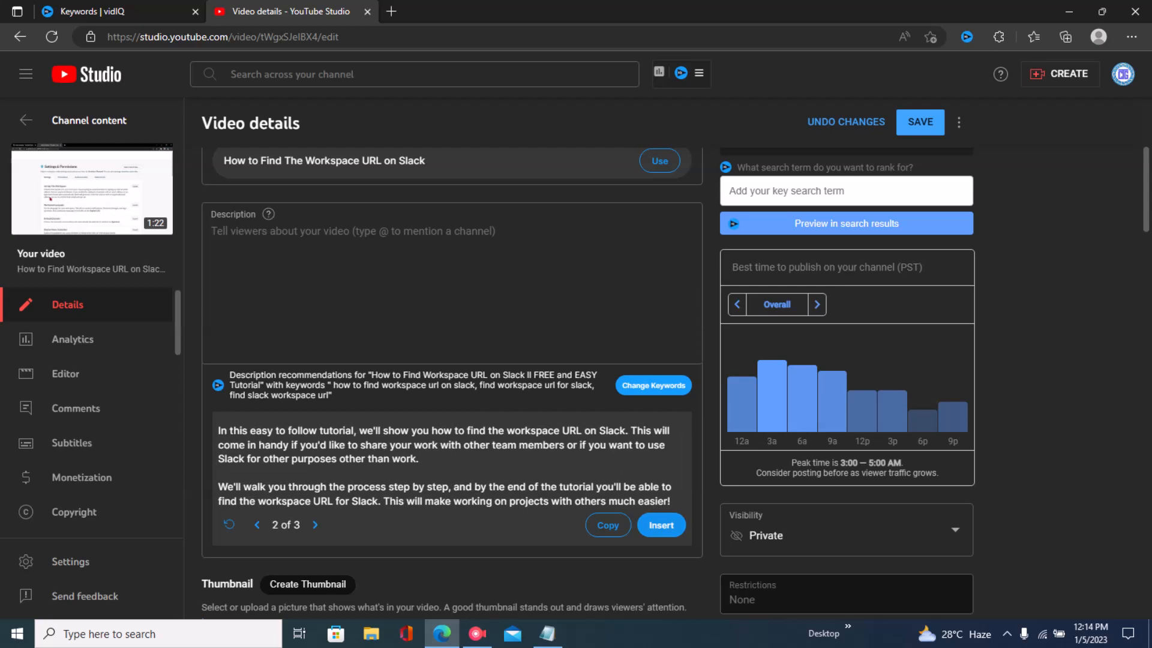
click(661, 525)
- Join the description's two paragraphs into a single paragraph
click(212, 283)
key(BackSpace)
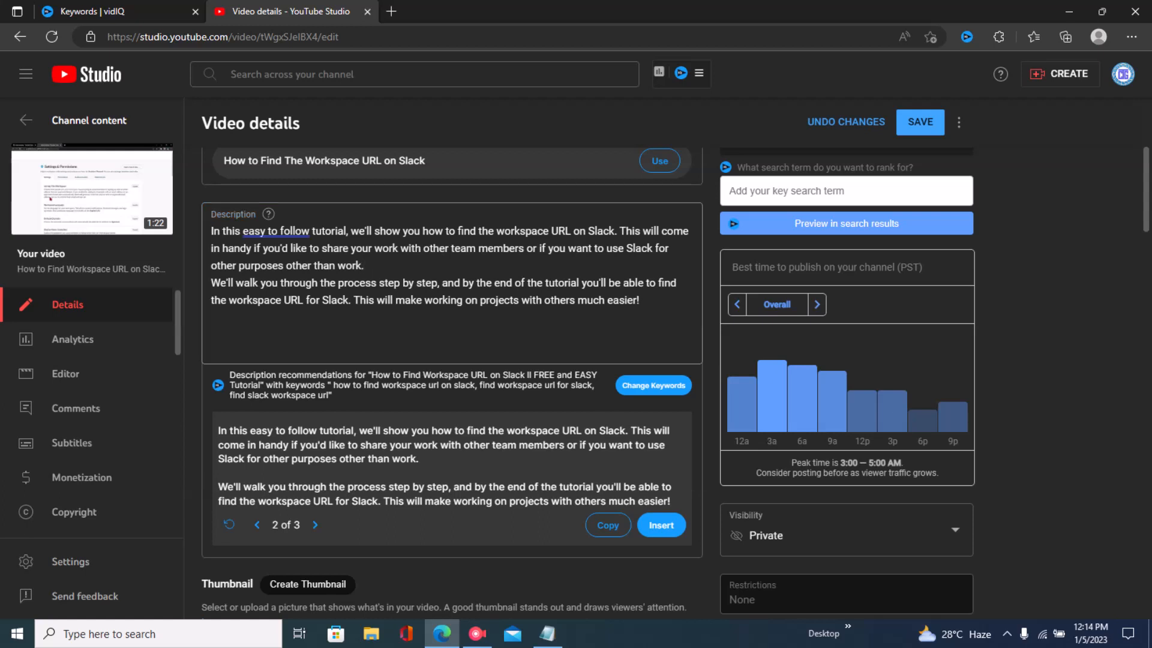
click(212, 283)
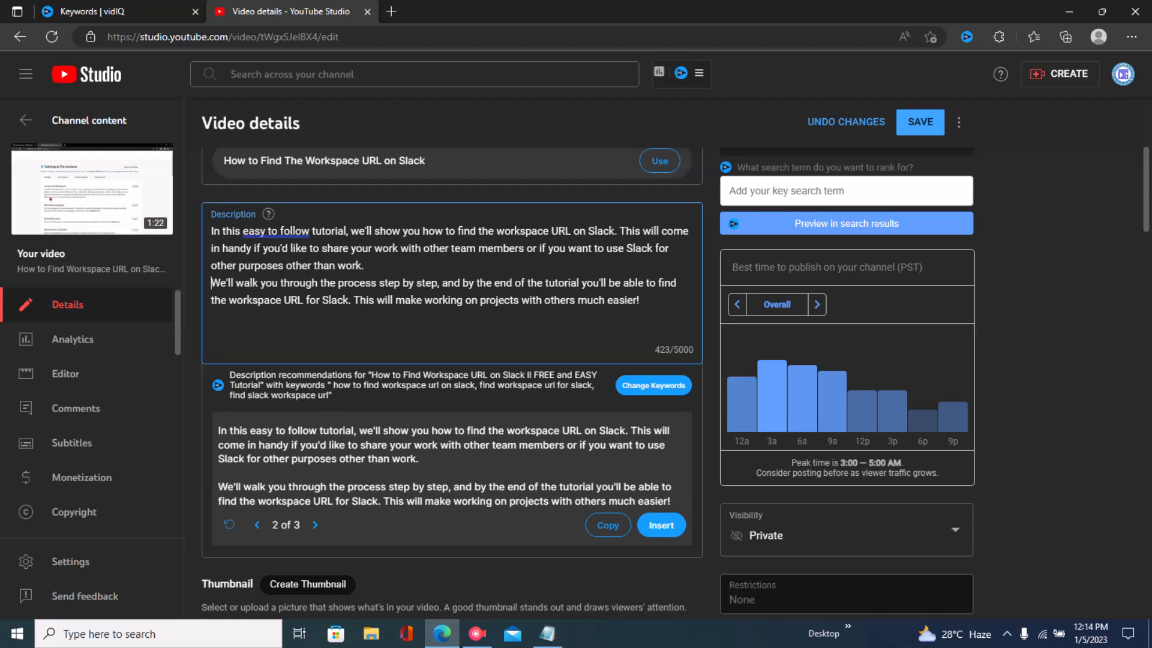
key(BackSpace)
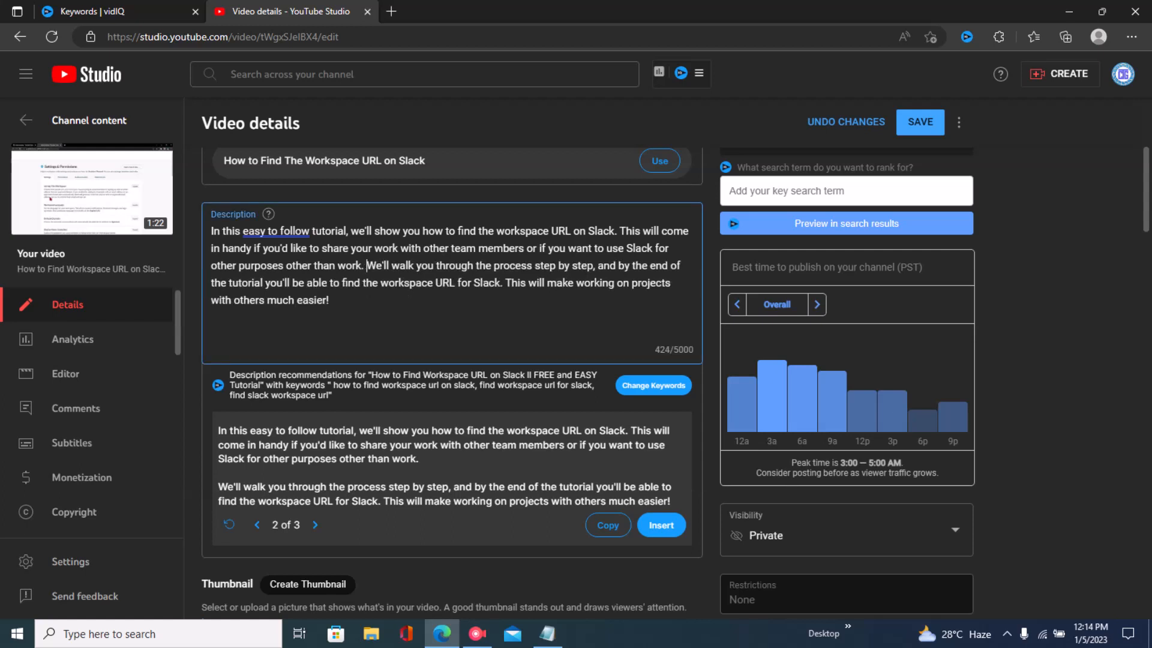
- Highlight the phrase How to Find Workspace URL on Slack in the video title
scroll(450, 384, up, 5)
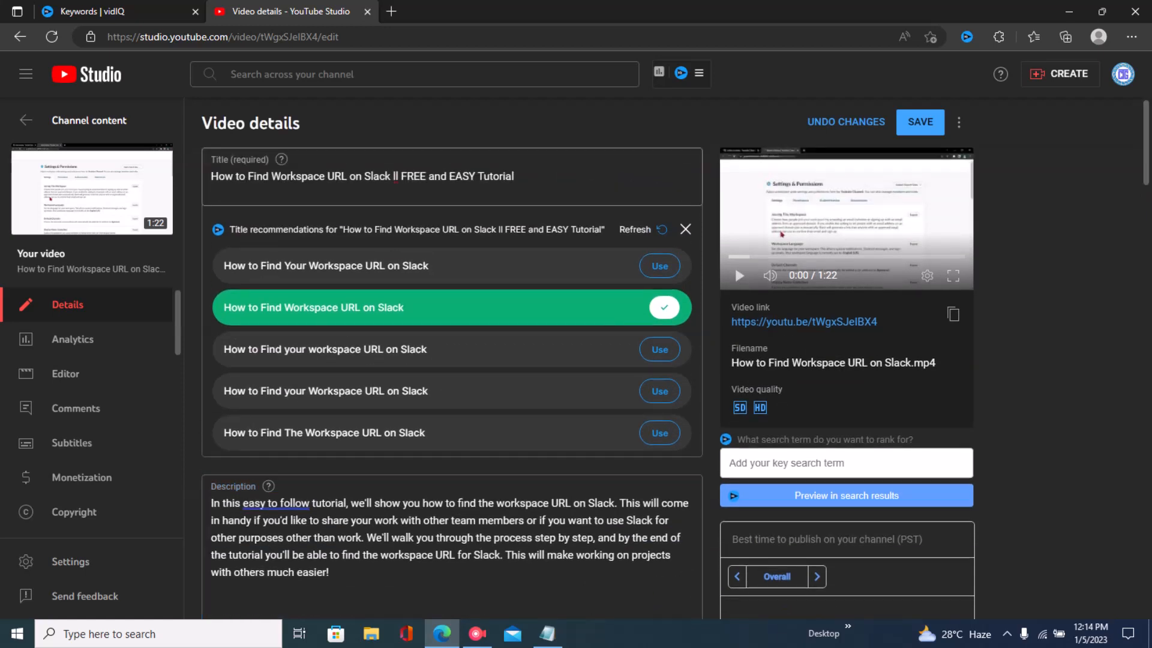
drag(210, 175, 391, 176)
key(ctrl+c)
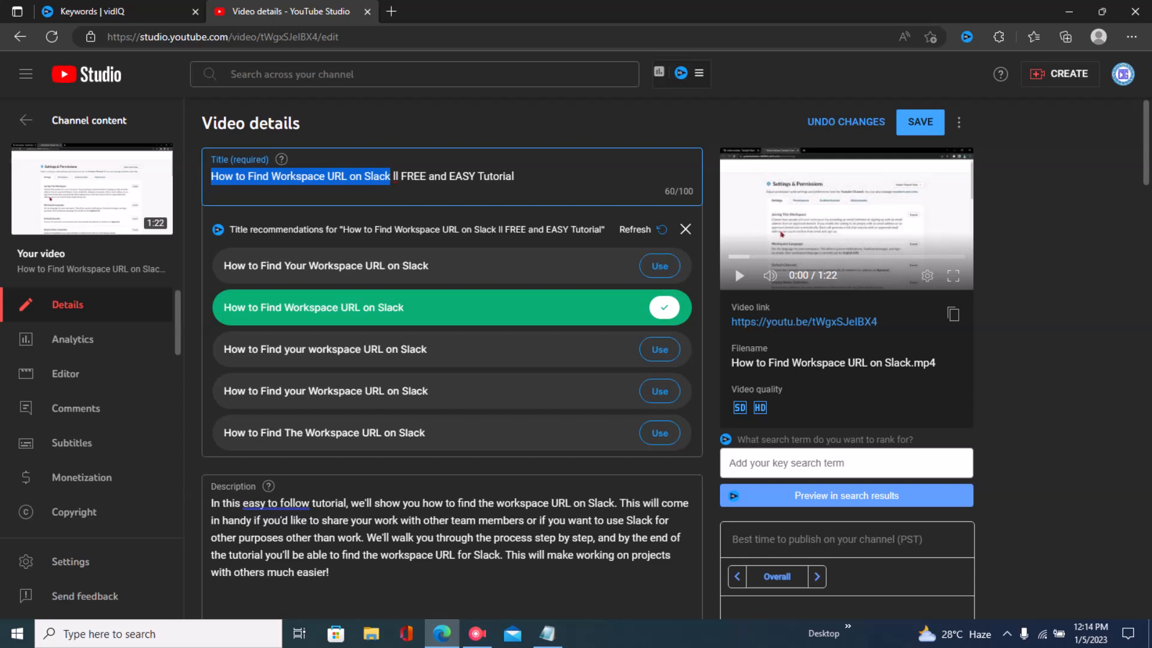
click(1053, 179)
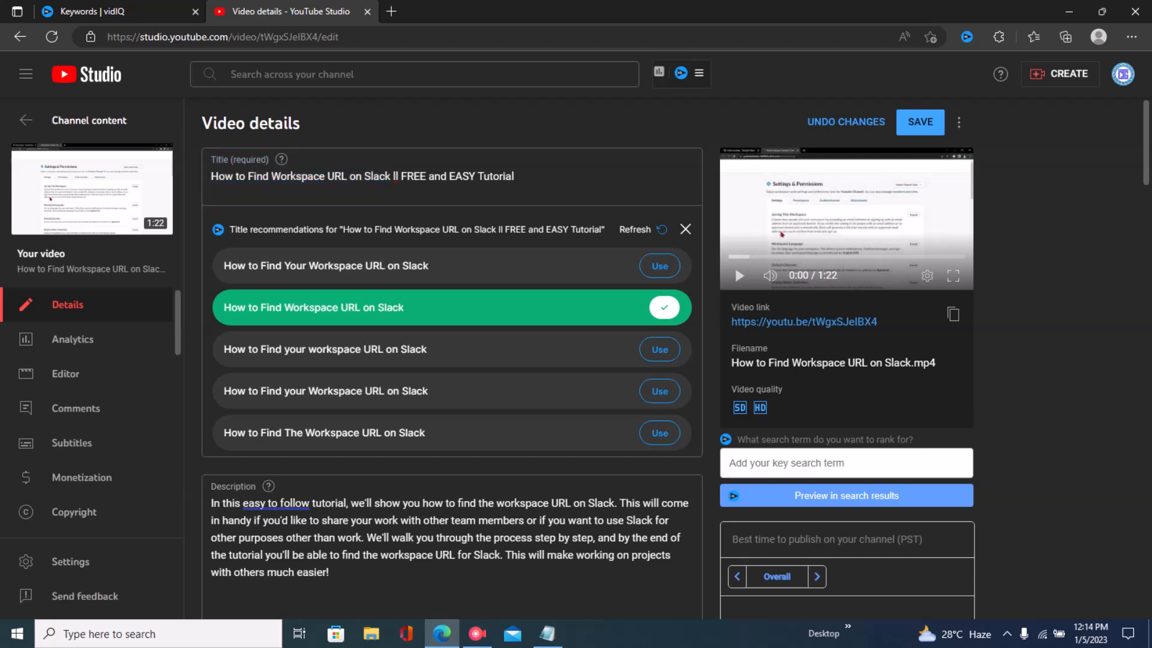
drag(1146, 144, 1146, 192)
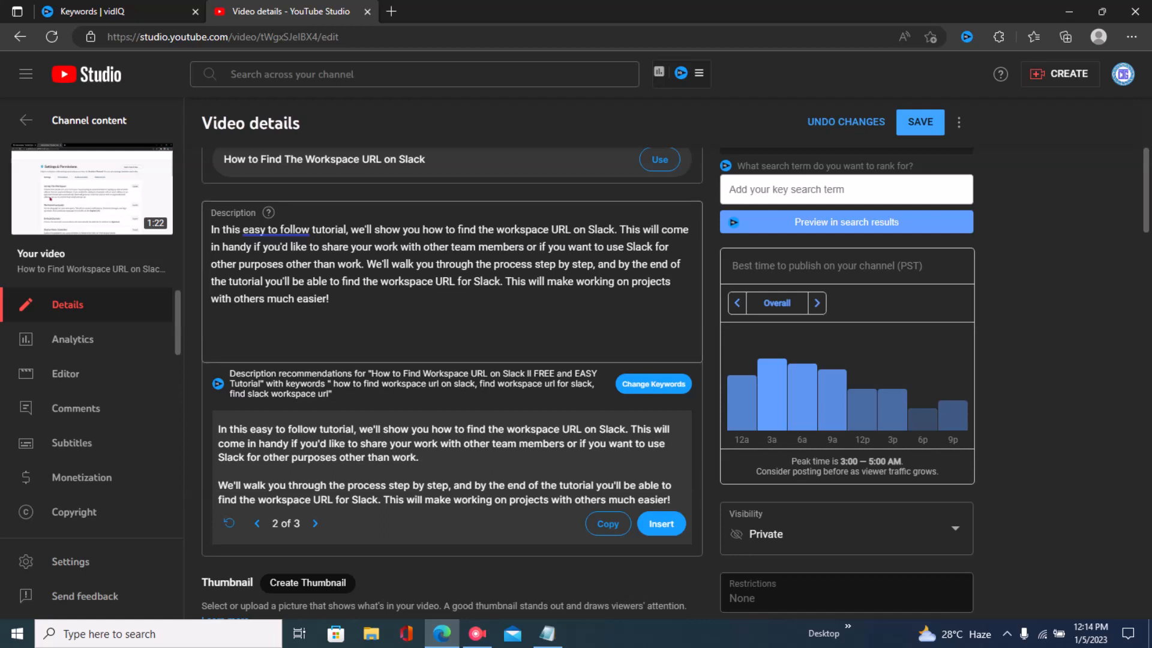
- Add How to Find Workspace URL on Slack as the description's opening sentence and after the words tutorial on
click(211, 230)
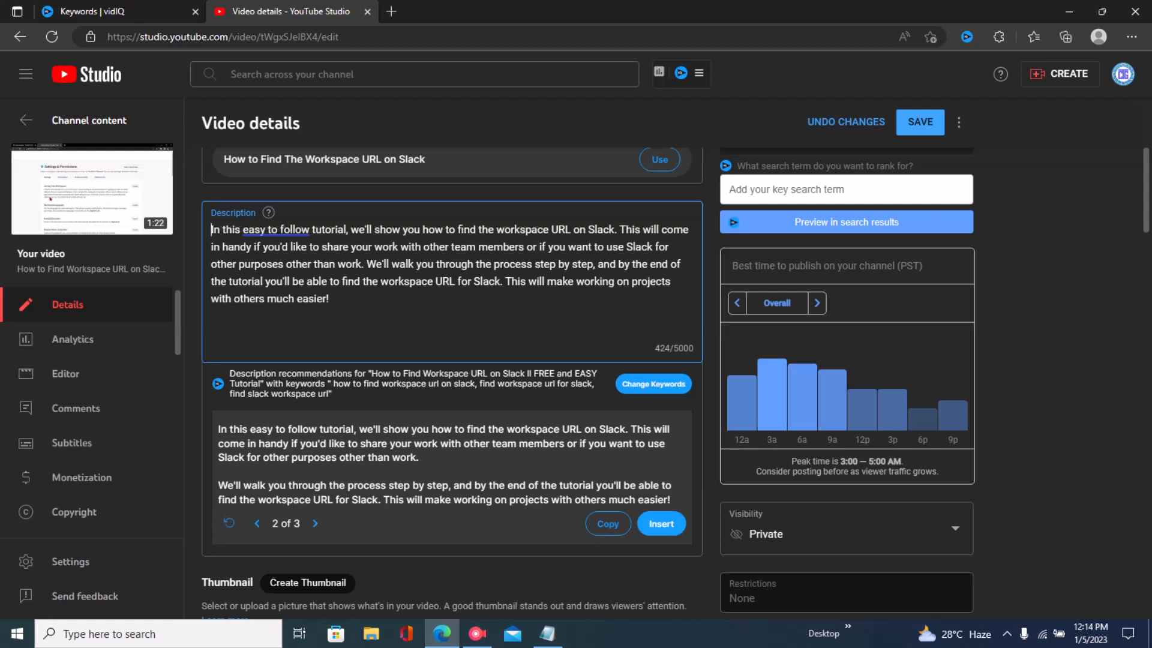
key(ctrl+v)
text(.)
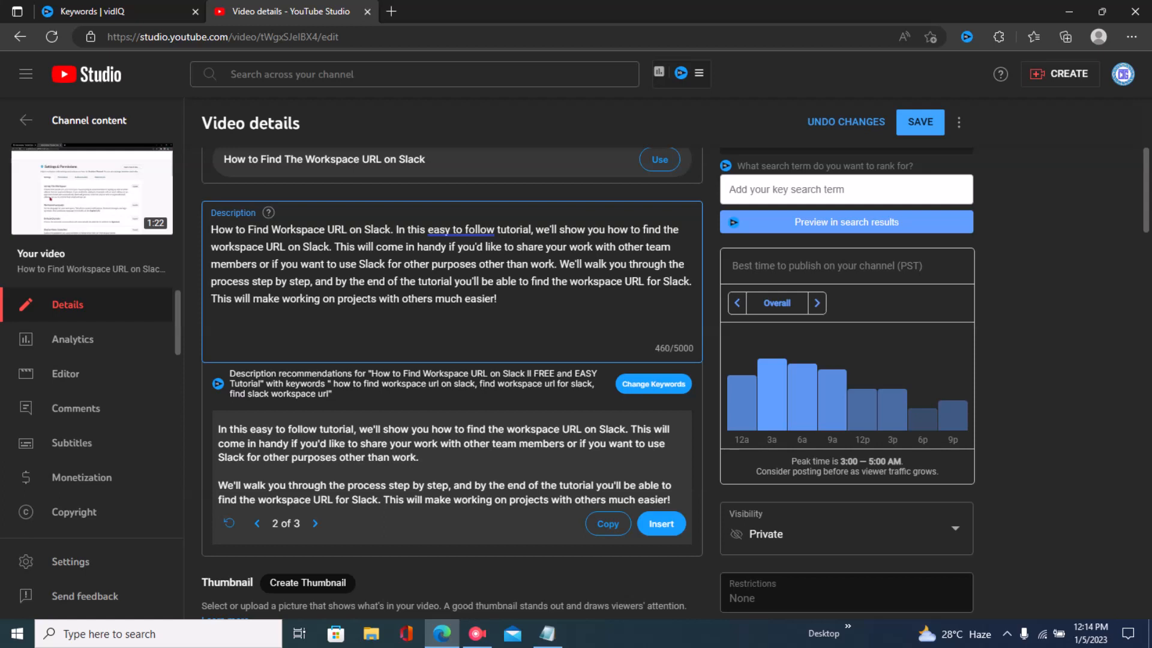
click(530, 230)
text(on)
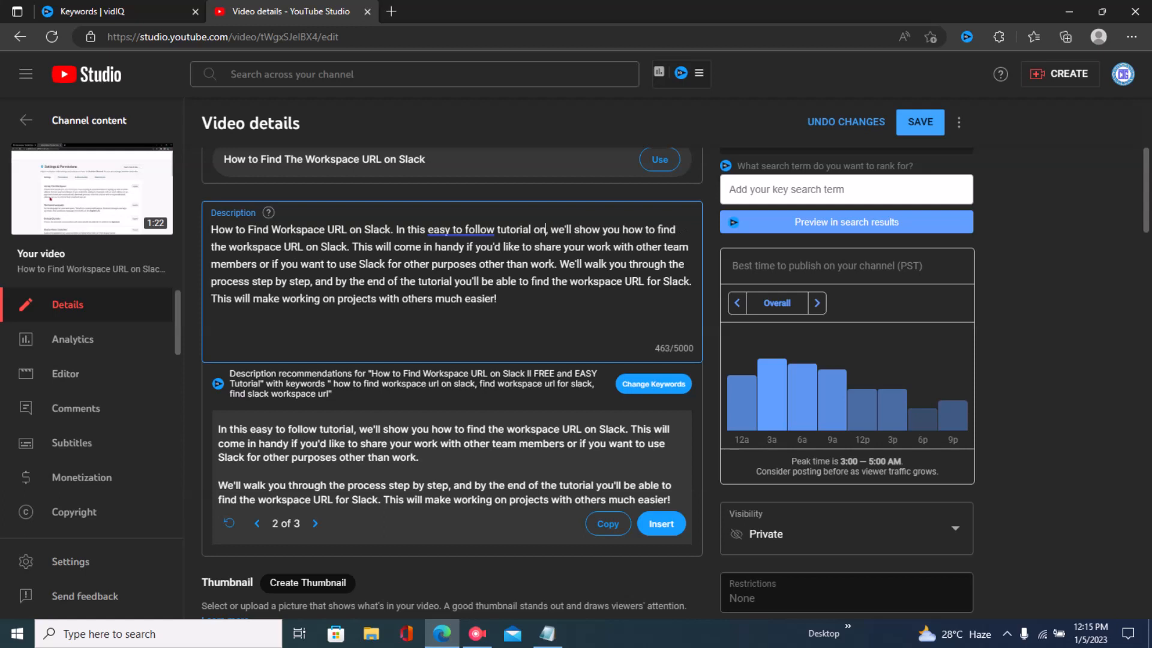
key(ctrl+v)
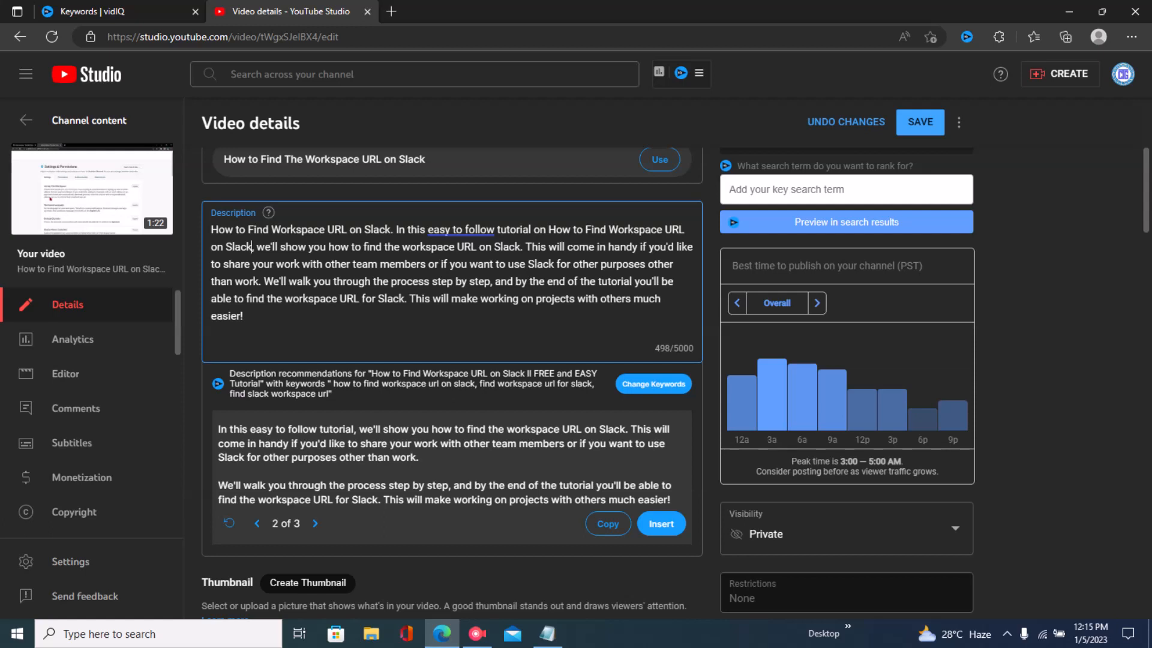
- Append How to Find Workspace URL on Slack as a separate final line of the description
click(243, 317)
key(Return)
key(Return)
text(How to Find Workspace URL on Slack)
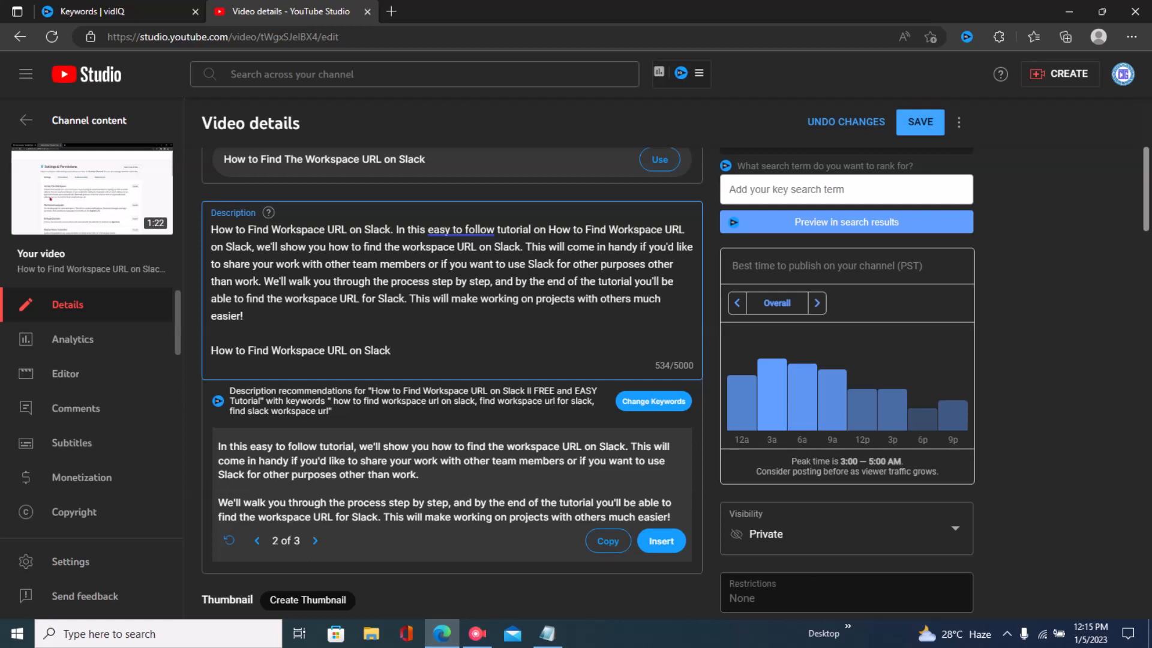
- Scroll through the video details page to review the title, description and lower settings
scroll(576, 360, down, 1)
scroll(452, 360, down, 3)
scroll(452, 360, up, 4)
scroll(452, 360, up, 4)
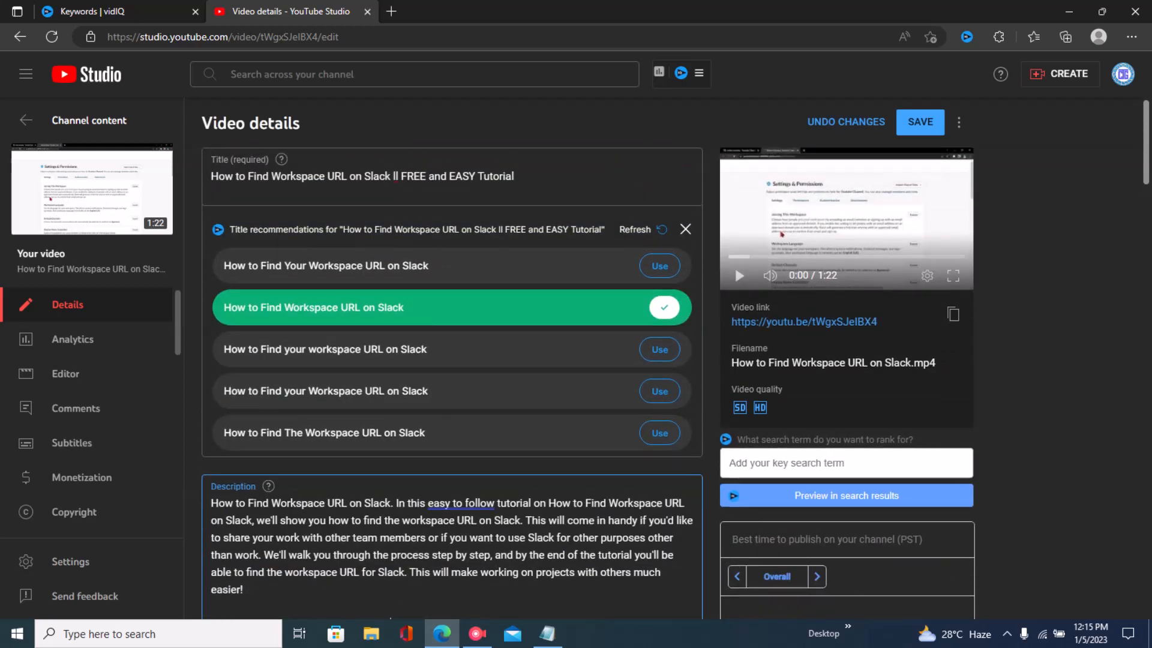
scroll(452, 384, down, 2)
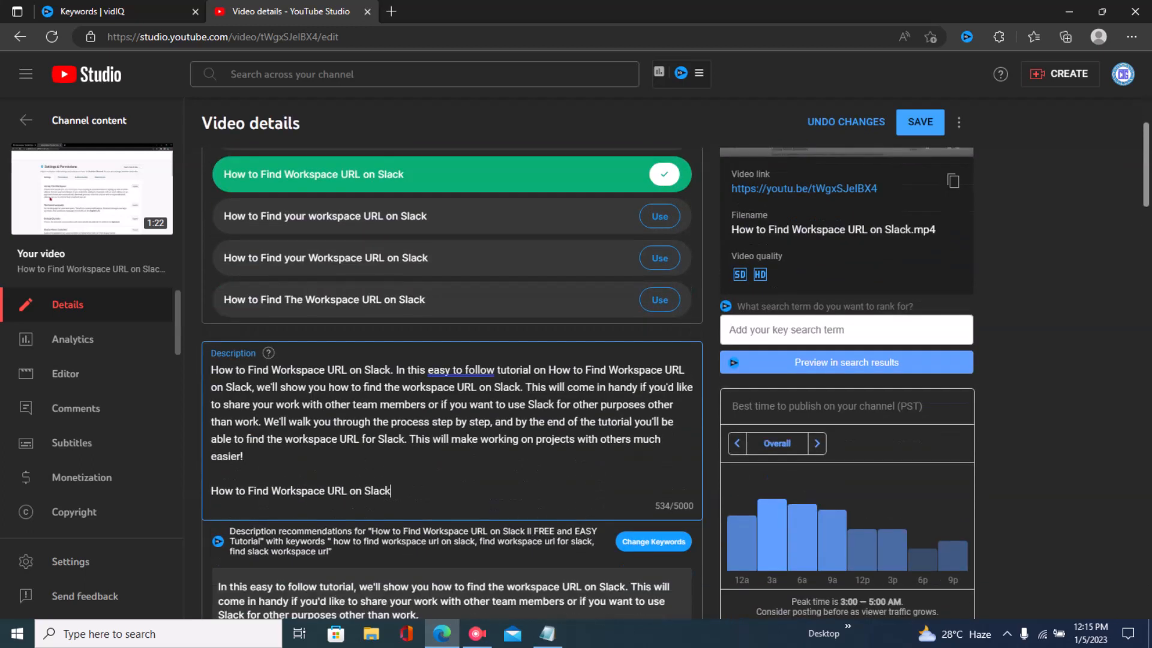
scroll(453, 384, down, 9)
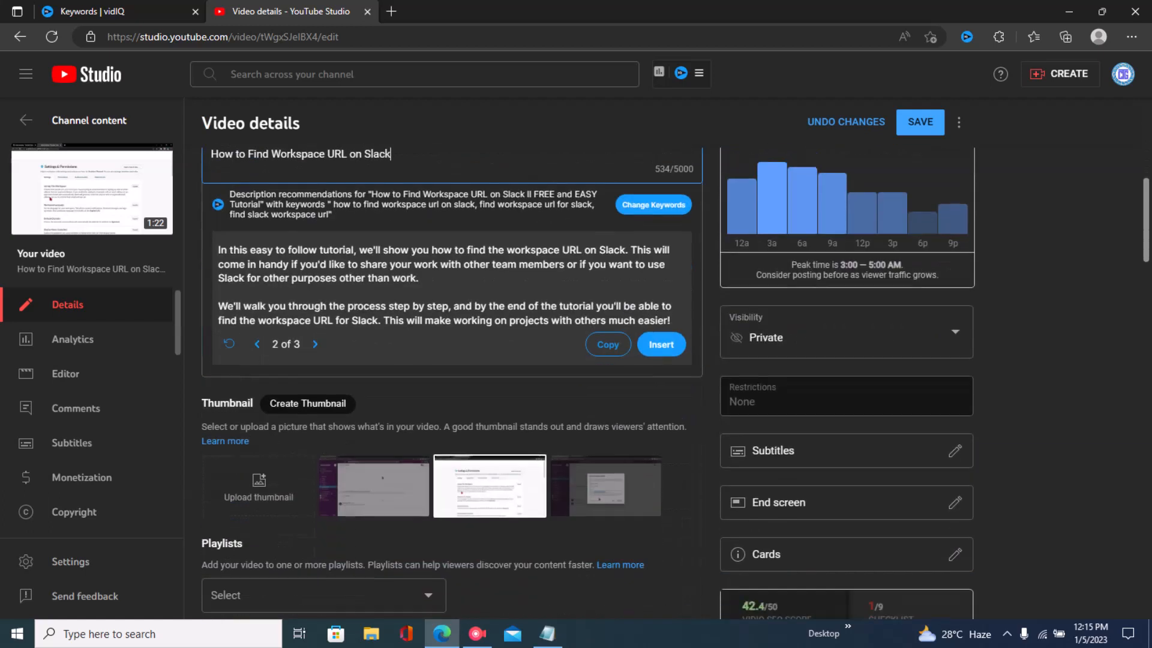
scroll(453, 384, down, 1)
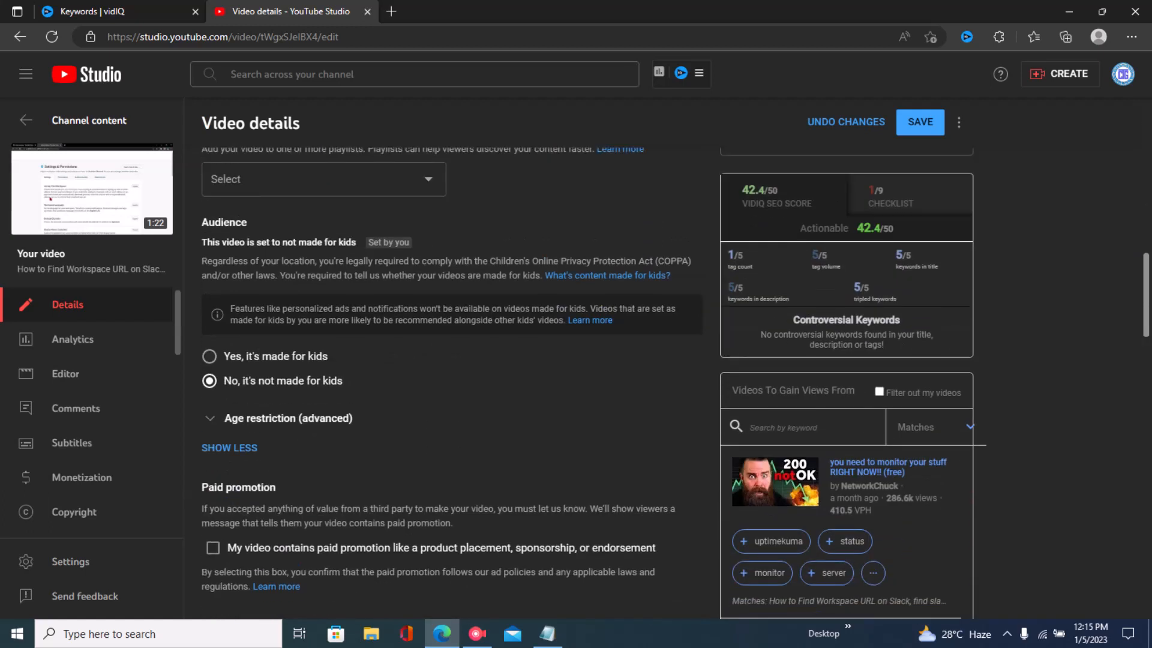
scroll(452, 384, up, 1)
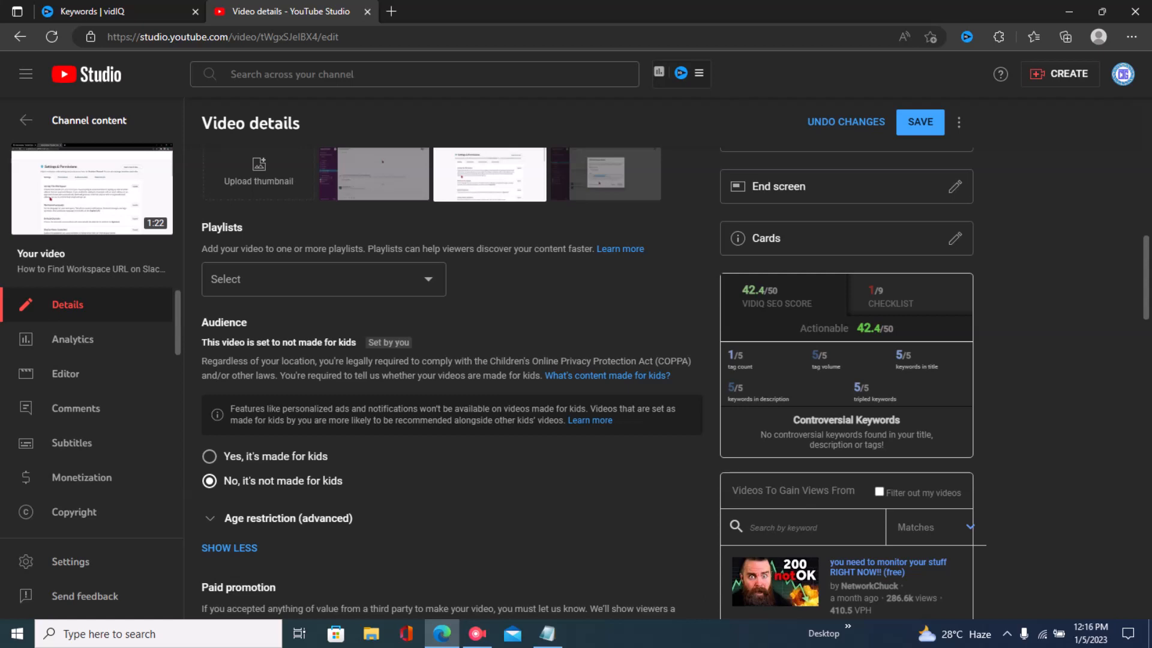
- Highlight the vidIQ SEO score metrics for tag volume, keywords in title, tripled keywords and keywords in description
drag(812, 355, 827, 355)
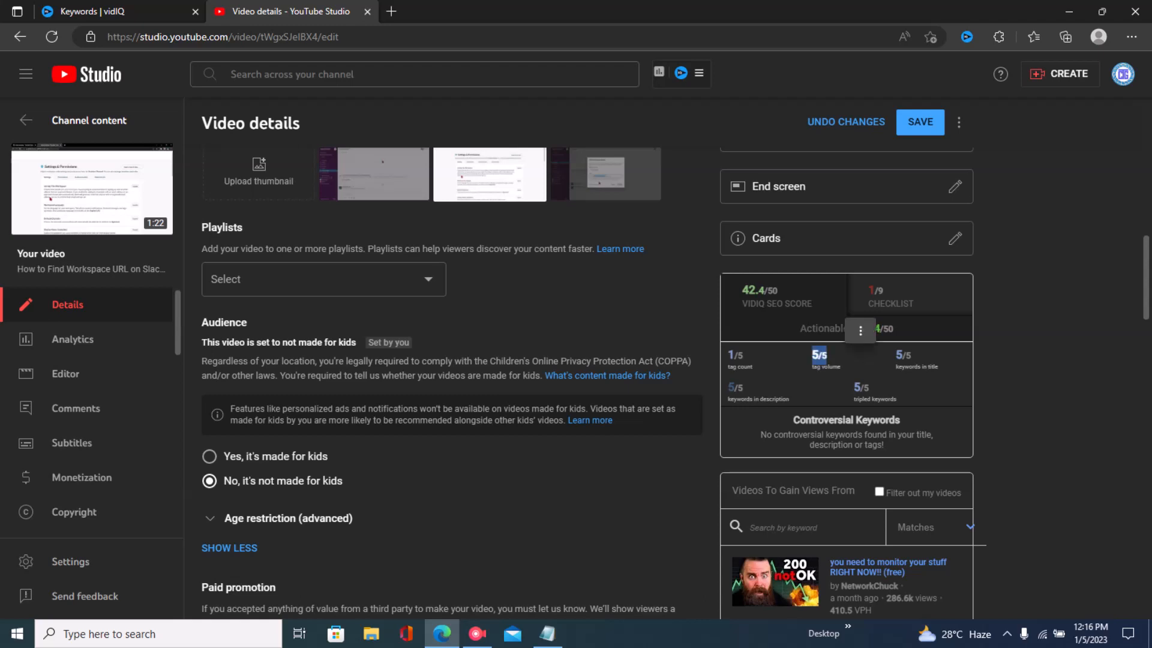
click(836, 355)
drag(895, 355, 911, 355)
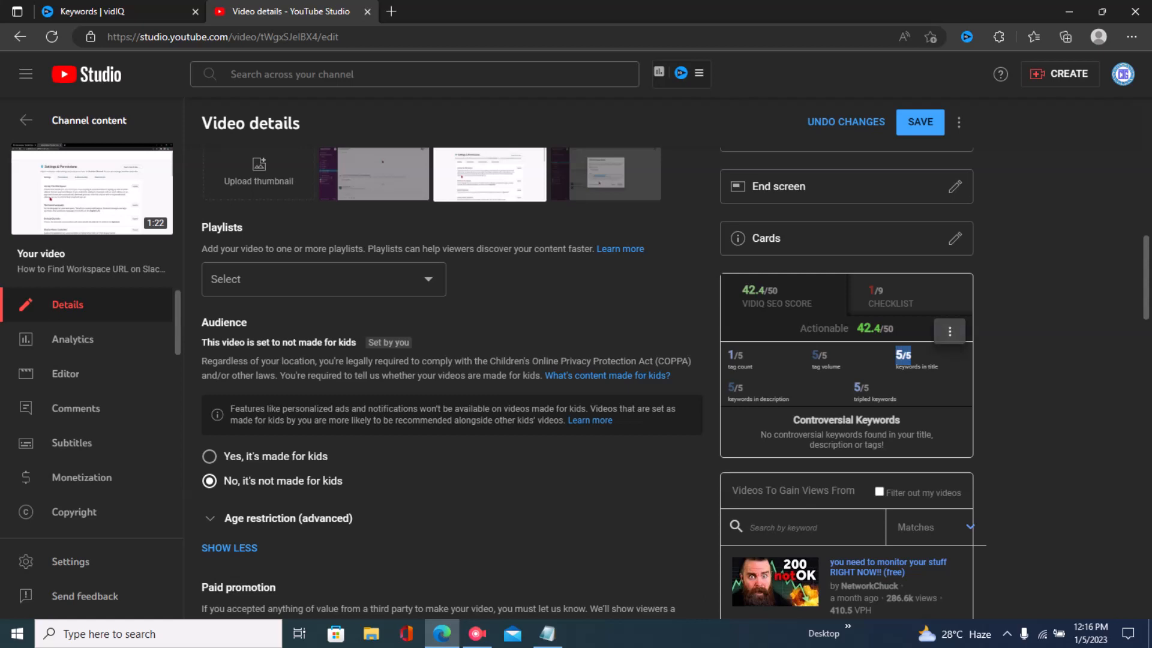
drag(854, 388, 869, 387)
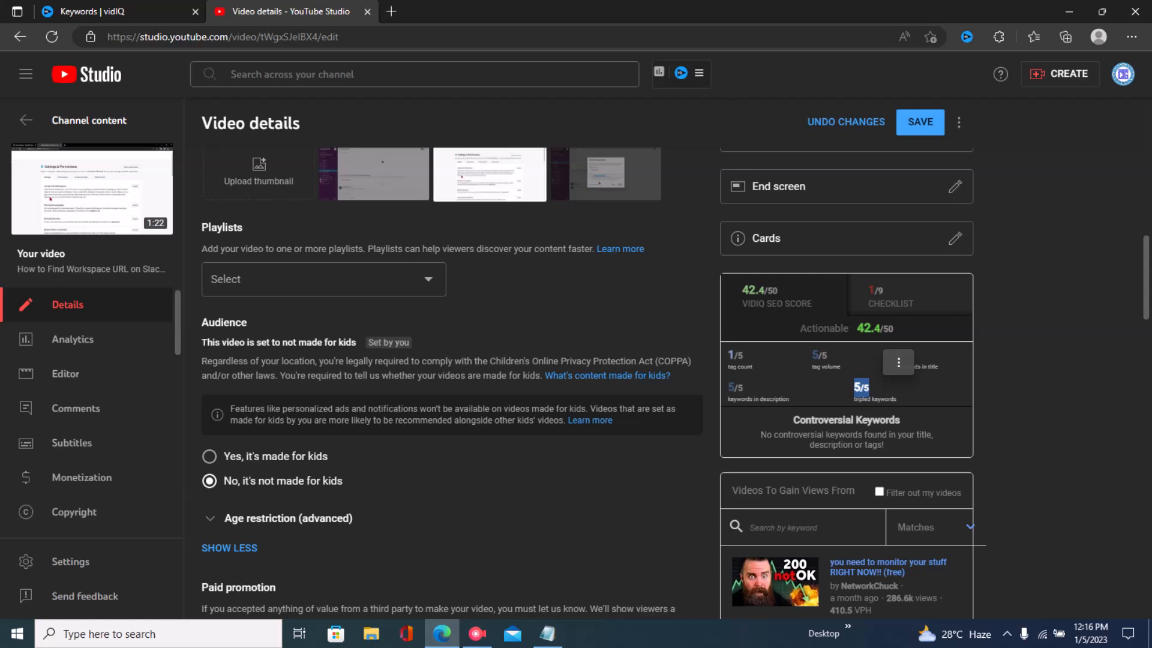
drag(727, 387, 743, 388)
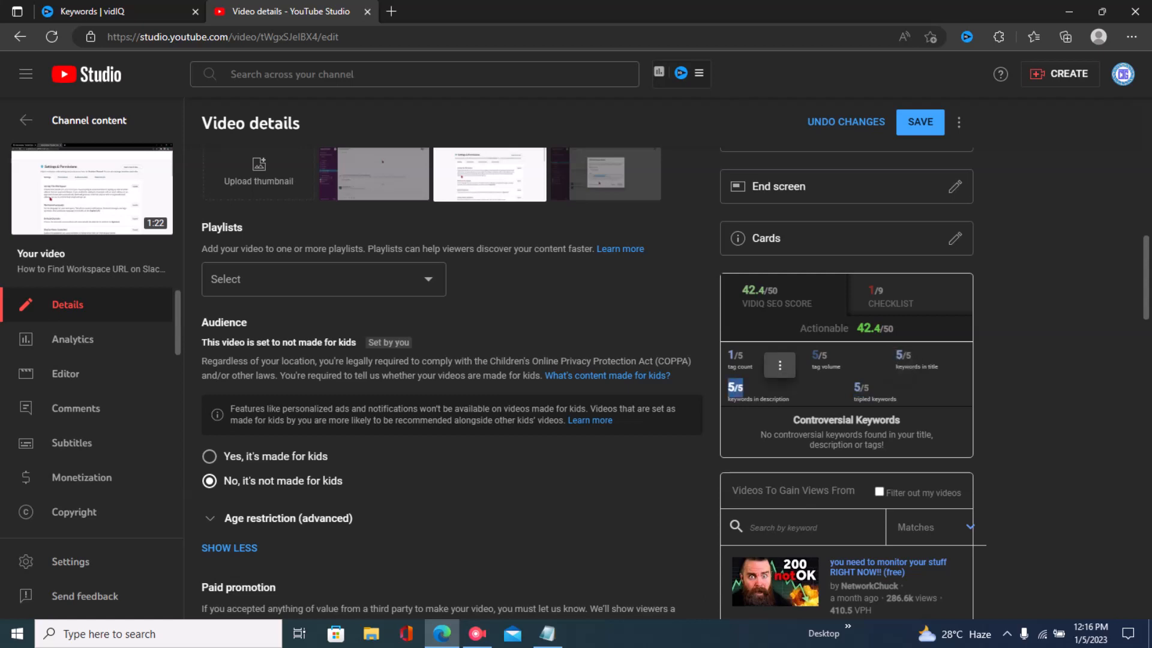
click(739, 388)
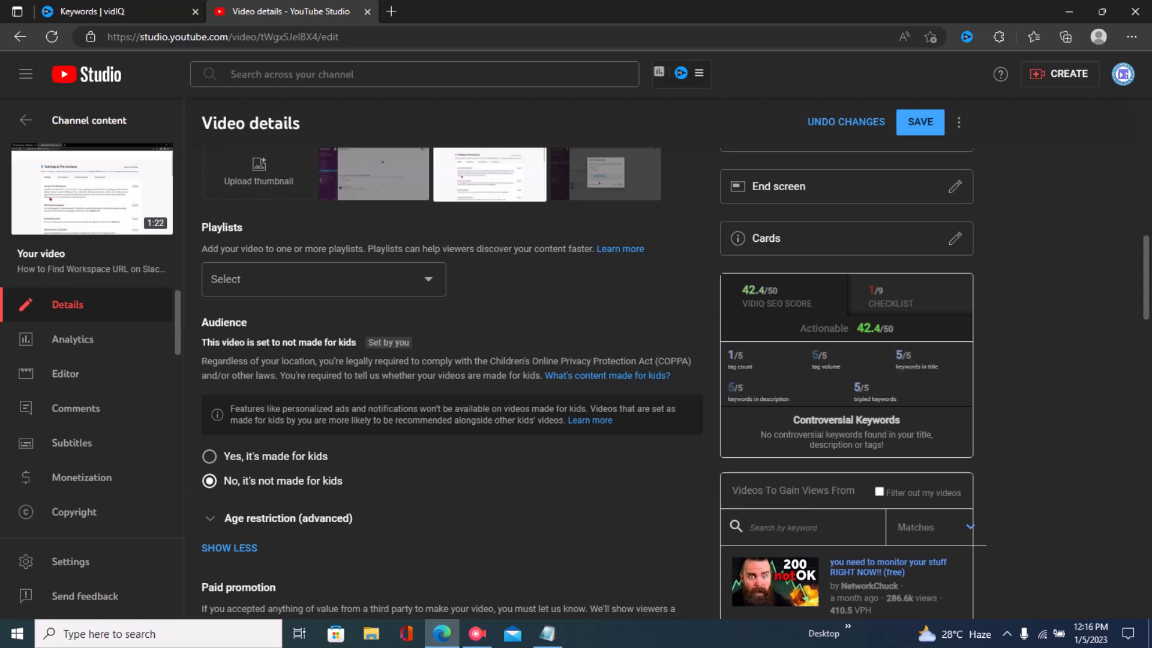
drag(812, 366, 840, 366)
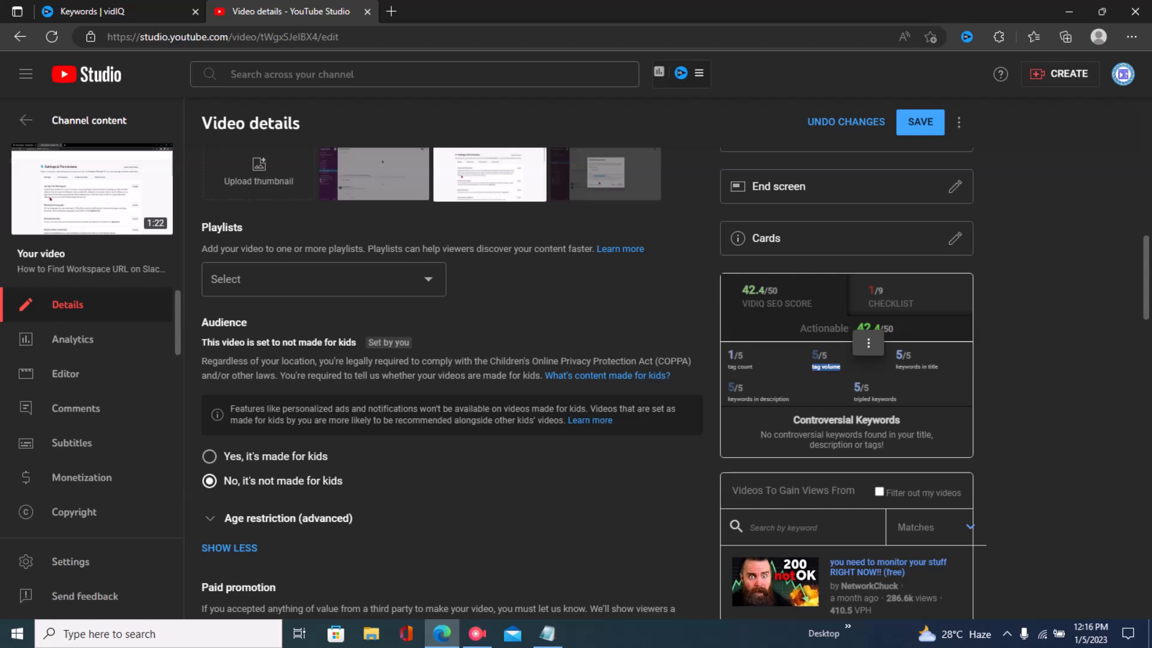
drag(898, 367, 934, 367)
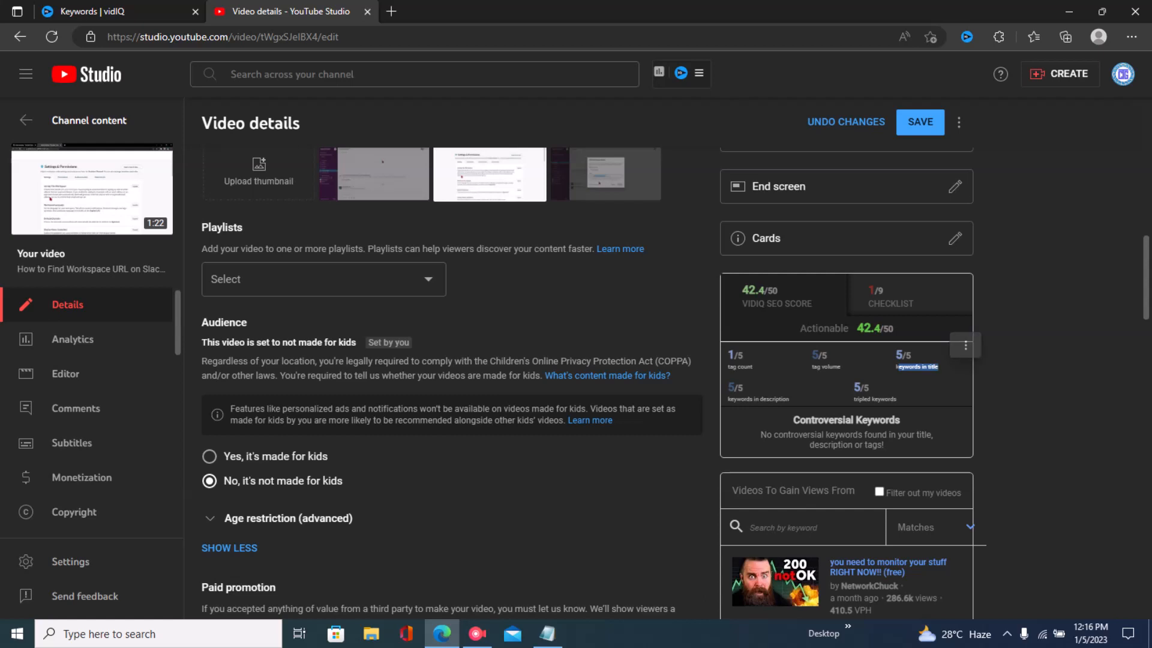
drag(855, 399, 896, 399)
click(897, 399)
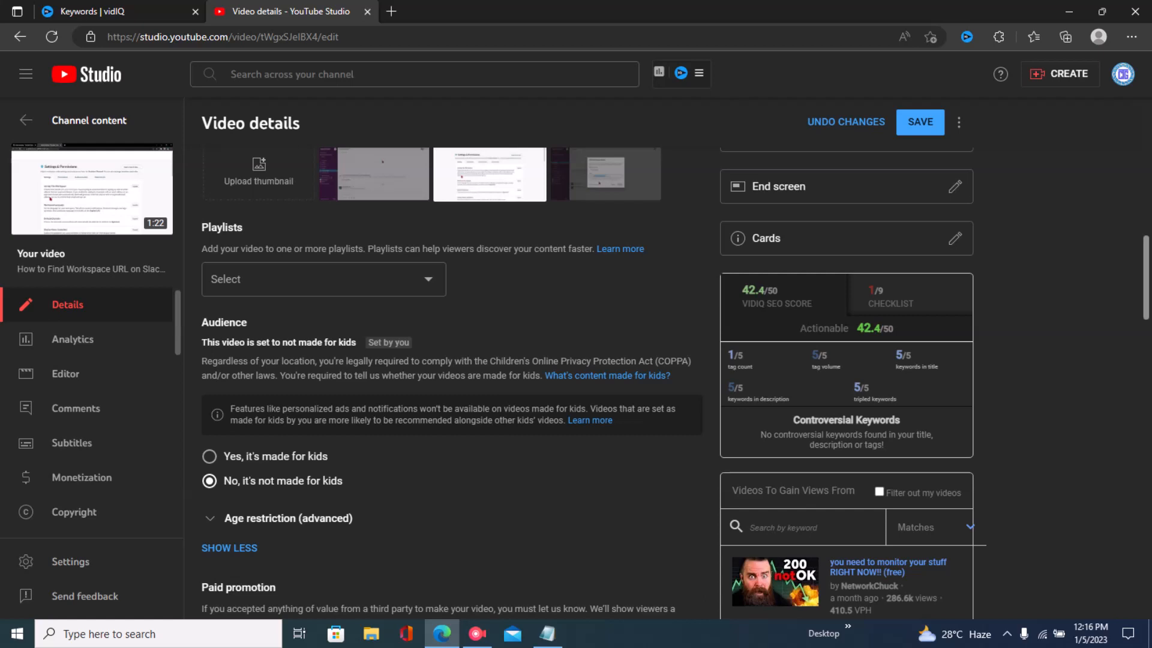
- Examine the keywords in description and tag count metrics of the vidIQ SEO score
scroll(676, 384, up, 7)
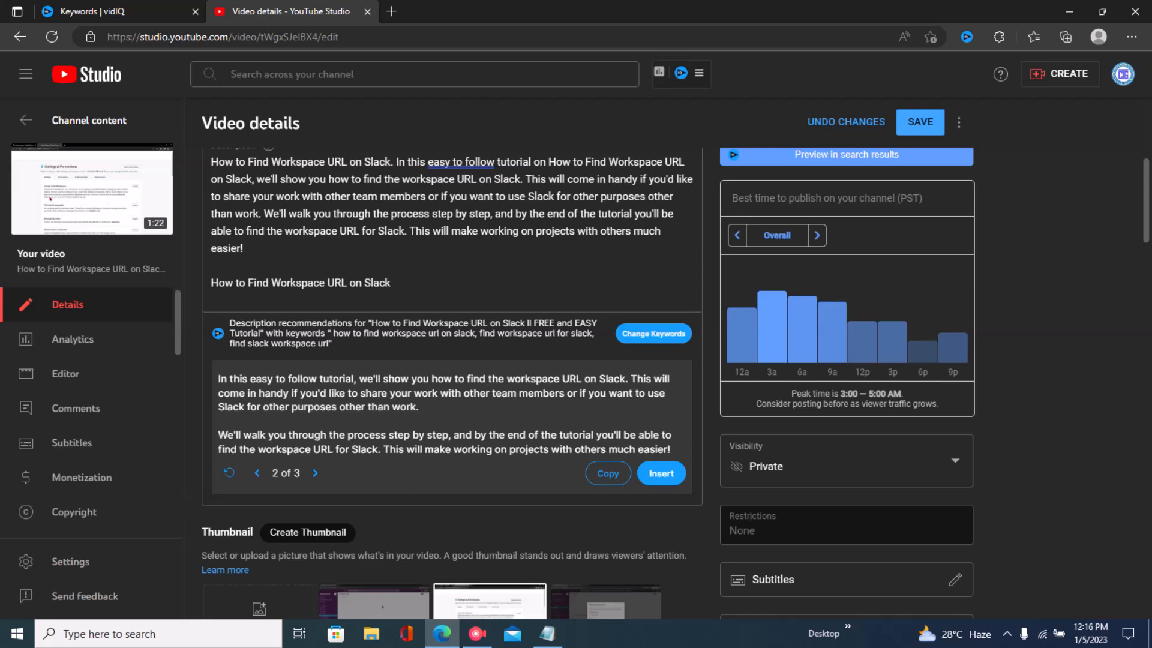
scroll(451, 384, down, 10)
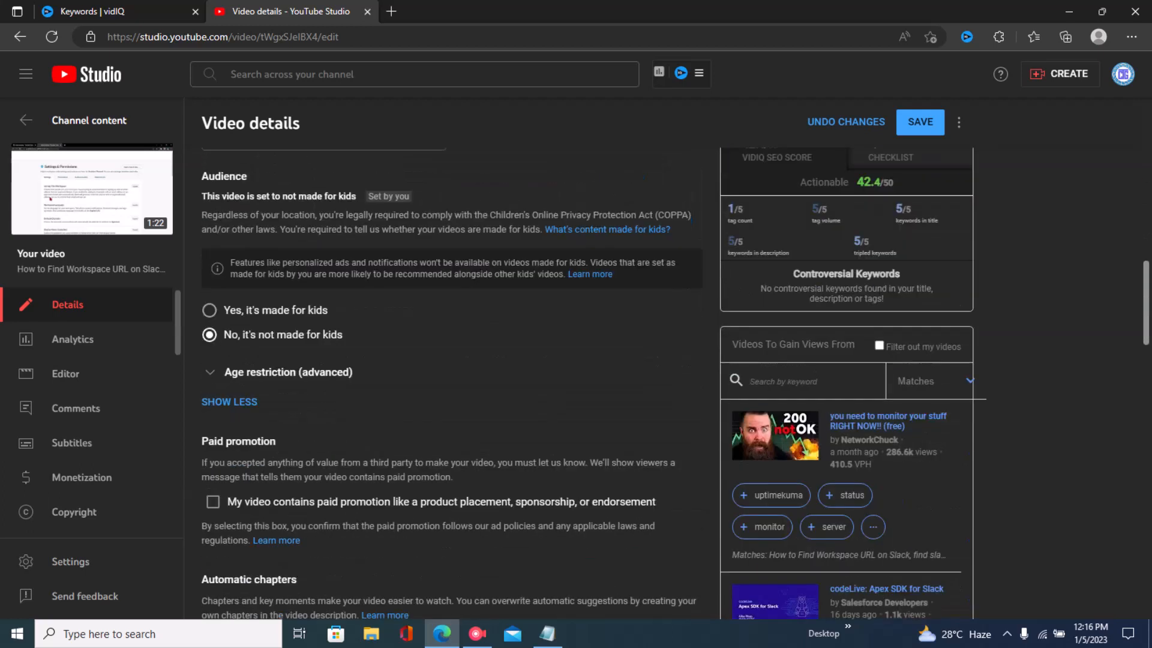
drag(727, 253, 787, 253)
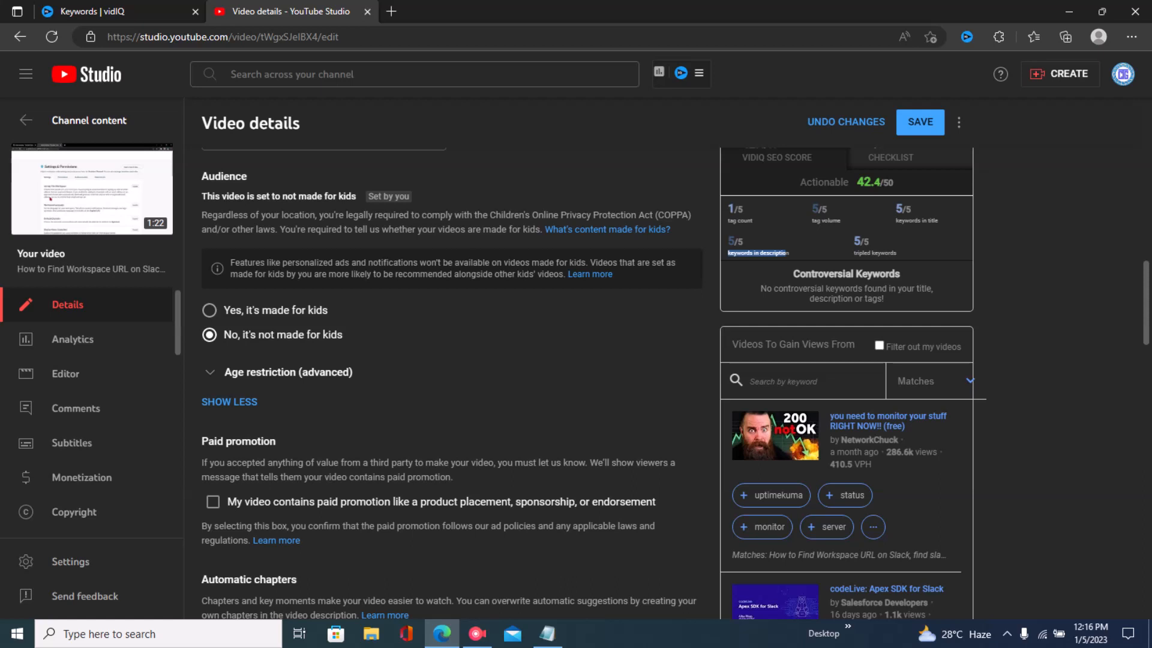
click(813, 231)
scroll(676, 384, up, 2)
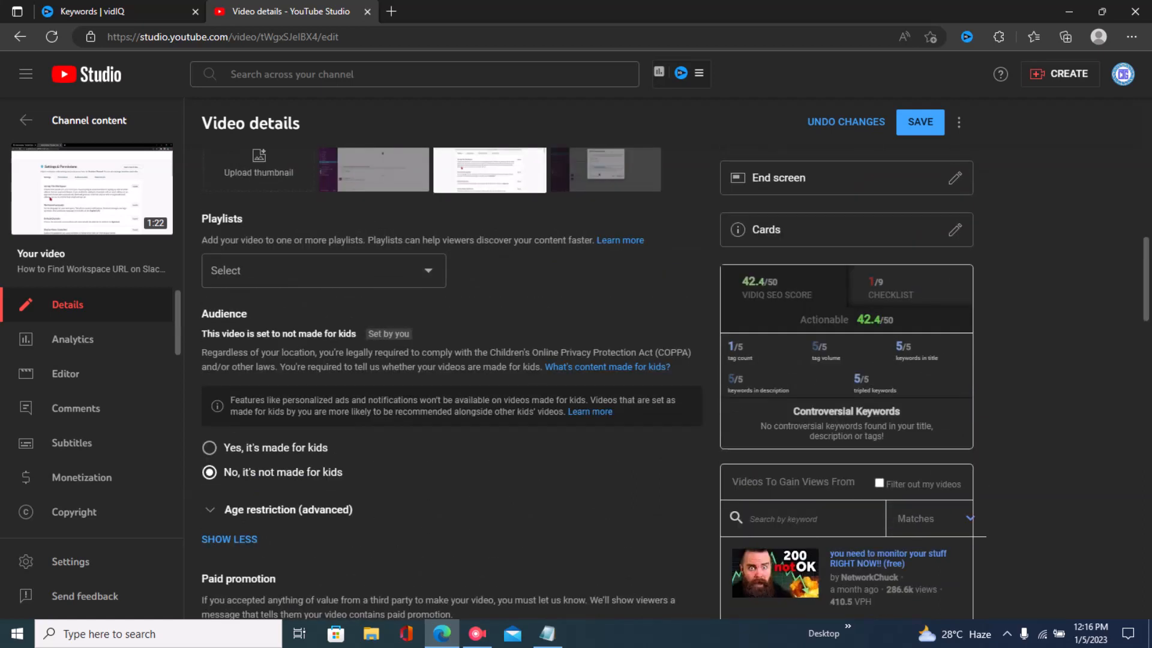
mouse_move(740, 351)
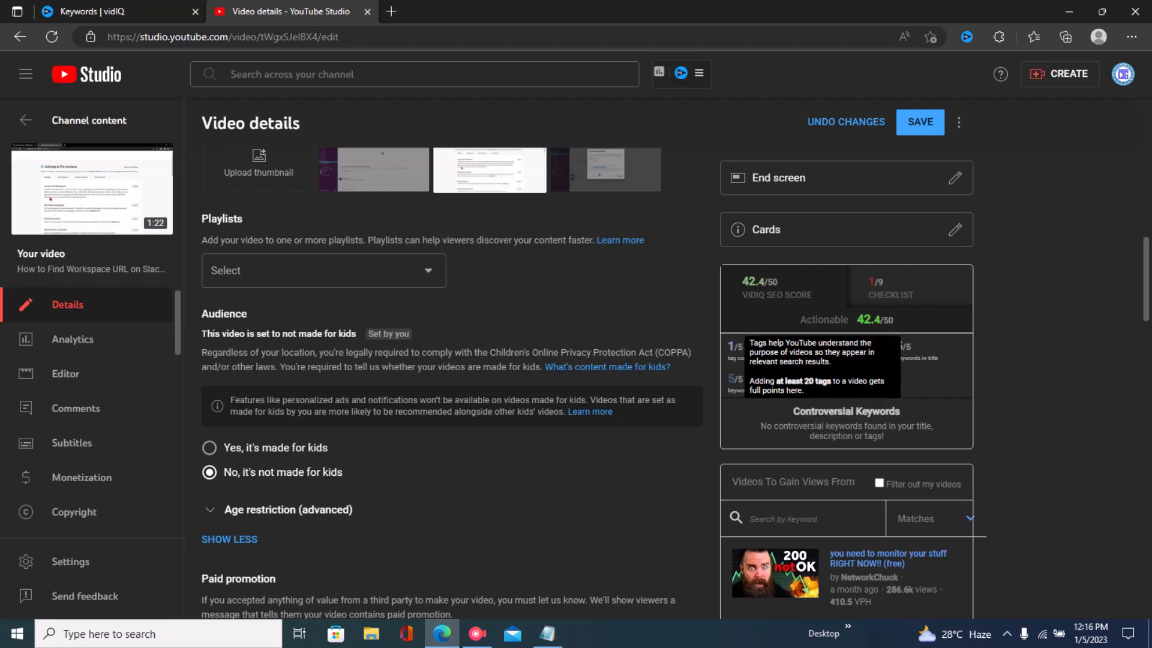
drag(728, 359, 754, 359)
click(780, 360)
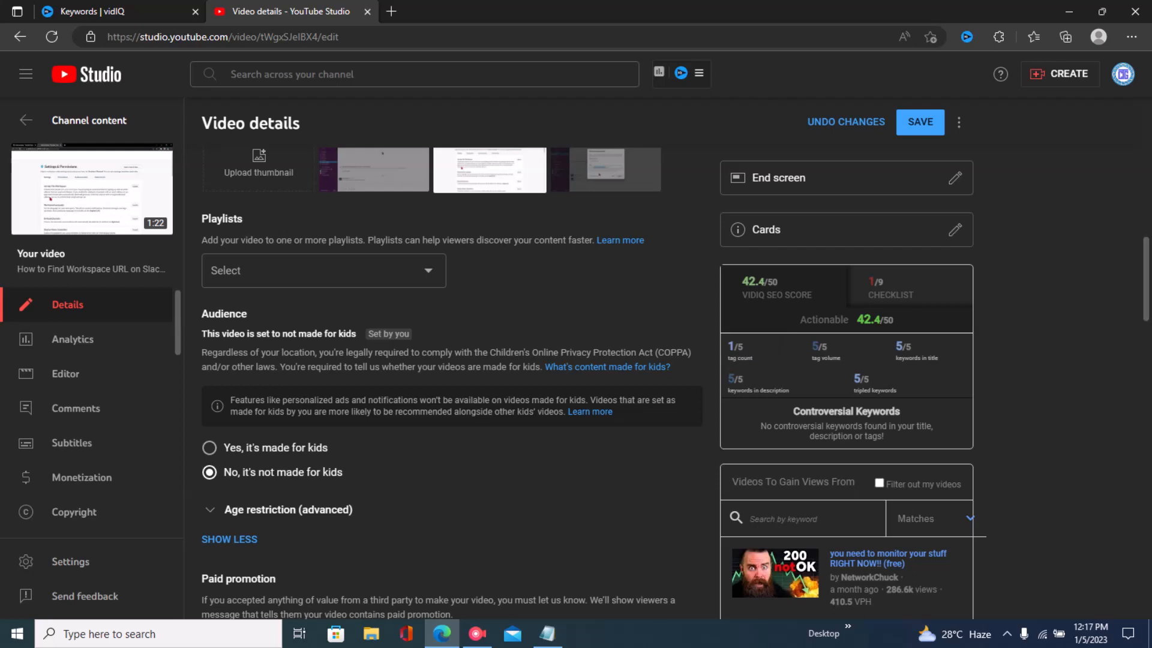
- Scroll down to review the added tags and back up to the description
scroll(450, 384, down, 10)
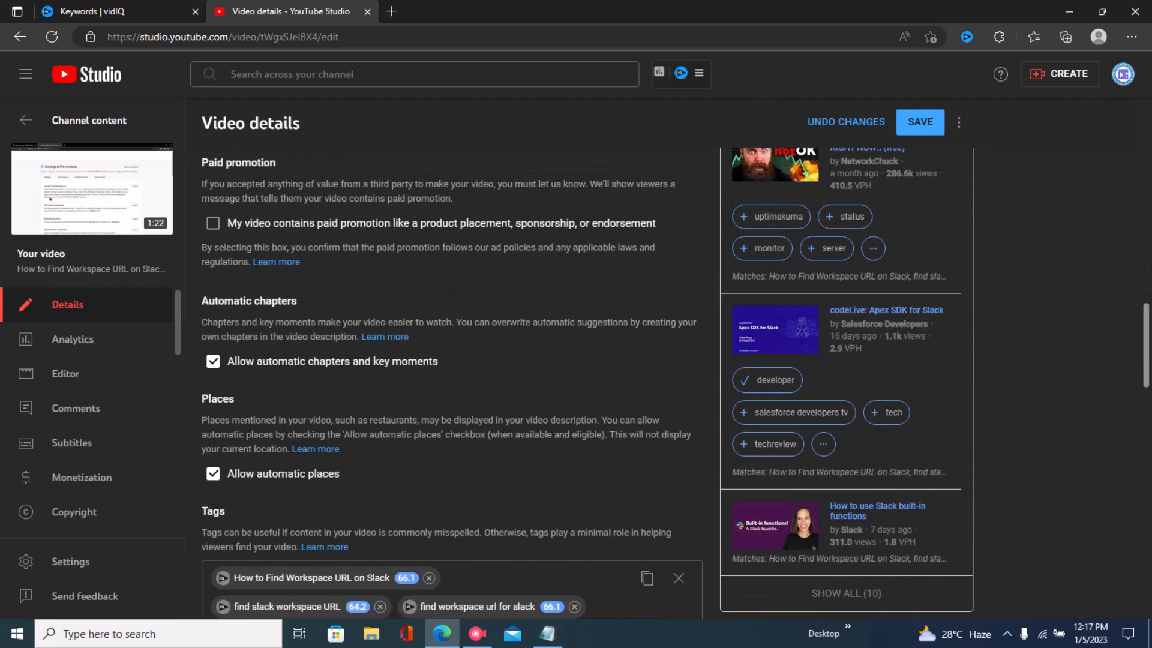
scroll(450, 384, down, 1)
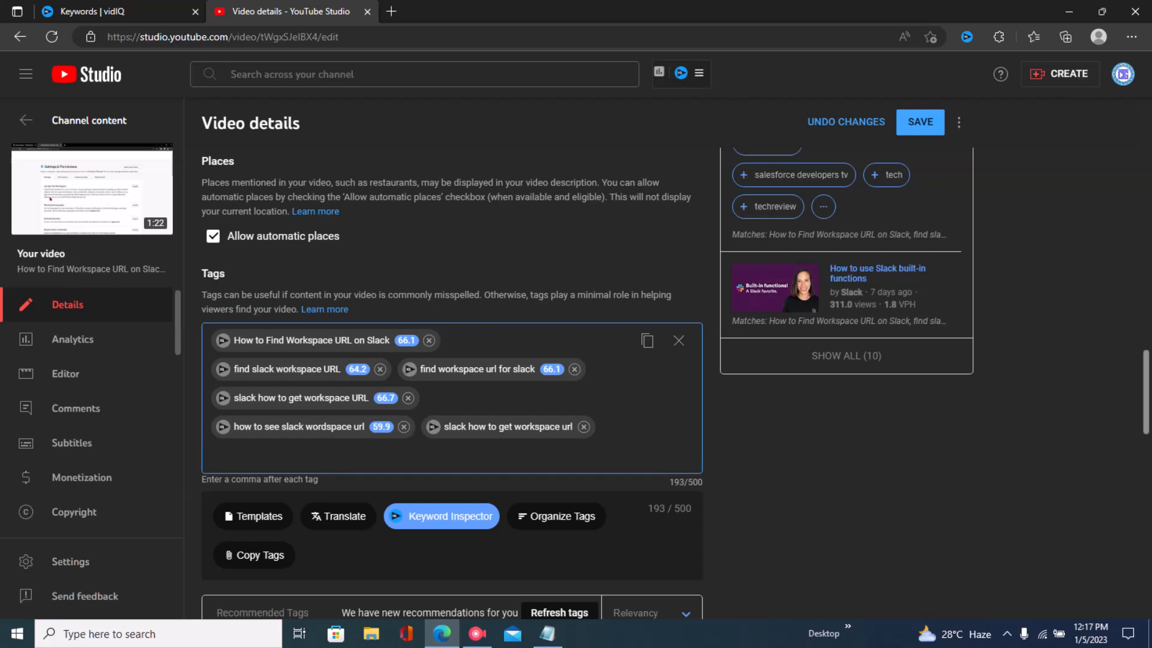
scroll(450, 384, up, 12)
scroll(450, 384, down, 2)
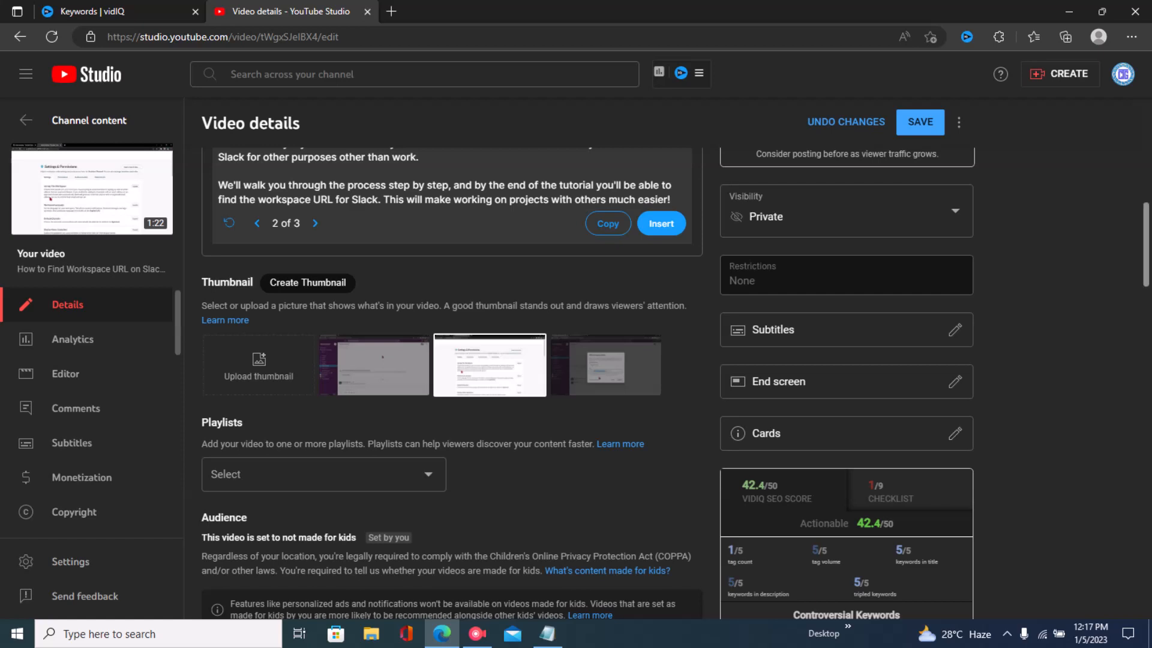
scroll(450, 384, up, 7)
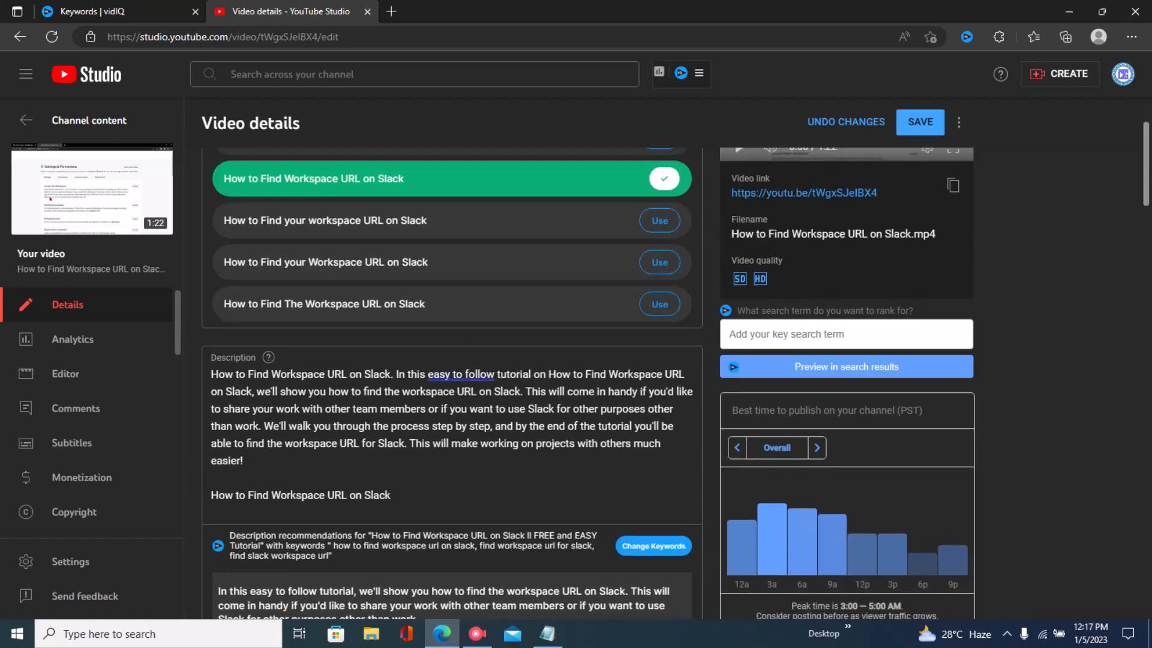
scroll(450, 384, down, 3)
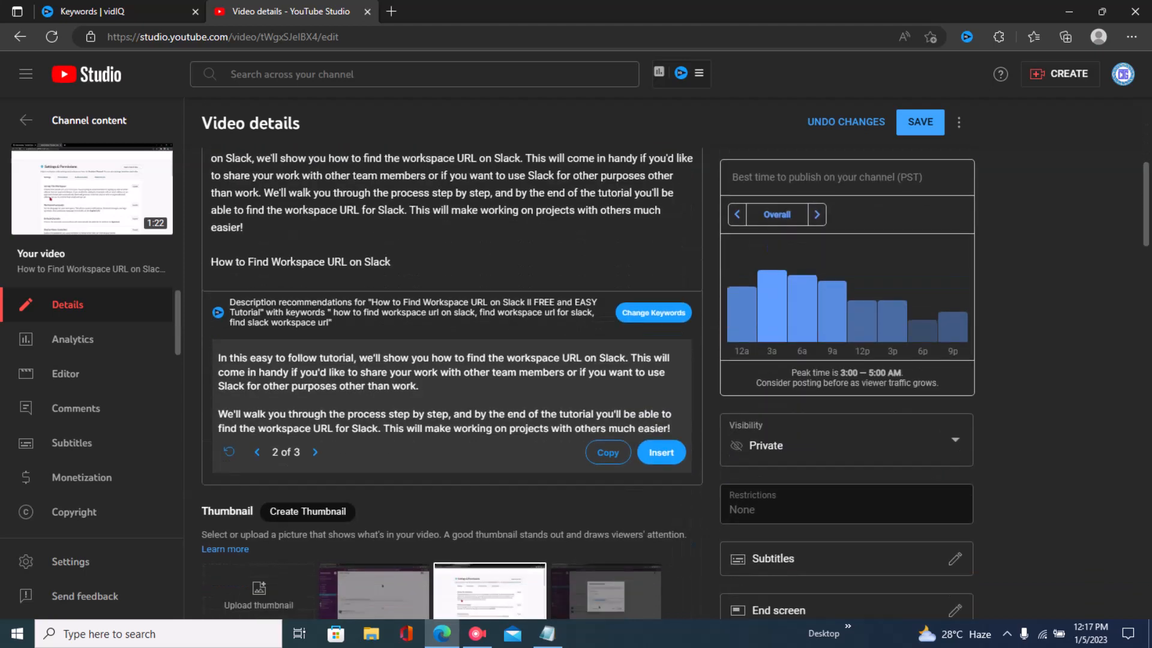
- Switch to Notepad and highlight the SEO outline sections from INSTALL VIDIQ EXTENSION through ADD TAGS......AGAIN
click(548, 633)
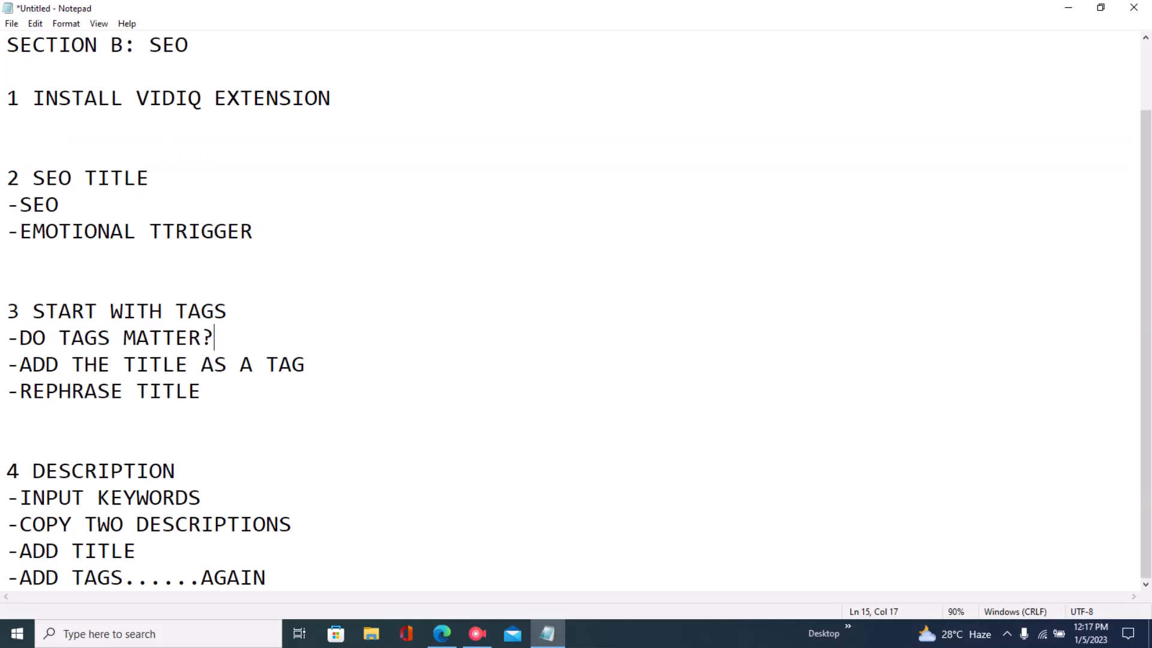
scroll(570, 312, up, 1)
drag(136, 44, 7, 71)
click(7, 151)
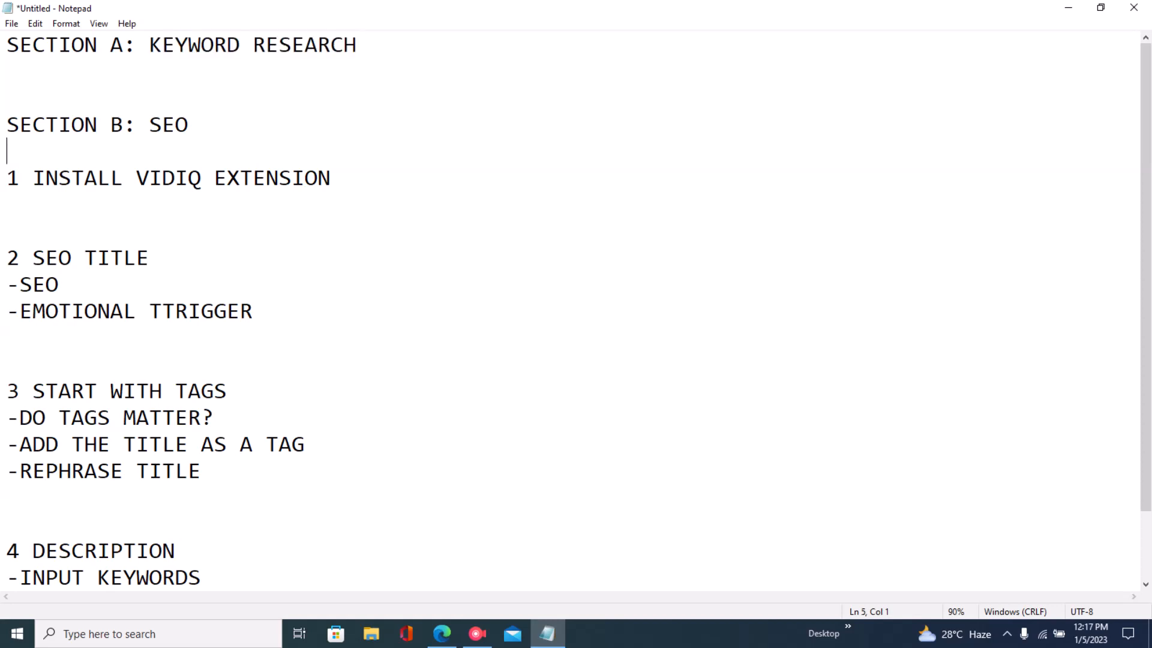
drag(33, 177, 8, 204)
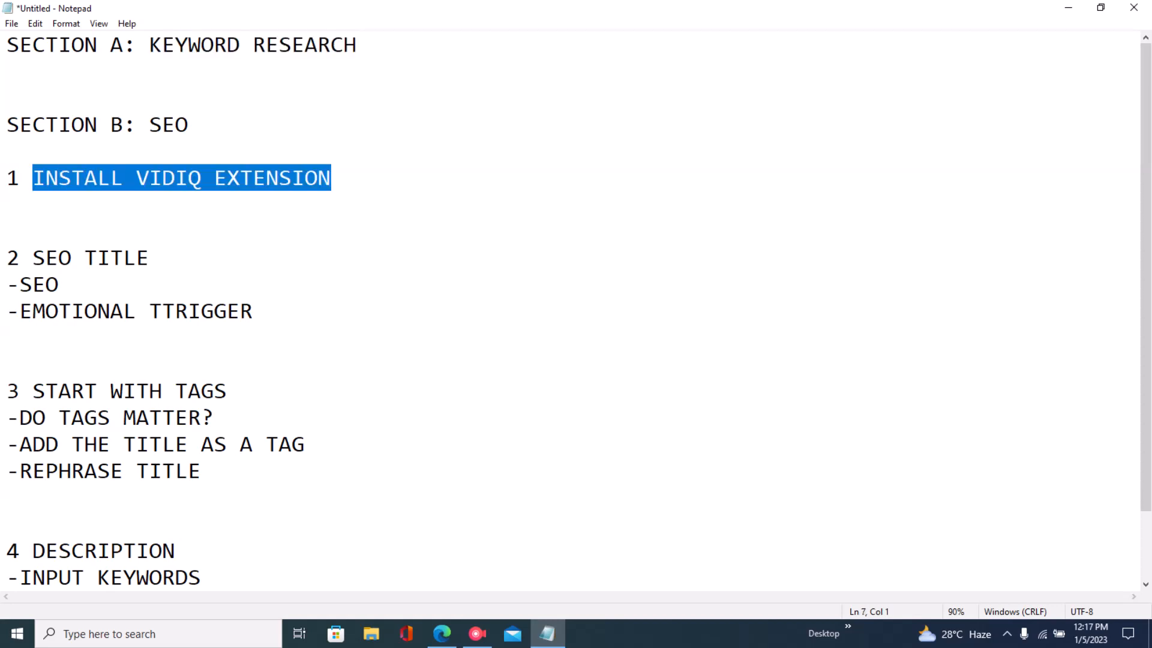
click(33, 258)
drag(33, 258, 266, 585)
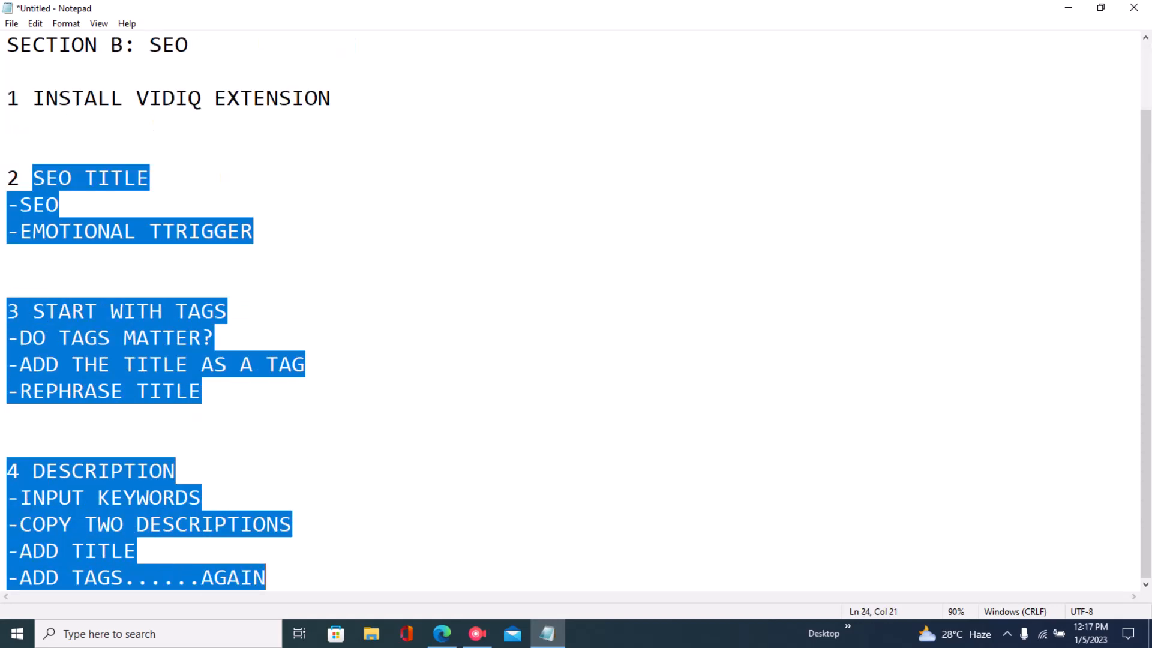
click(7, 417)
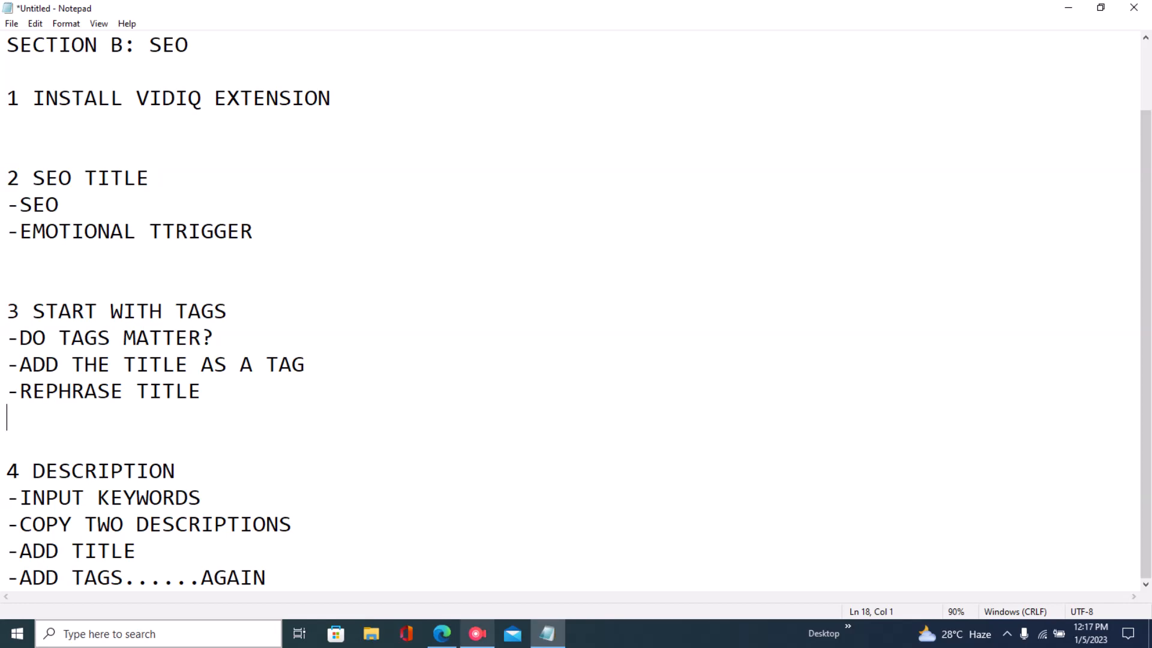
- Return to the YouTube Studio video details page in the browser
click(442, 633)
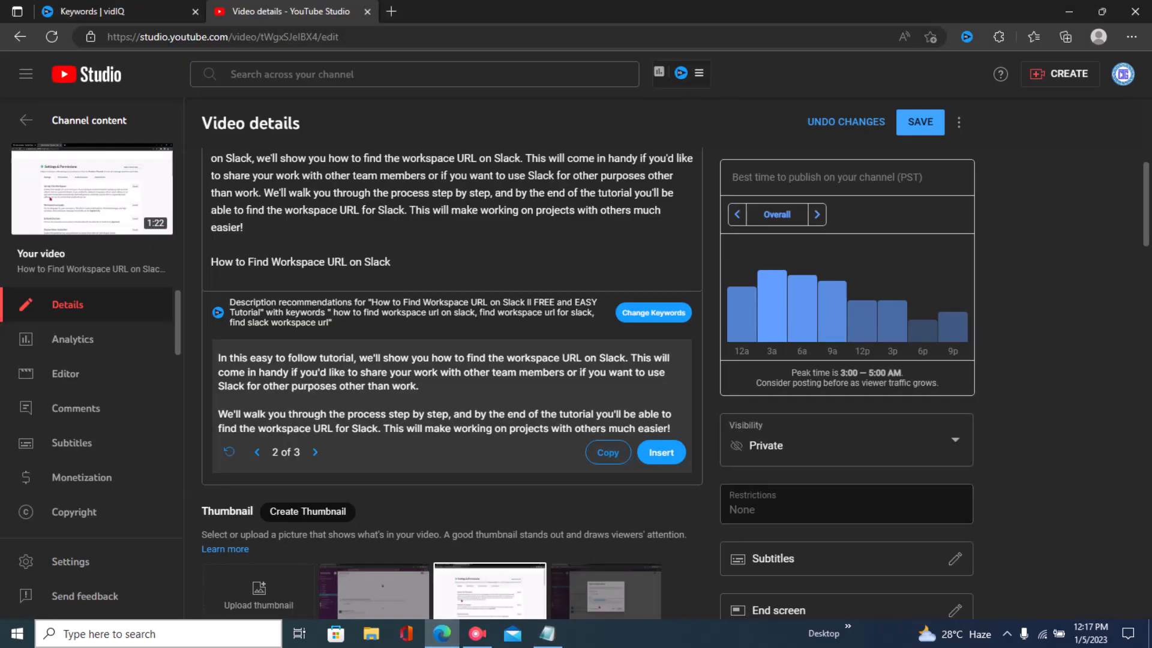
scroll(953, 330, down, 4)
scroll(954, 329, up, 2)
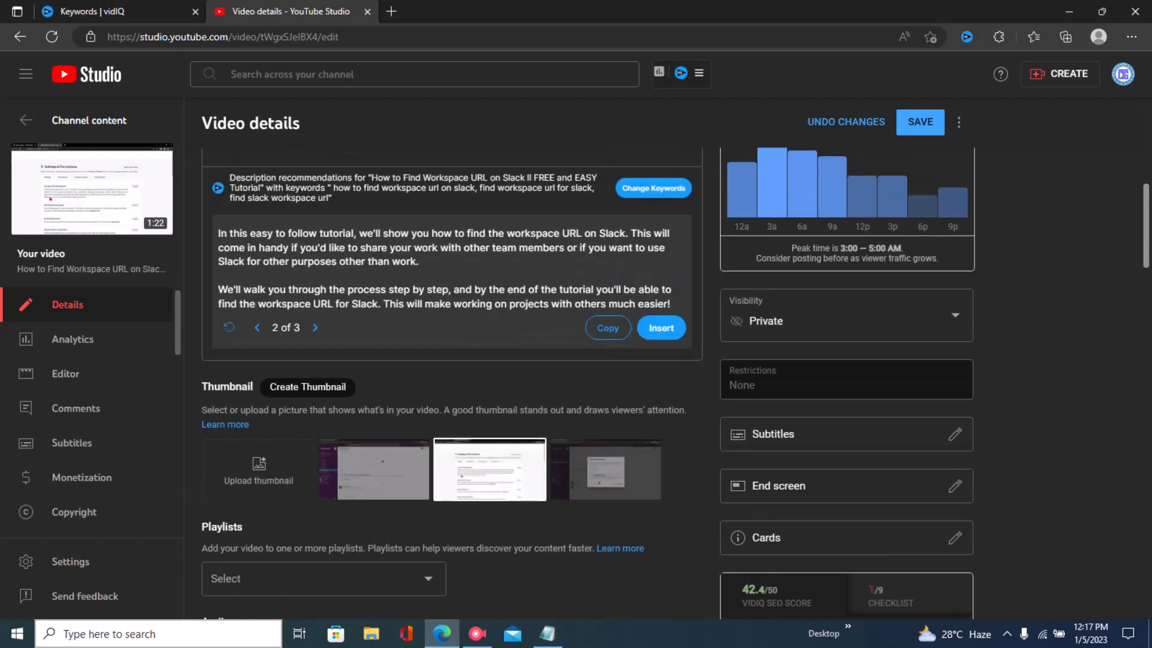